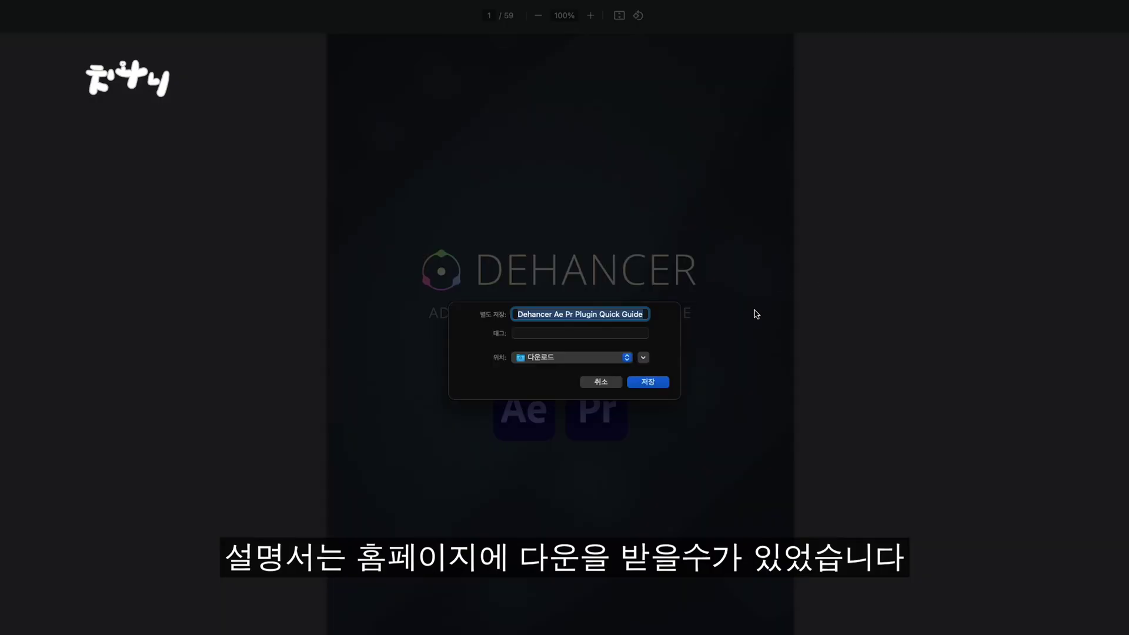
- Save the Dehancer quick guide PDF, translate it into Korean with Google Translate, and download the result
click(649, 382)
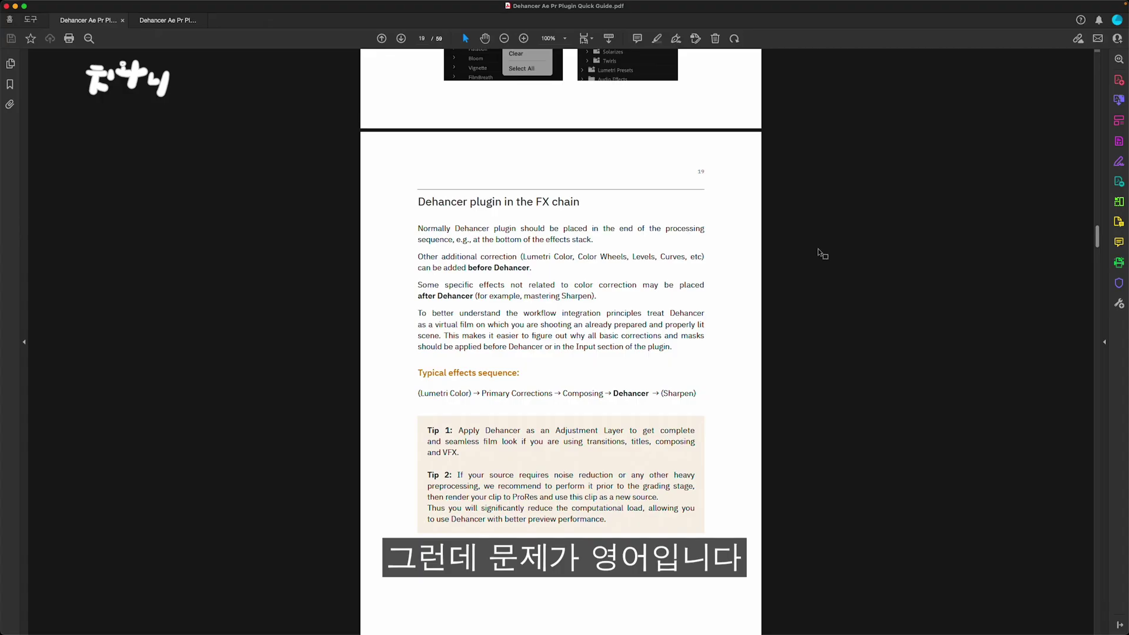
scroll(788, 236, down, 5)
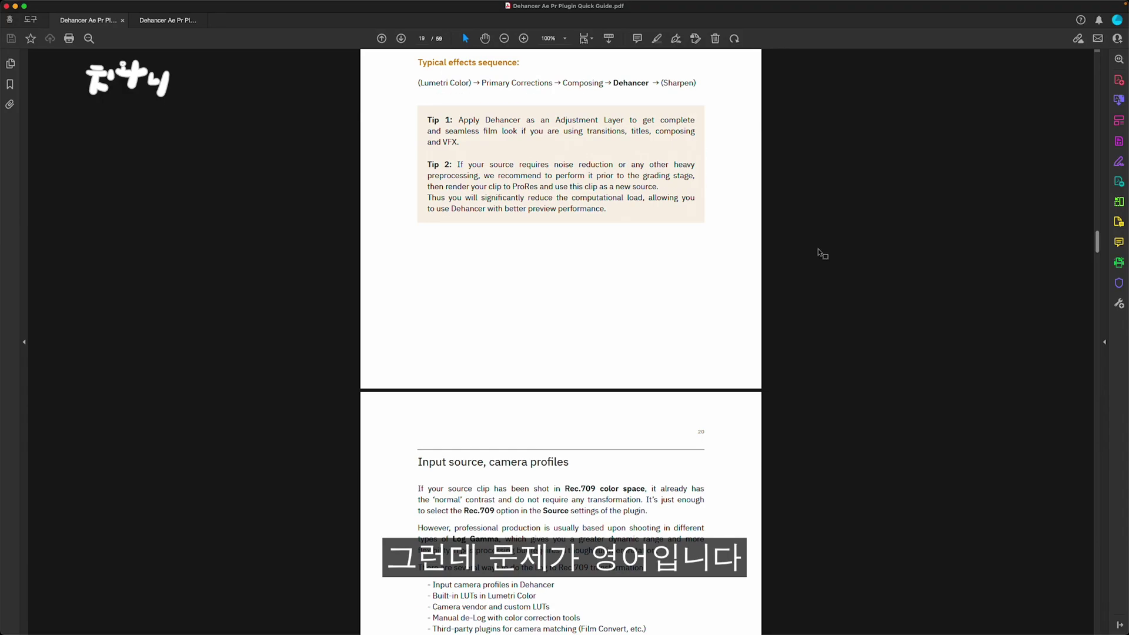
scroll(788, 236, down, 2)
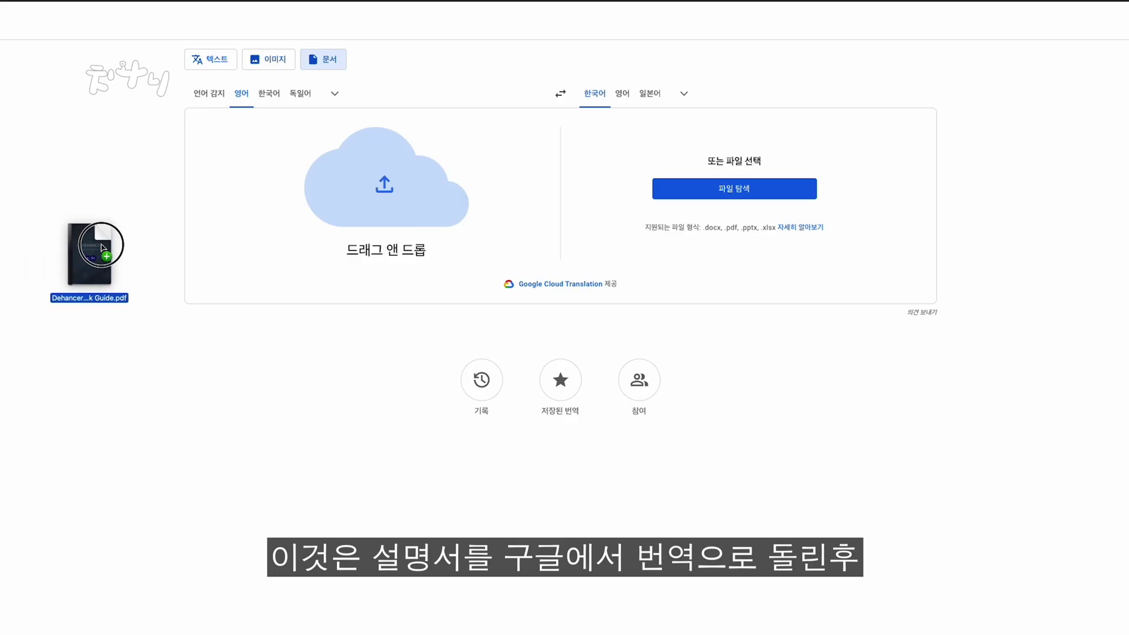
drag(101, 246, 353, 205)
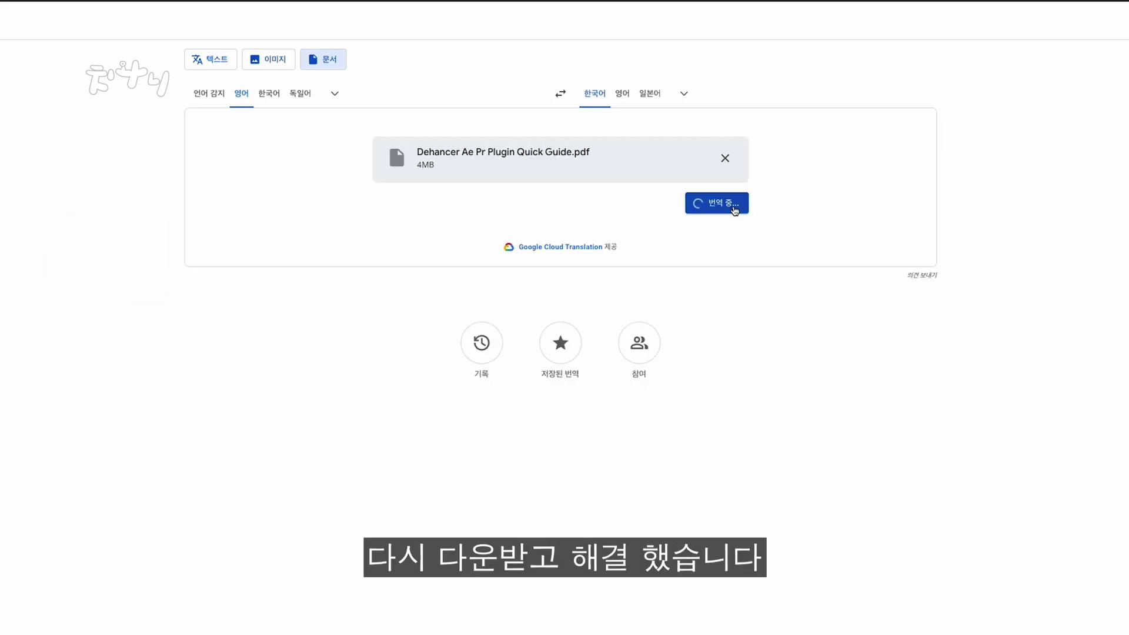
click(650, 210)
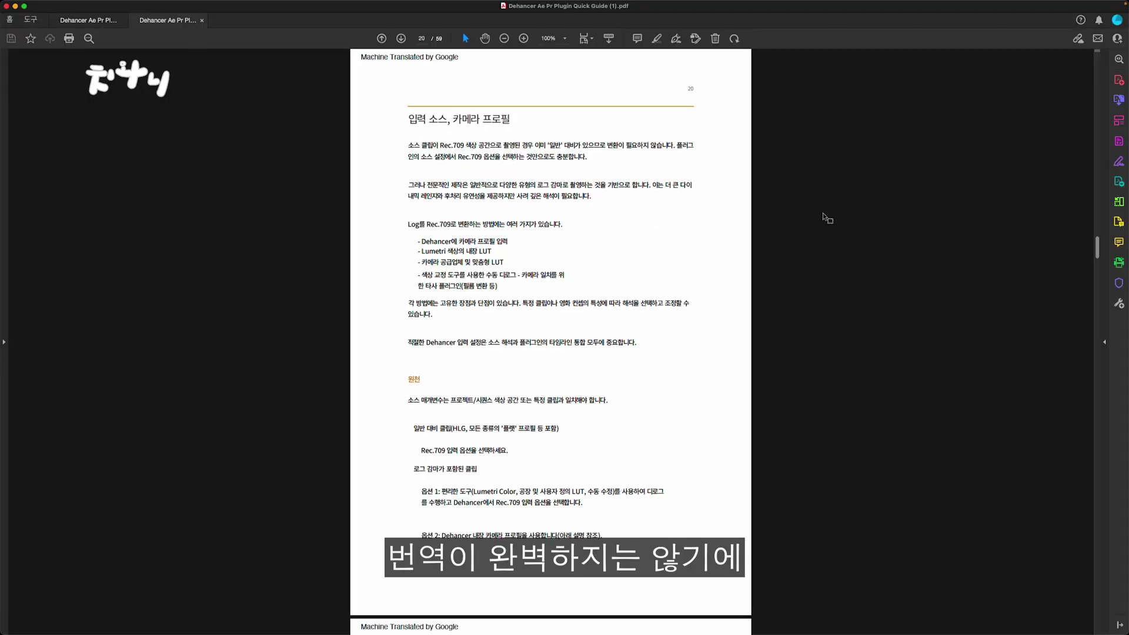
scroll(823, 214, down, 1)
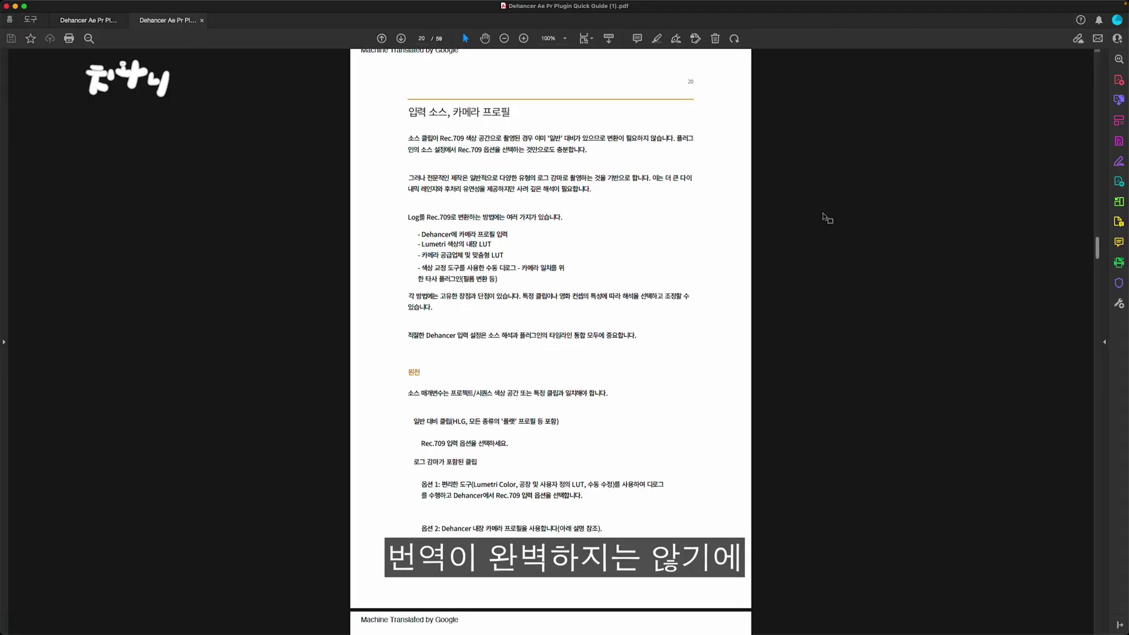
scroll(823, 214, down, 3)
scroll(824, 214, down, 3)
scroll(823, 214, down, 4)
scroll(823, 214, down, 2)
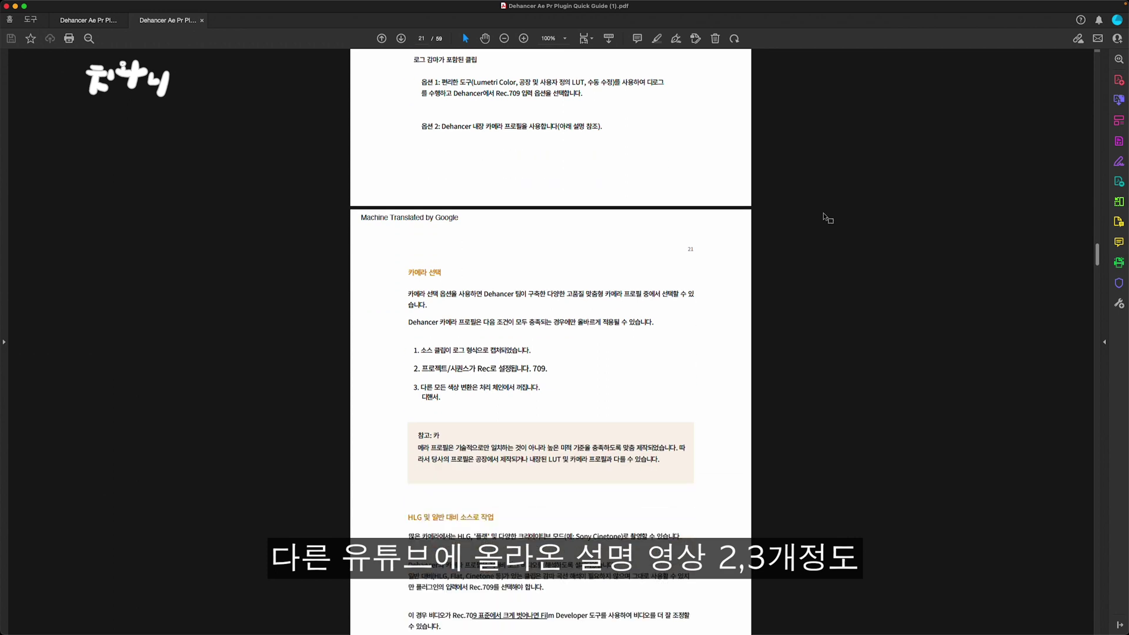
scroll(823, 214, down, 2)
scroll(823, 214, down, 1)
scroll(823, 214, down, 1)
scroll(824, 215, down, 4)
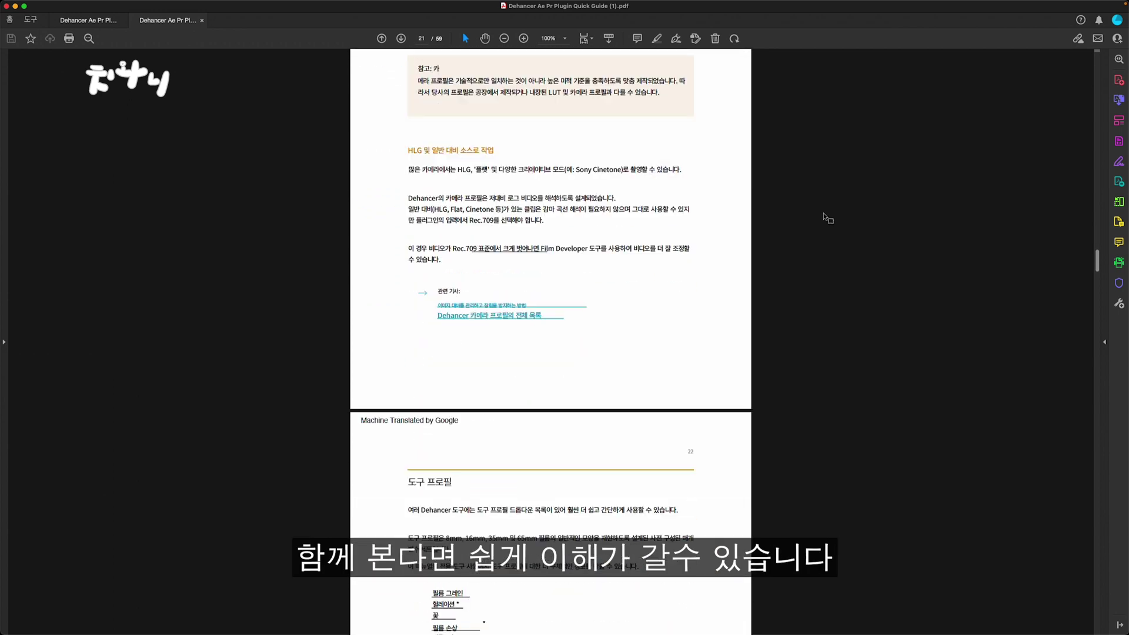
scroll(824, 215, down, 1)
scroll(824, 216, down, 2)
scroll(824, 215, down, 2)
scroll(826, 216, down, 1)
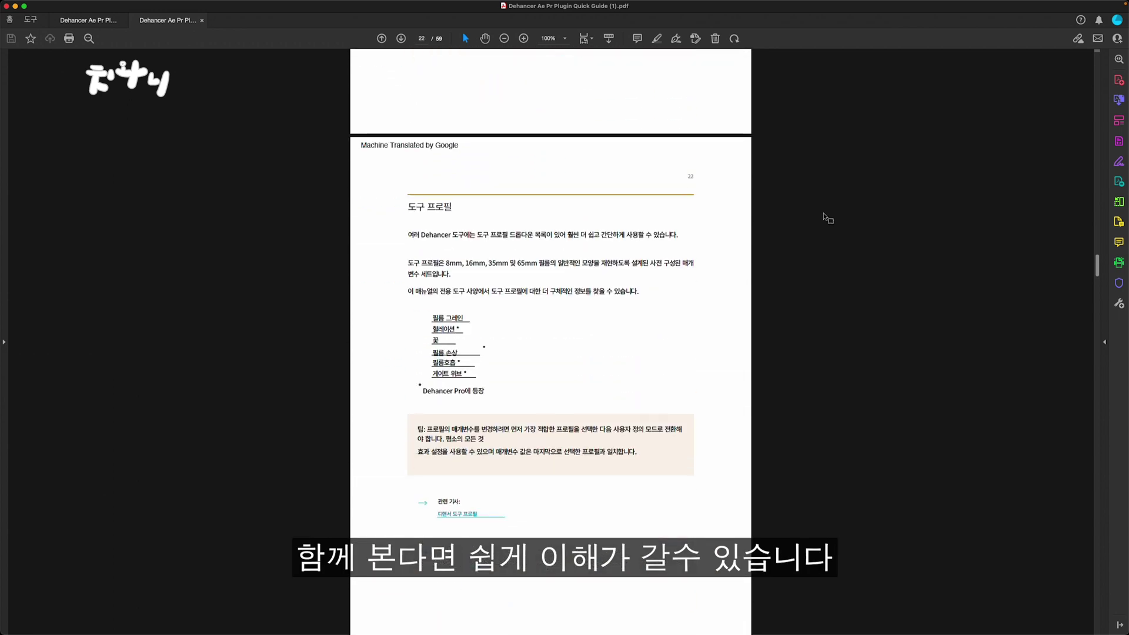
scroll(825, 218, down, 2)
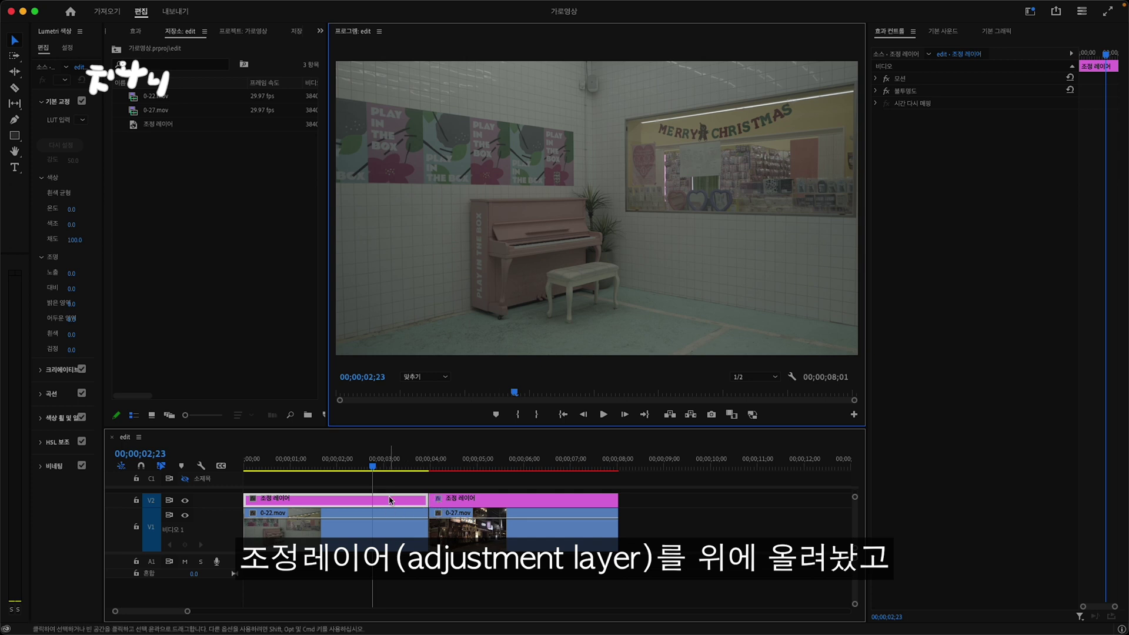
- Apply Dehancer Pro v2.0 to the adjustment layer and reveal its Film and Film Developer settings
click(136, 31)
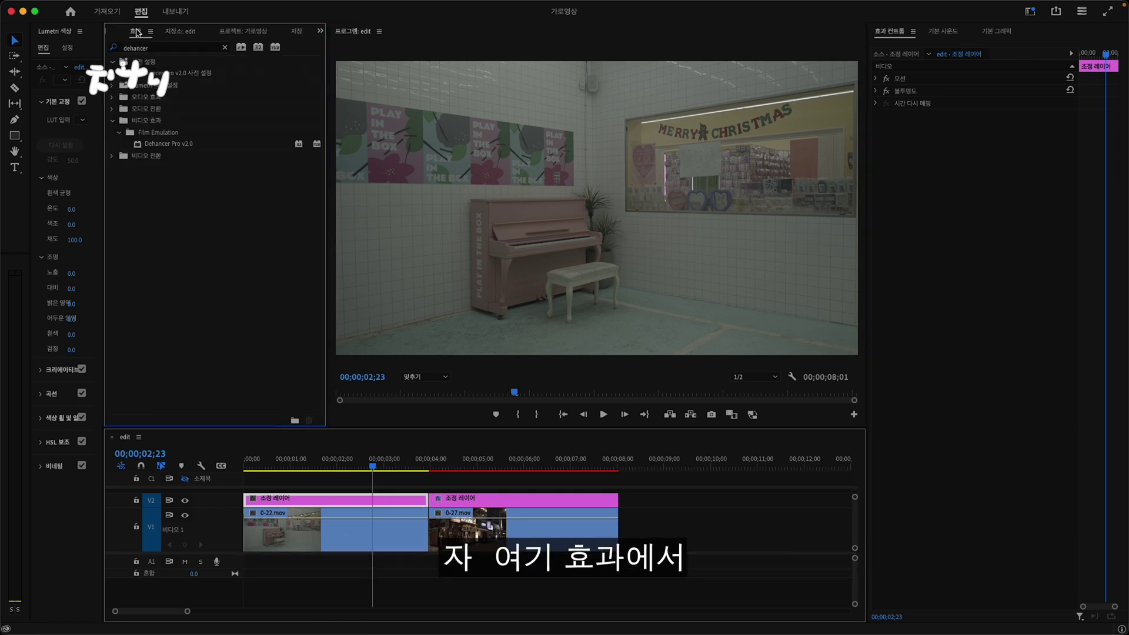
double_click(155, 145)
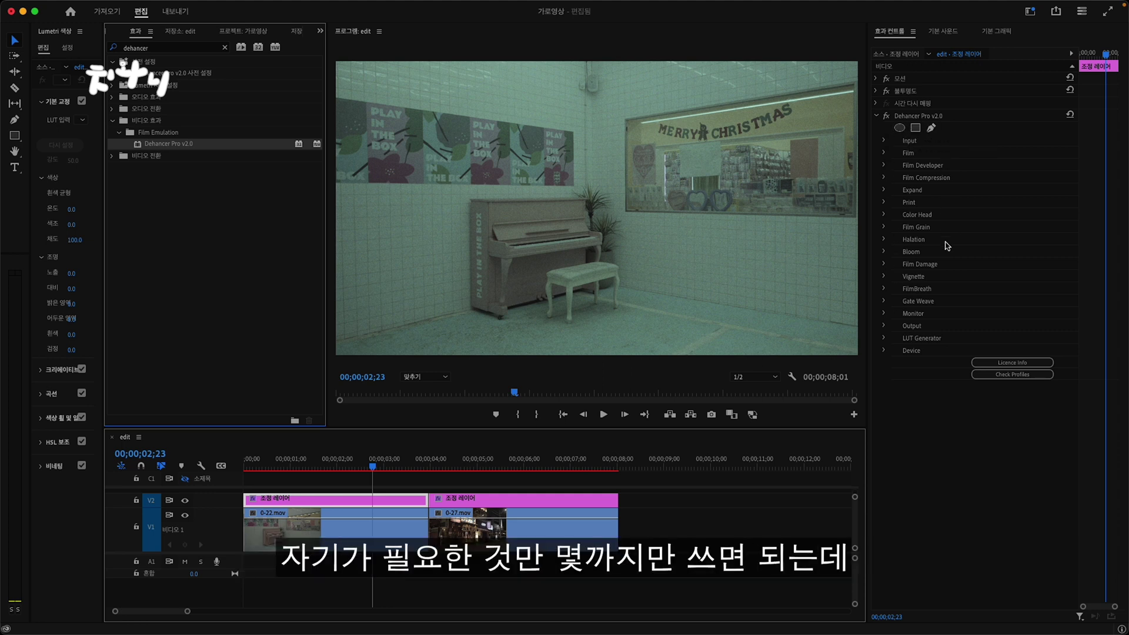
click(883, 152)
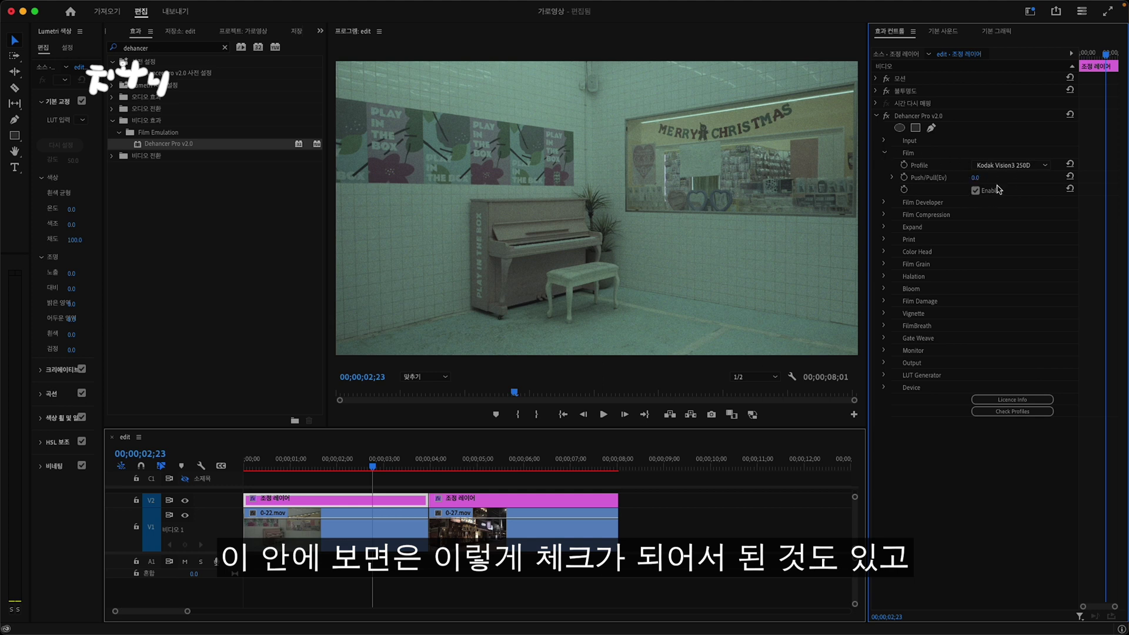
click(883, 203)
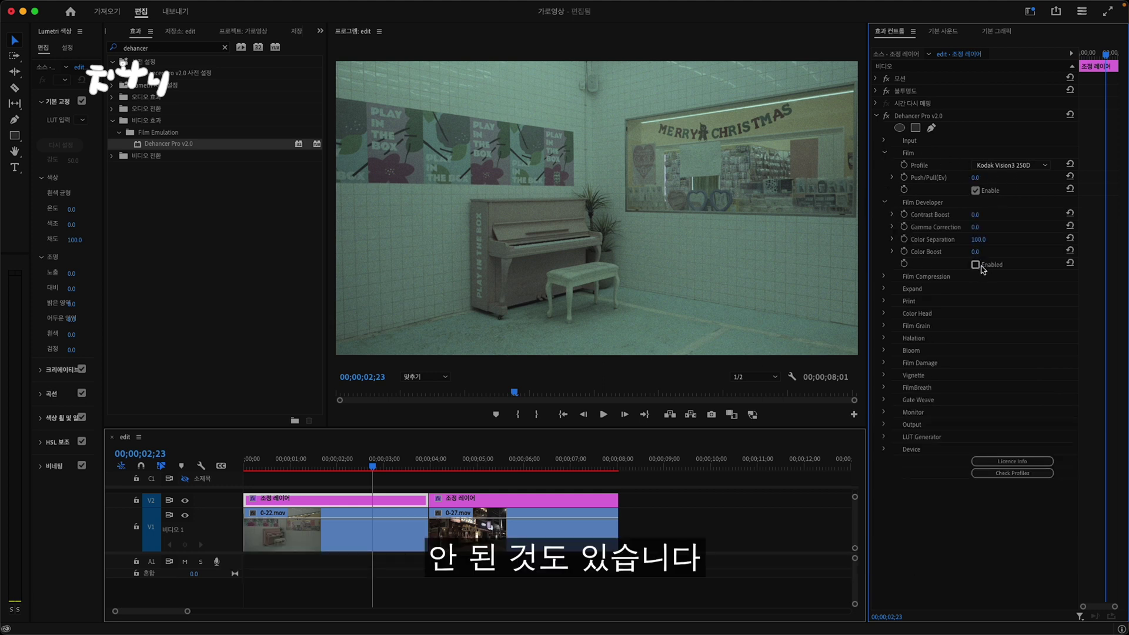
- Compare the Kodak Vision3 250D film profile off and on, then collapse the Film groups
click(976, 191)
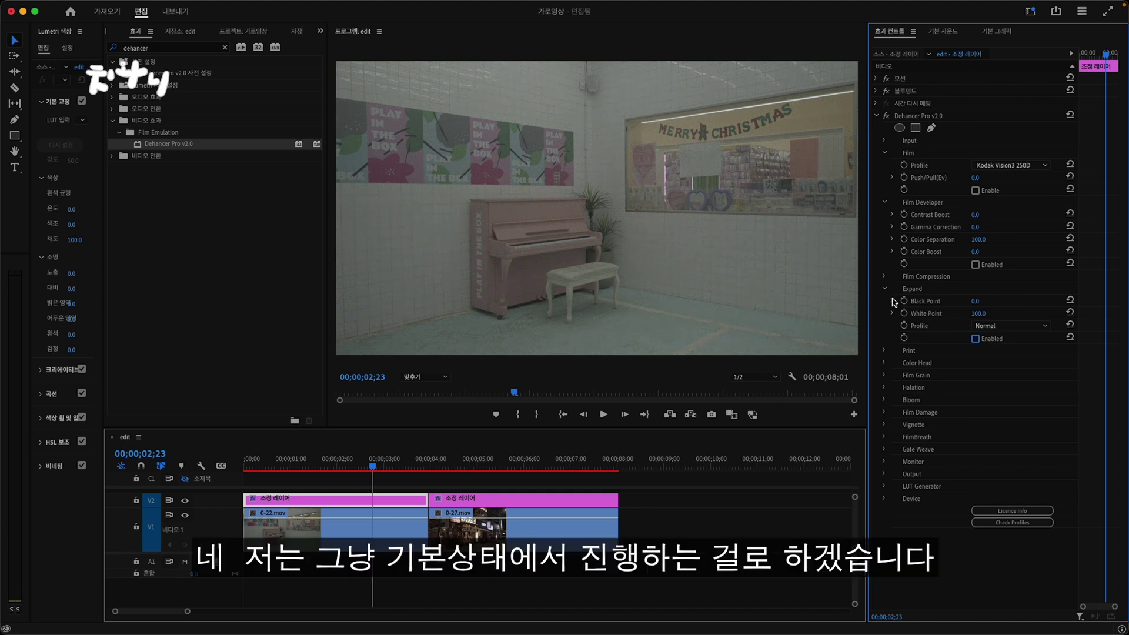
click(917, 289)
click(975, 190)
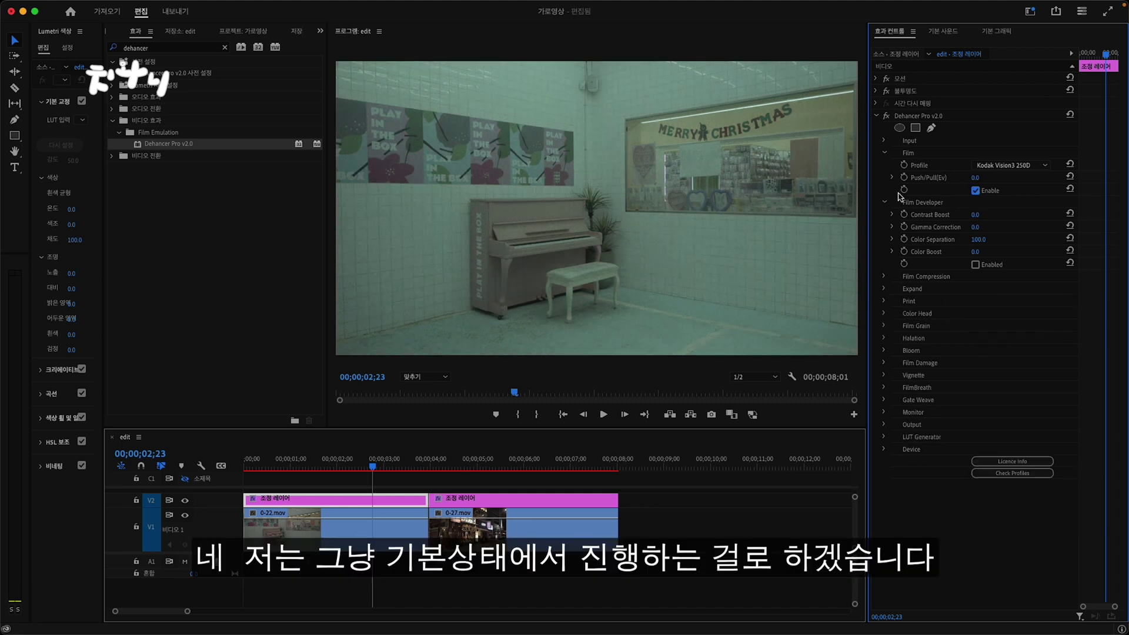
click(885, 202)
click(885, 153)
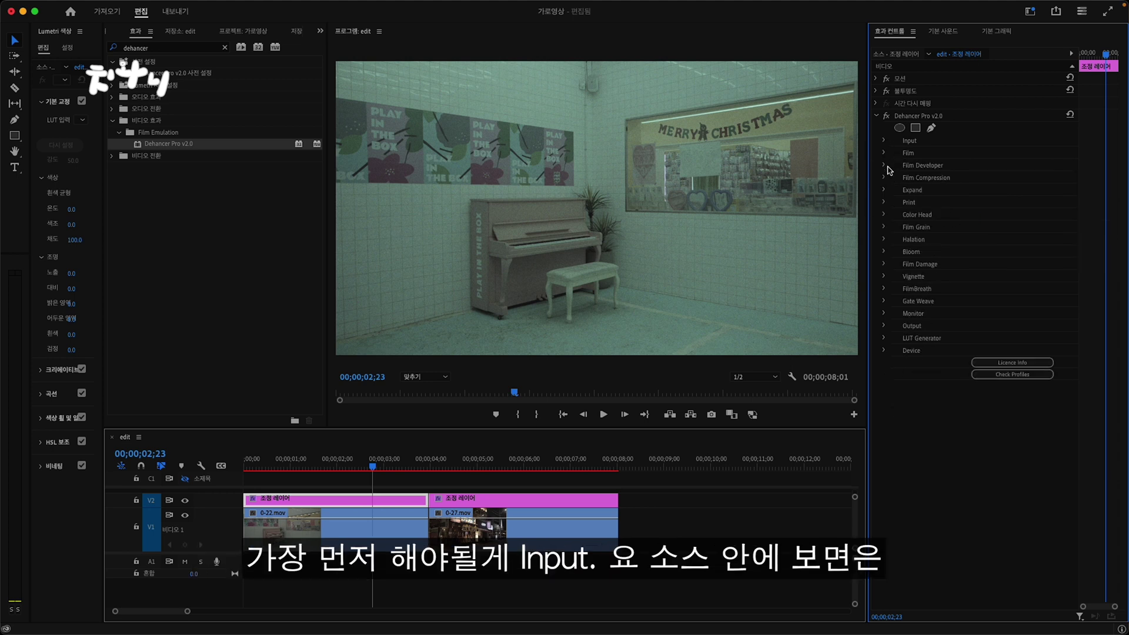
- Set Dehancer's input source to the Sony Alpha 7 IV S-Log3 S-Gamut3.Cine camera profile
click(884, 141)
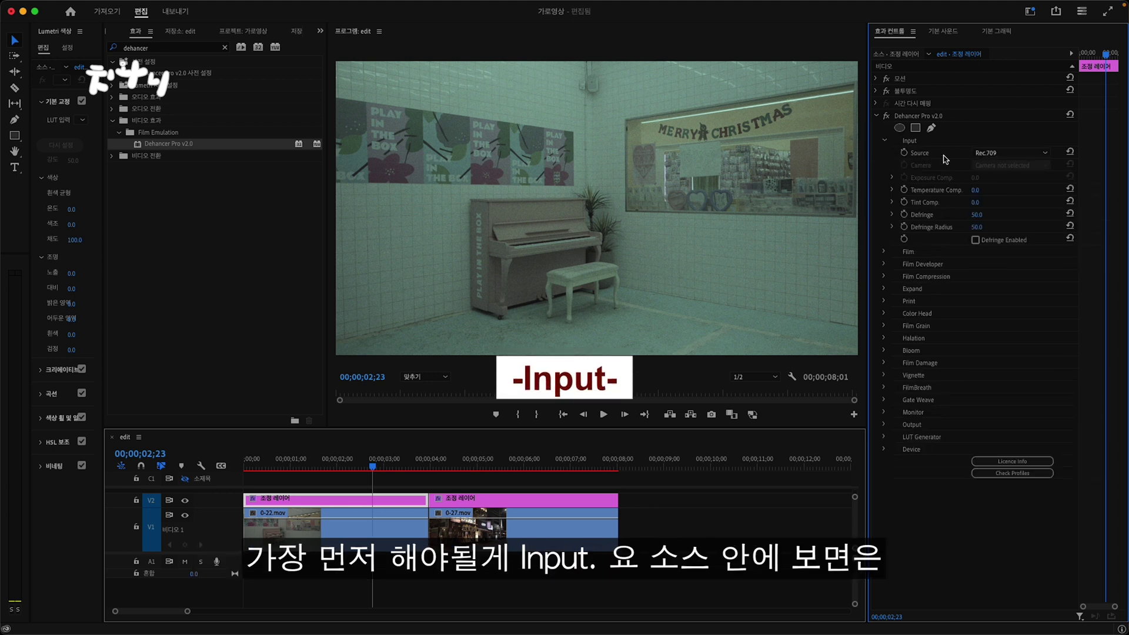
click(1017, 154)
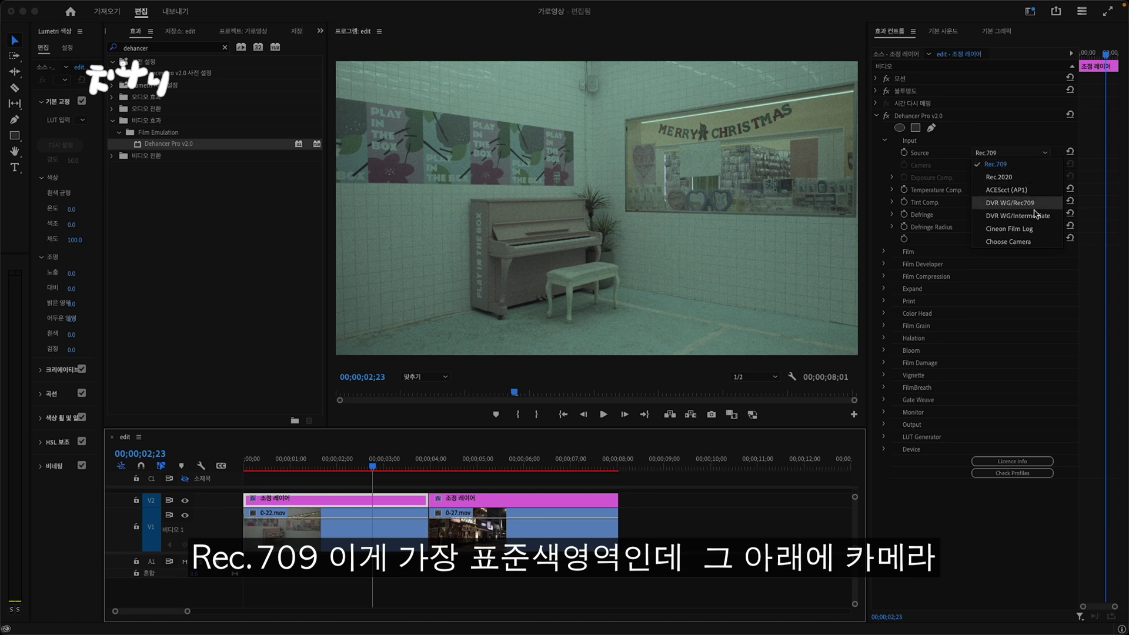
click(1033, 242)
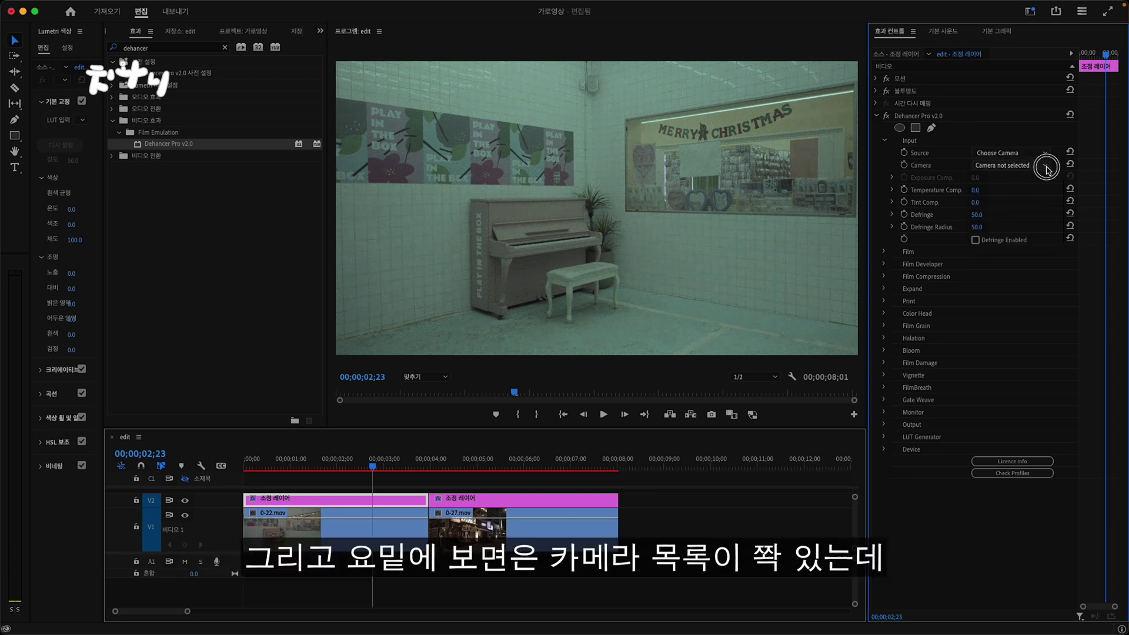
click(1045, 165)
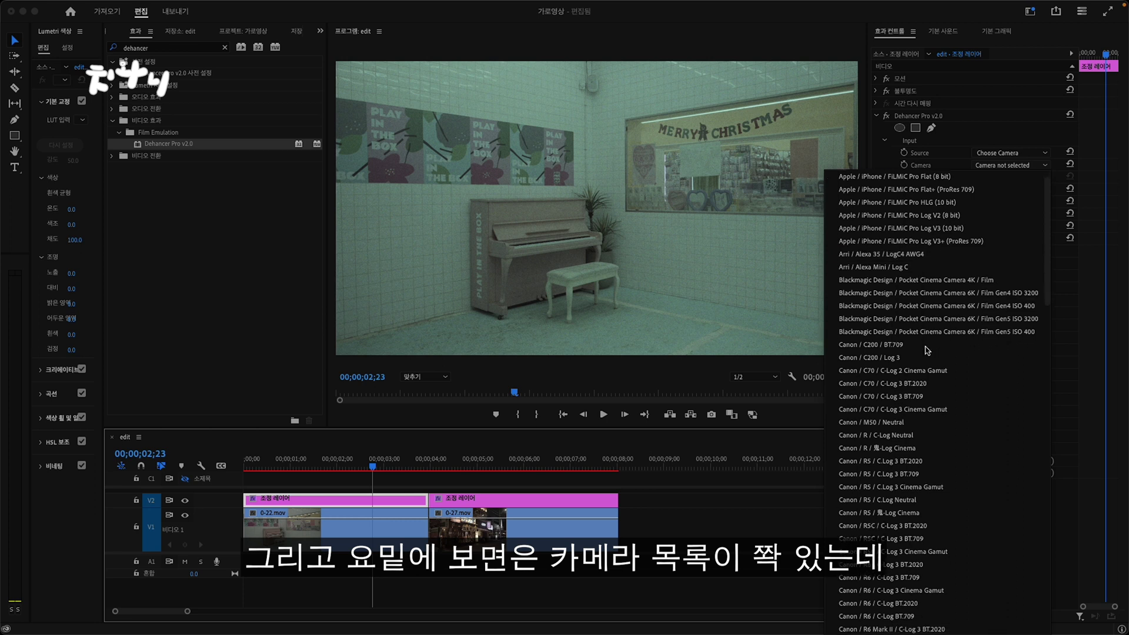
scroll(920, 365, down, 5)
scroll(922, 383, down, 3)
scroll(922, 383, down, 4)
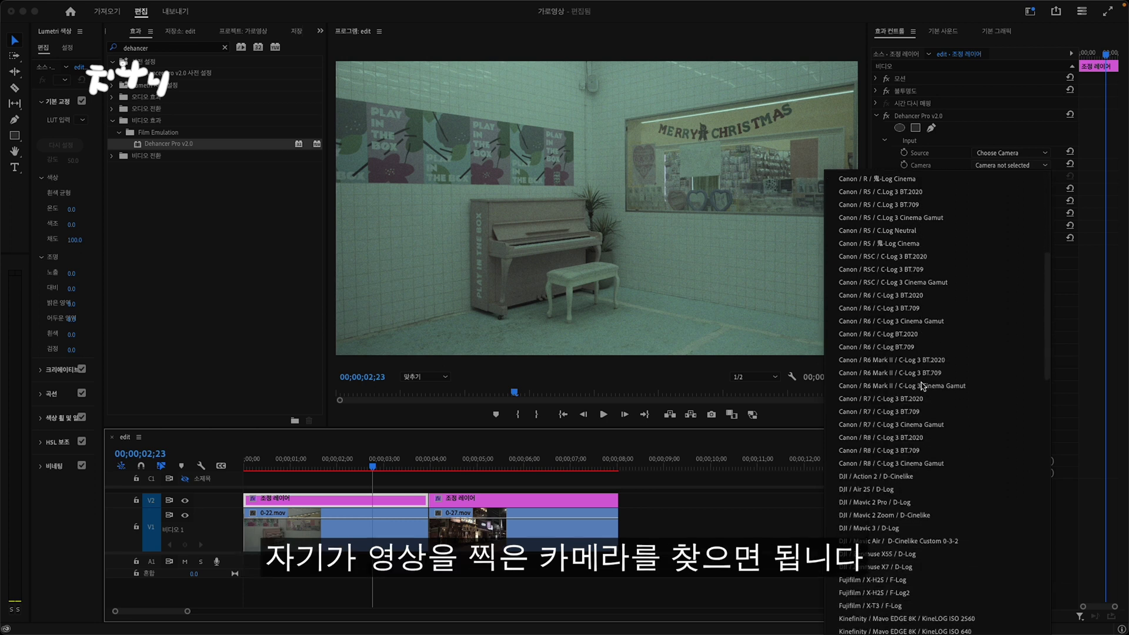
scroll(922, 384, down, 3)
scroll(923, 385, down, 3)
scroll(923, 387, down, 3)
scroll(923, 386, down, 4)
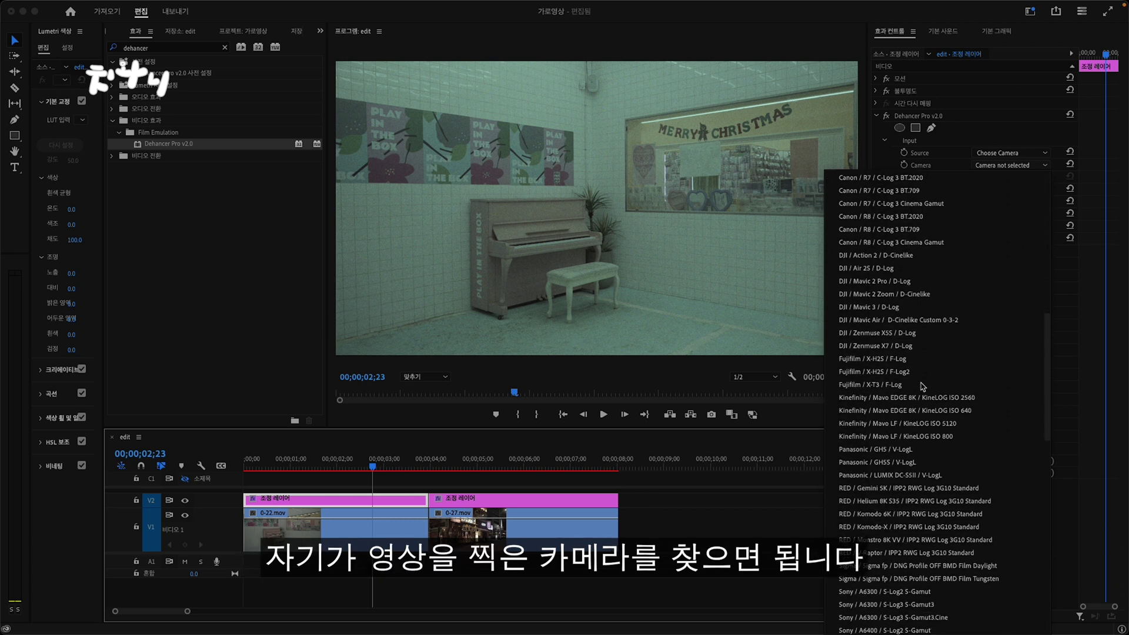
scroll(923, 387, down, 4)
scroll(923, 386, down, 5)
scroll(922, 385, down, 3)
scroll(922, 385, down, 3)
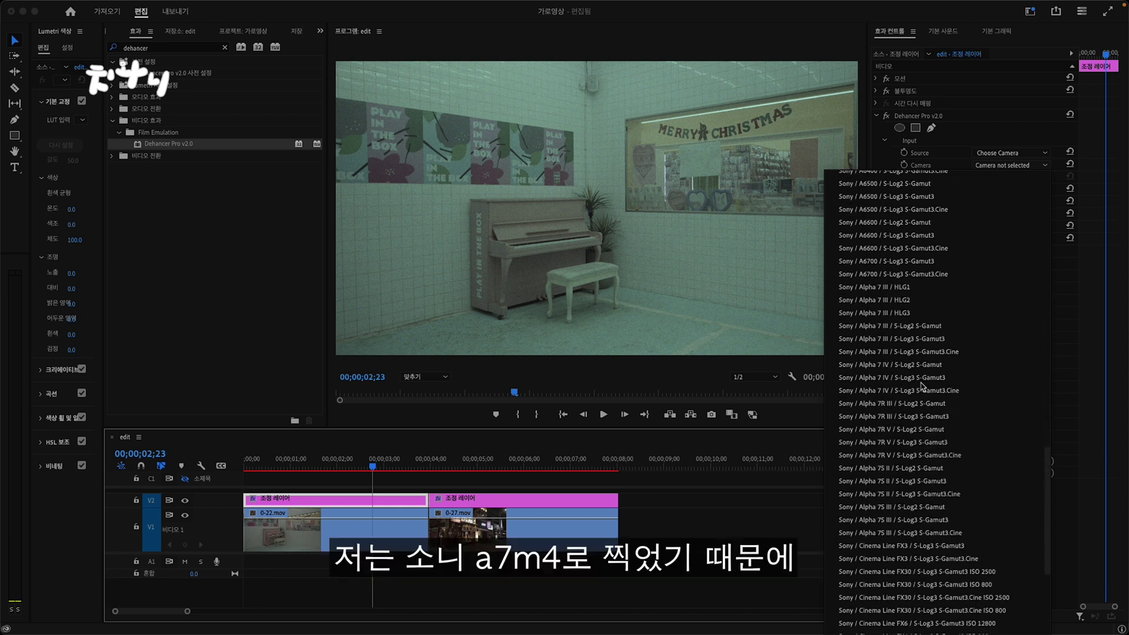
scroll(922, 386, down, 2)
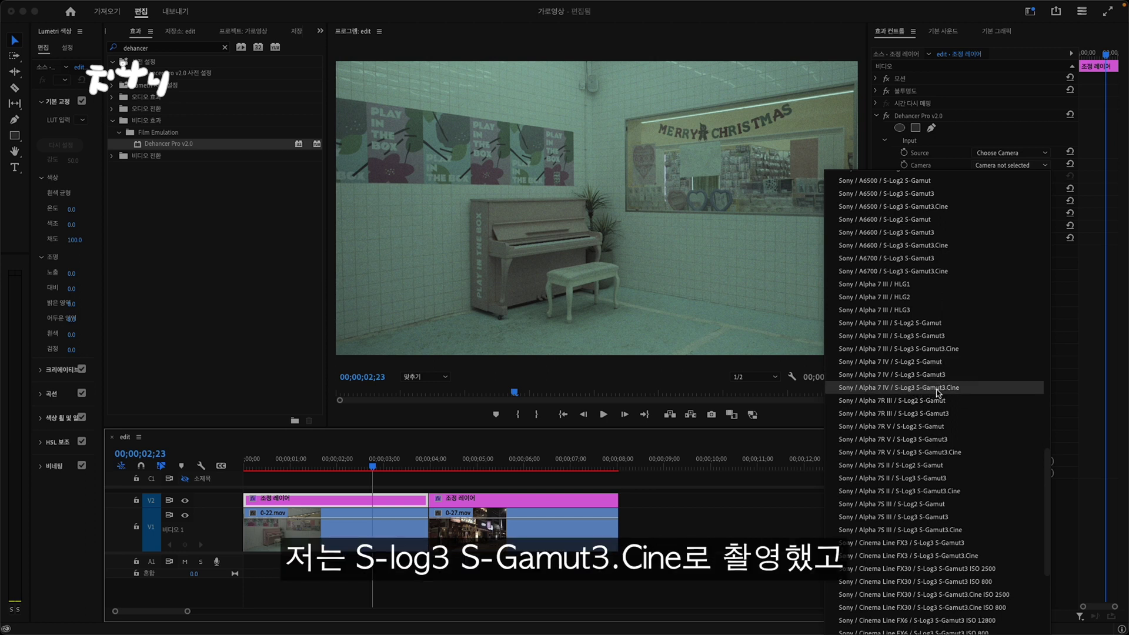
click(942, 391)
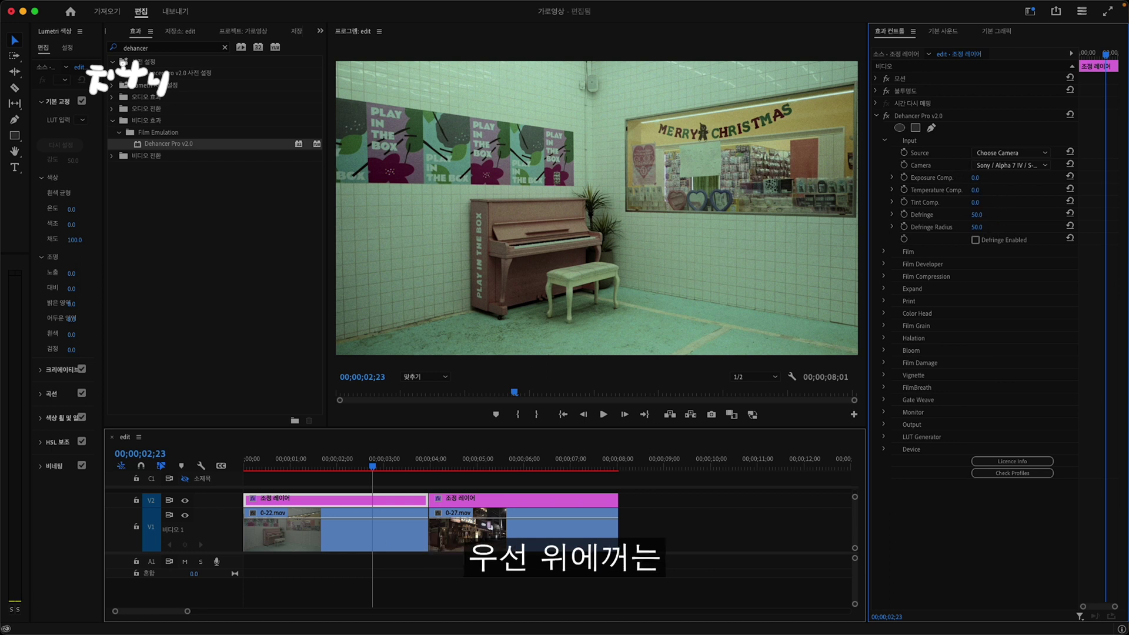
- Set Input Exposure Comp. 0.2, Temperature Comp. -15.3 and Tint Comp. 15.2, showing the Expand group
mouse_move(974, 178)
mouse_down()
mouse_move(964, 177)
mouse_move(988, 178)
mouse_move(991, 194)
mouse_move(958, 190)
mouse_move(970, 190)
mouse_up()
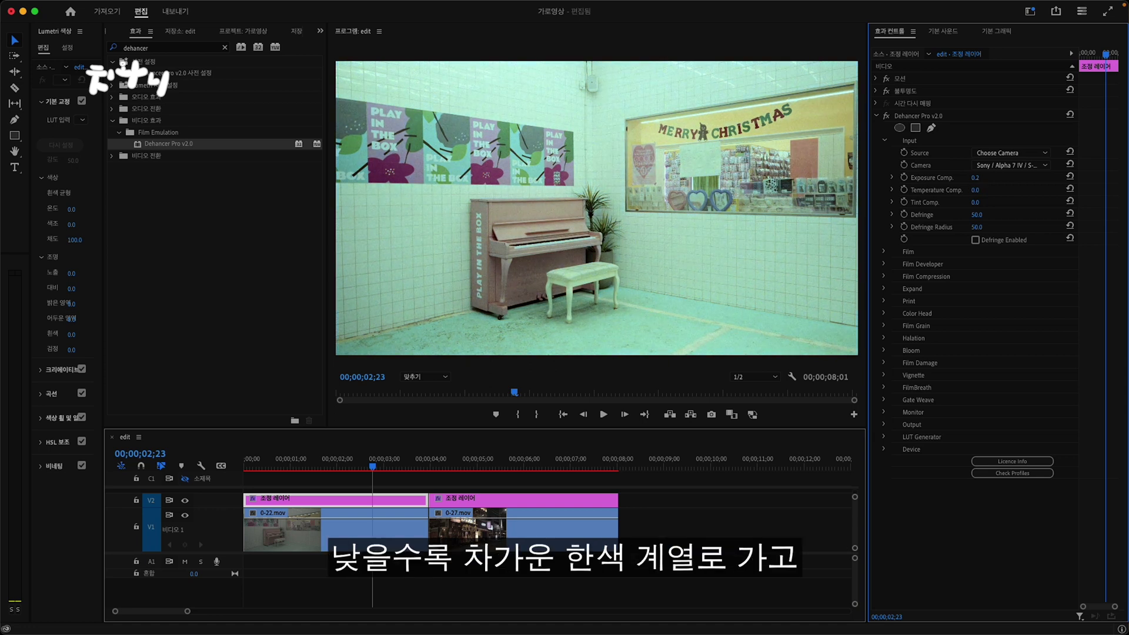
drag(975, 190, 985, 190)
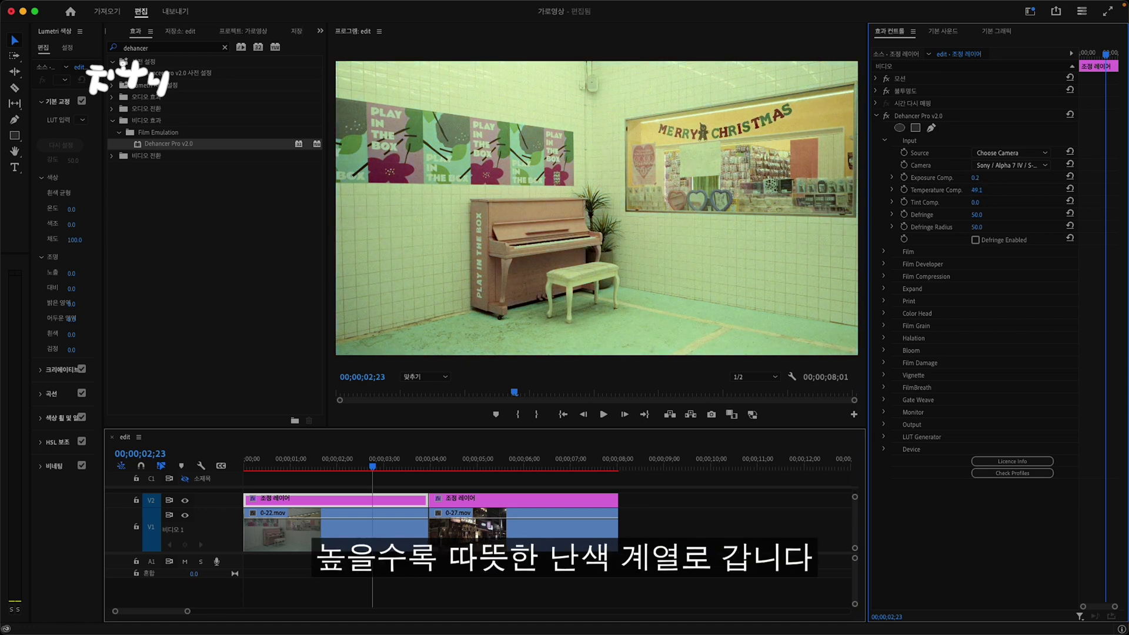
drag(977, 190, 965, 190)
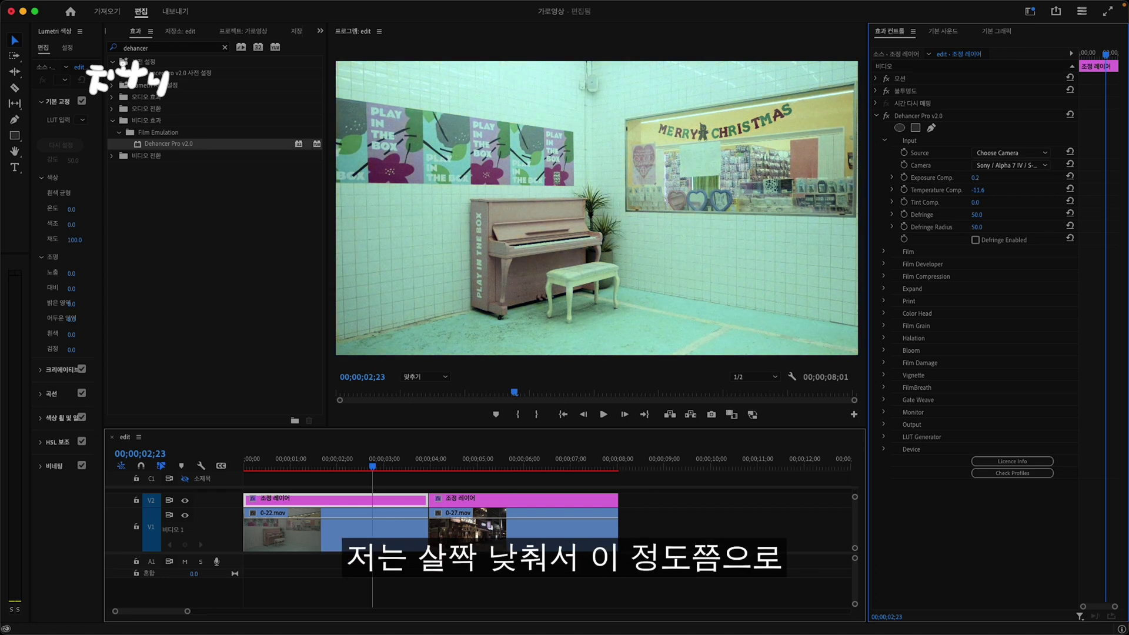
mouse_move(977, 190)
mouse_down()
mouse_move(987, 191)
mouse_move(981, 203)
mouse_up()
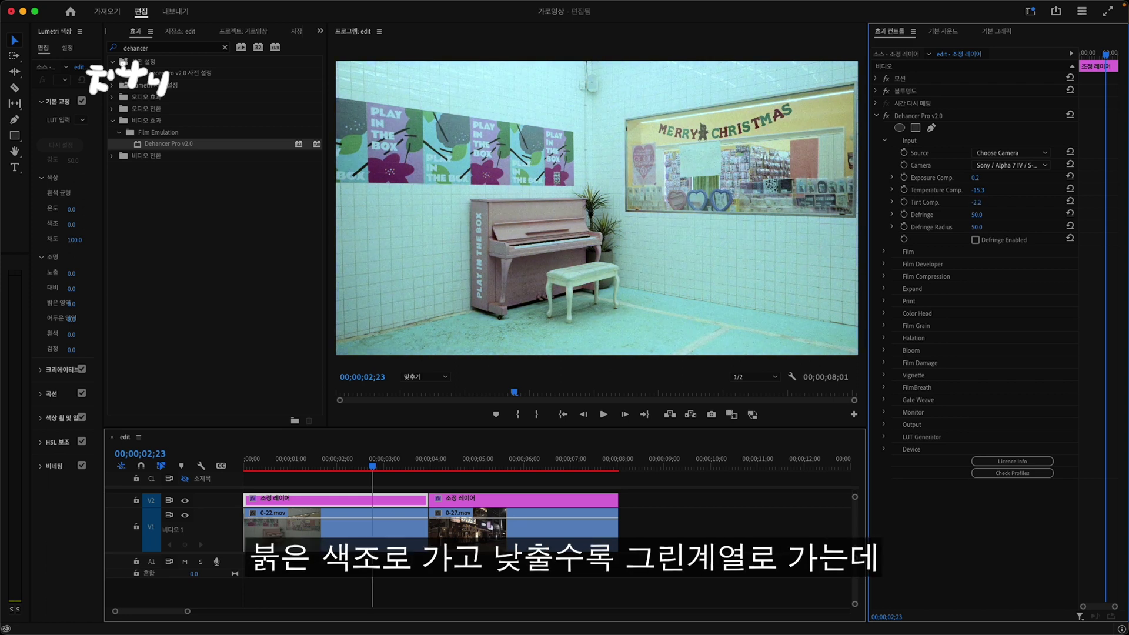
drag(977, 203, 983, 203)
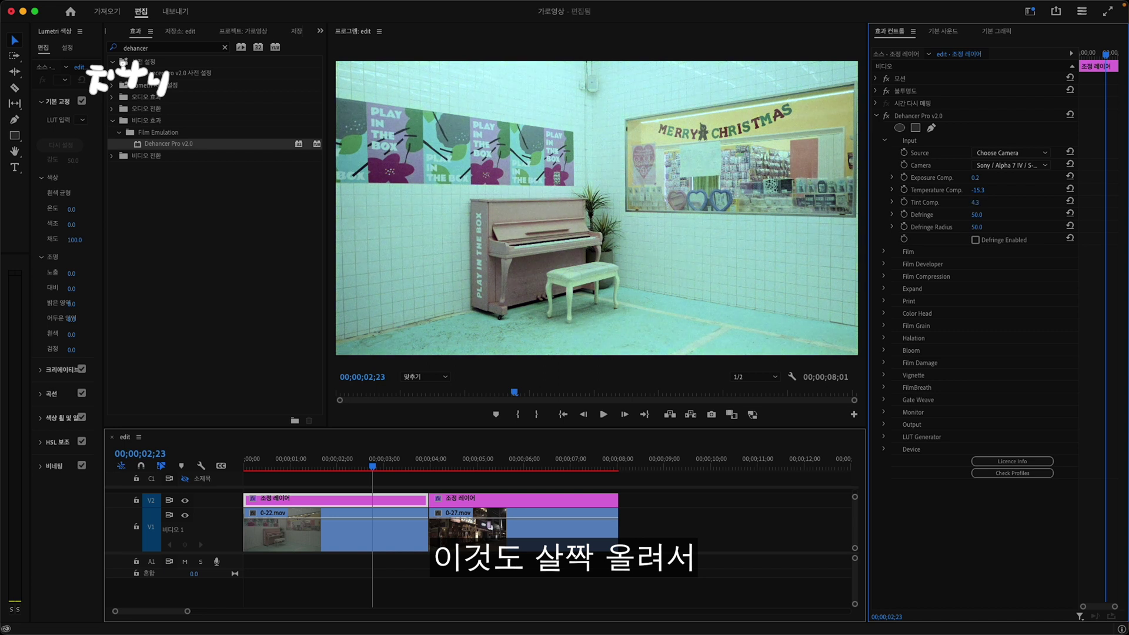
drag(976, 203, 978, 202)
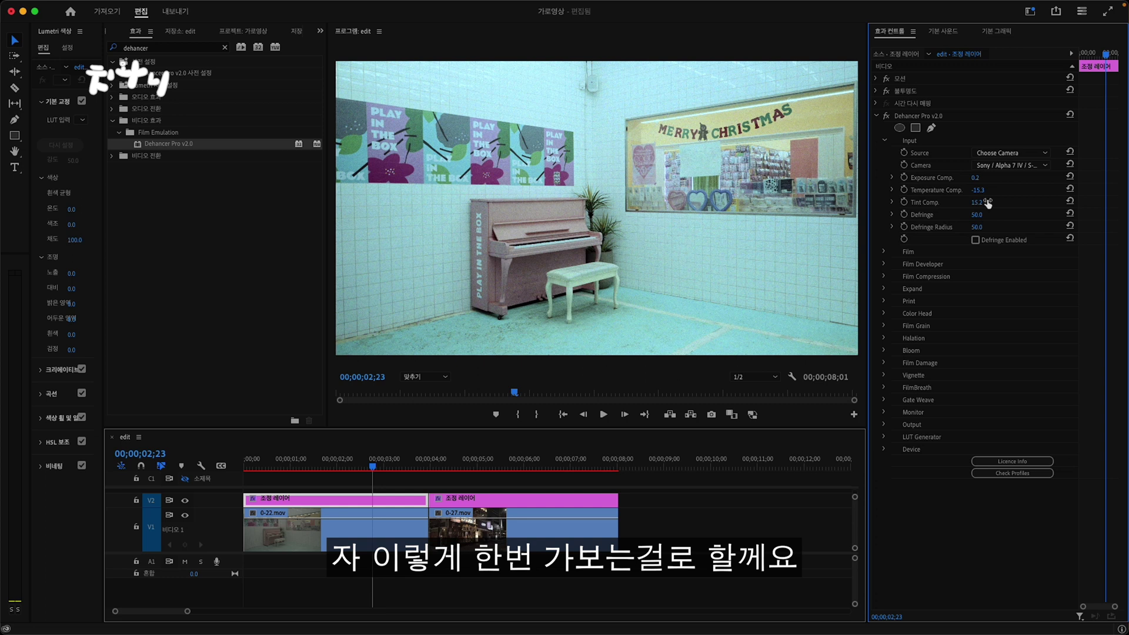
click(883, 289)
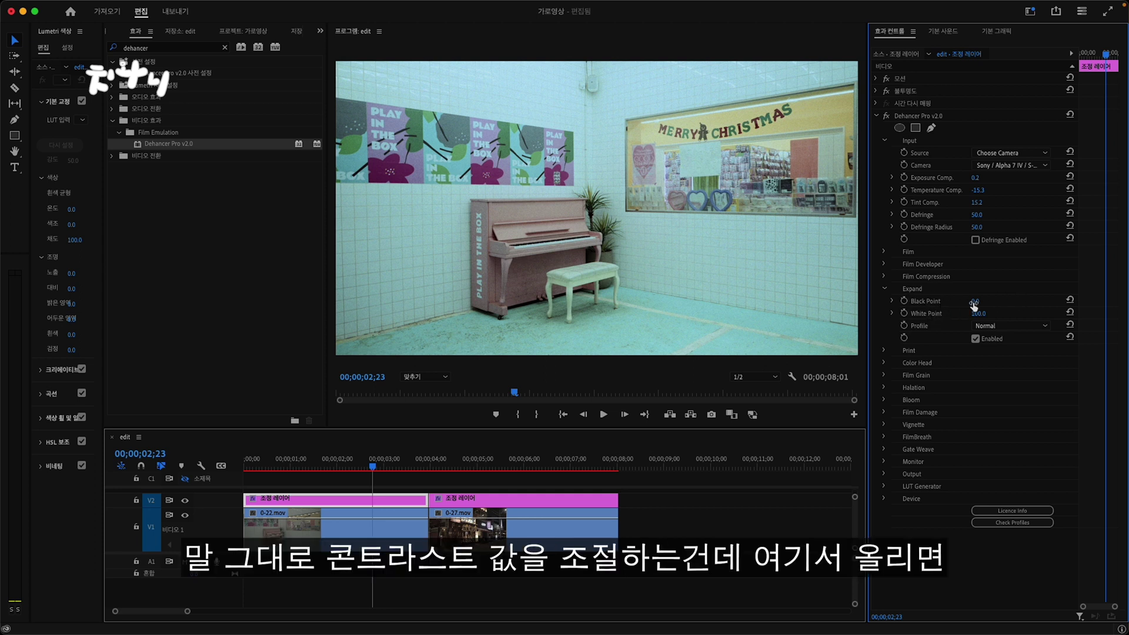
- Raise Expand Black Point to 6.4 and lower White Point to 90.1
mouse_move(975, 301)
mouse_down()
mouse_move(1000, 301)
mouse_move(941, 301)
mouse_move(984, 301)
mouse_move(953, 313)
mouse_move(1011, 314)
mouse_move(964, 313)
mouse_up()
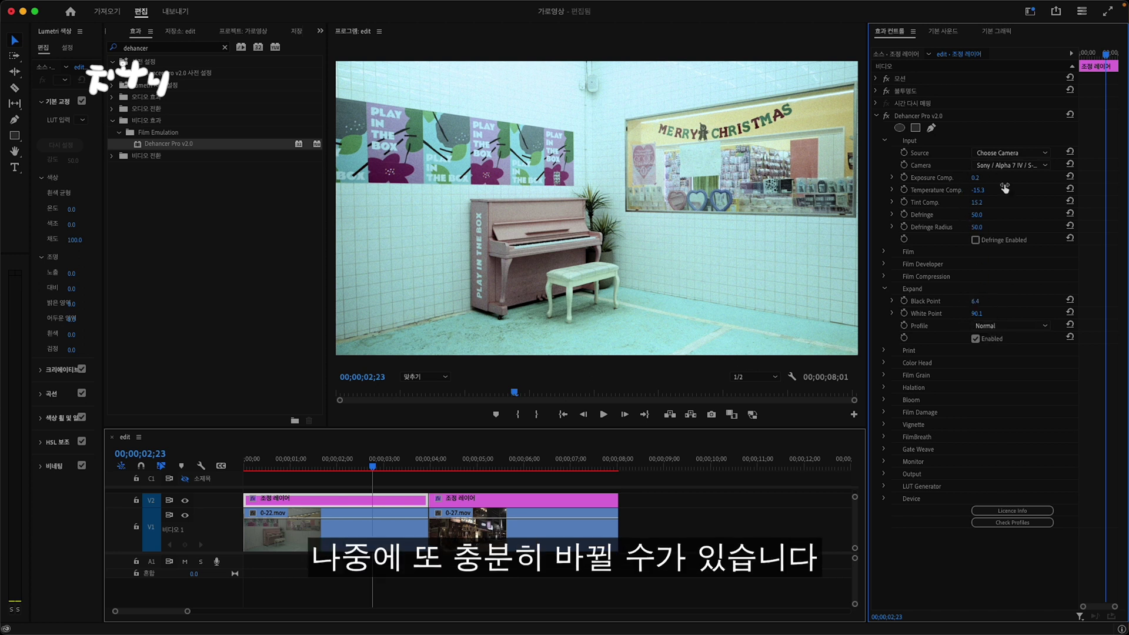
click(885, 289)
- Browse Dehancer's film stock profiles and apply Agfa Agfacolor 100
click(885, 141)
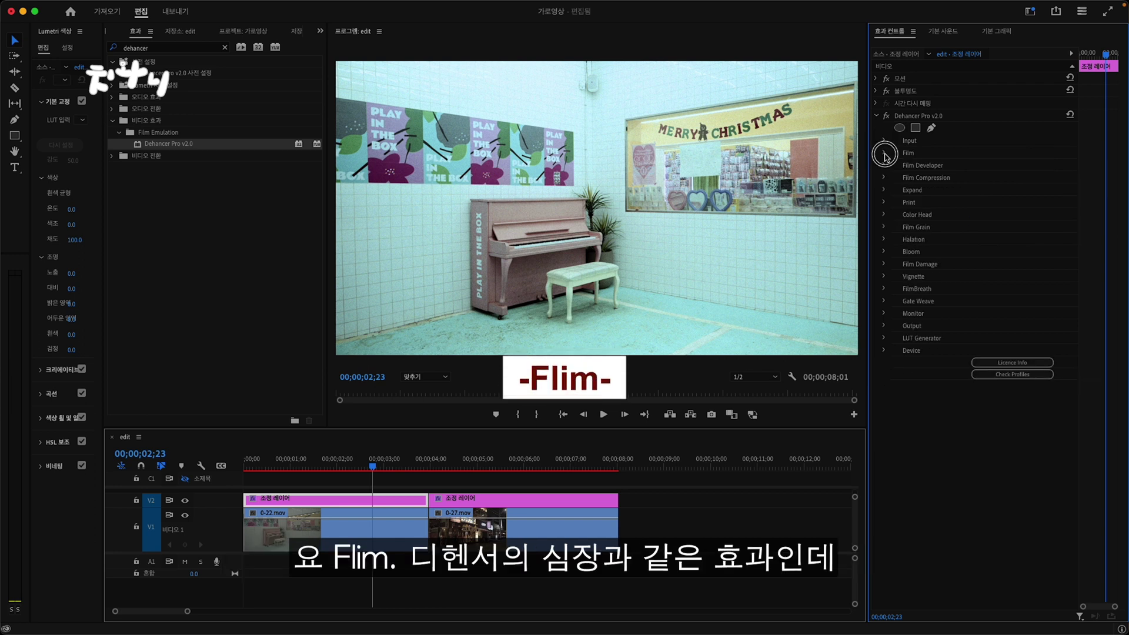
click(885, 154)
click(1044, 165)
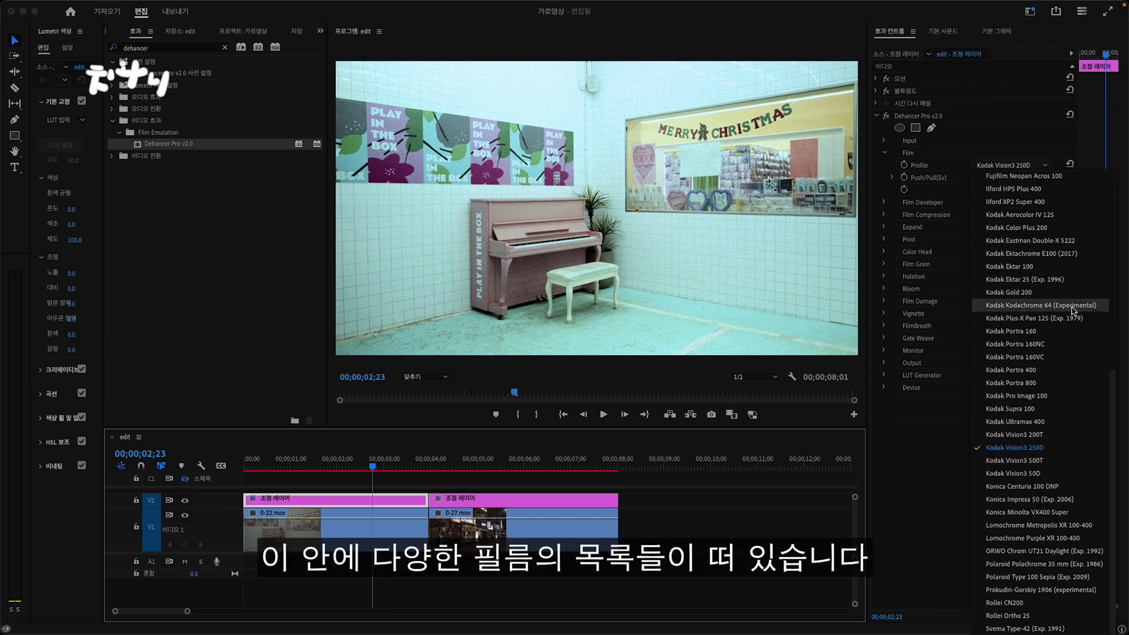
scroll(1066, 276, up, 1)
scroll(1061, 294, up, 3)
scroll(1055, 312, up, 3)
scroll(1049, 329, up, 3)
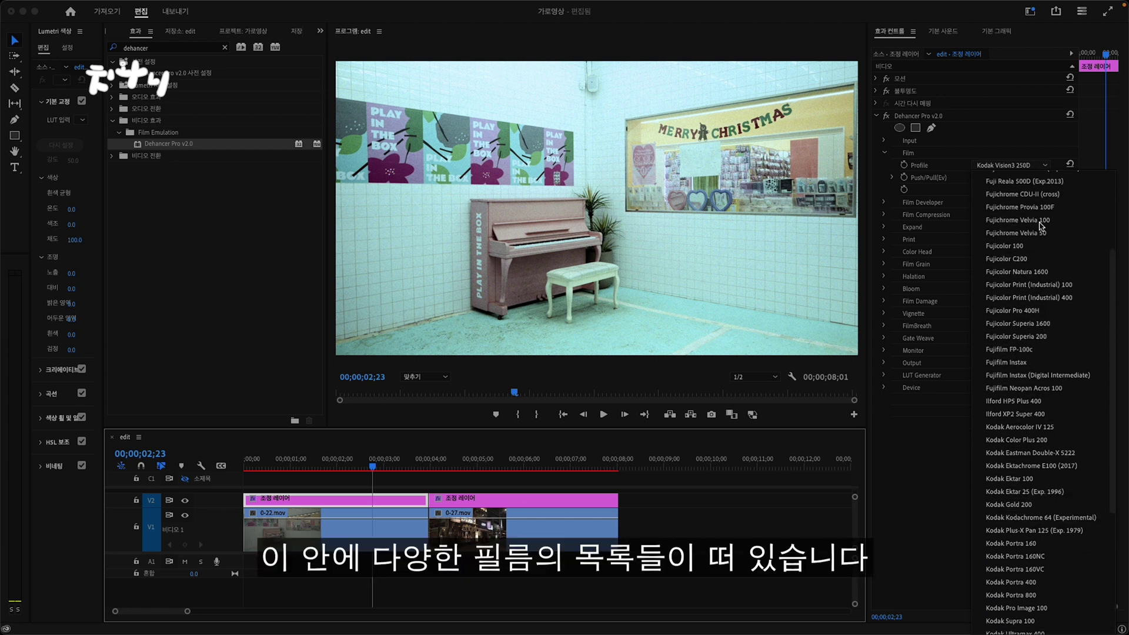
scroll(1045, 342, up, 2)
scroll(1038, 364, down, 3)
scroll(1031, 394, down, 3)
scroll(1024, 429, down, 3)
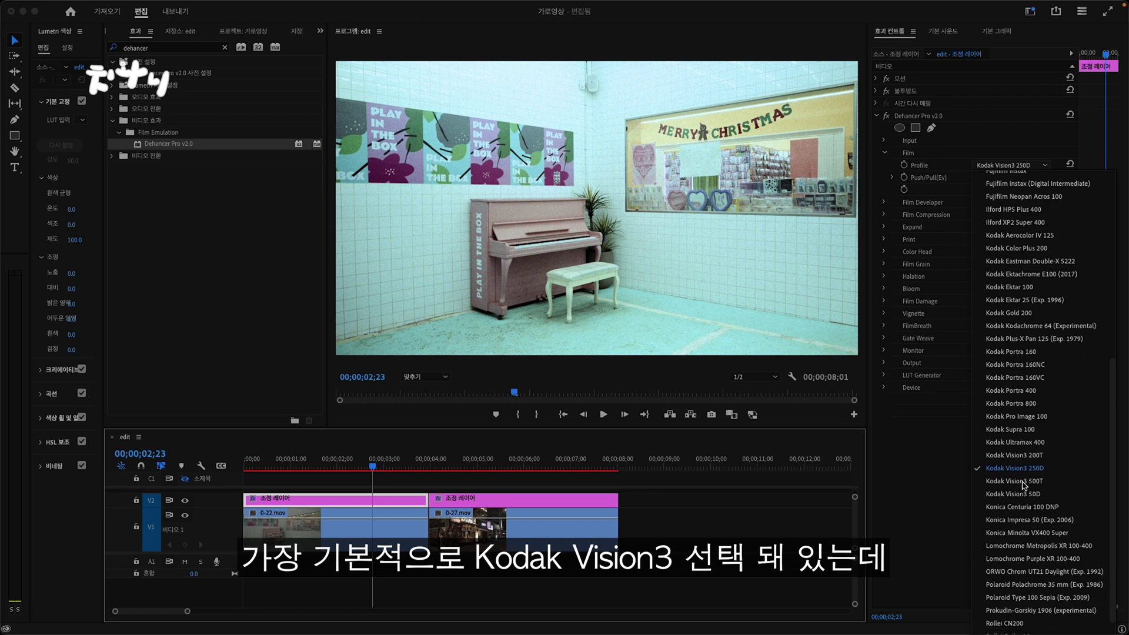
scroll(1017, 462, down, 2)
scroll(1016, 467, down, 1)
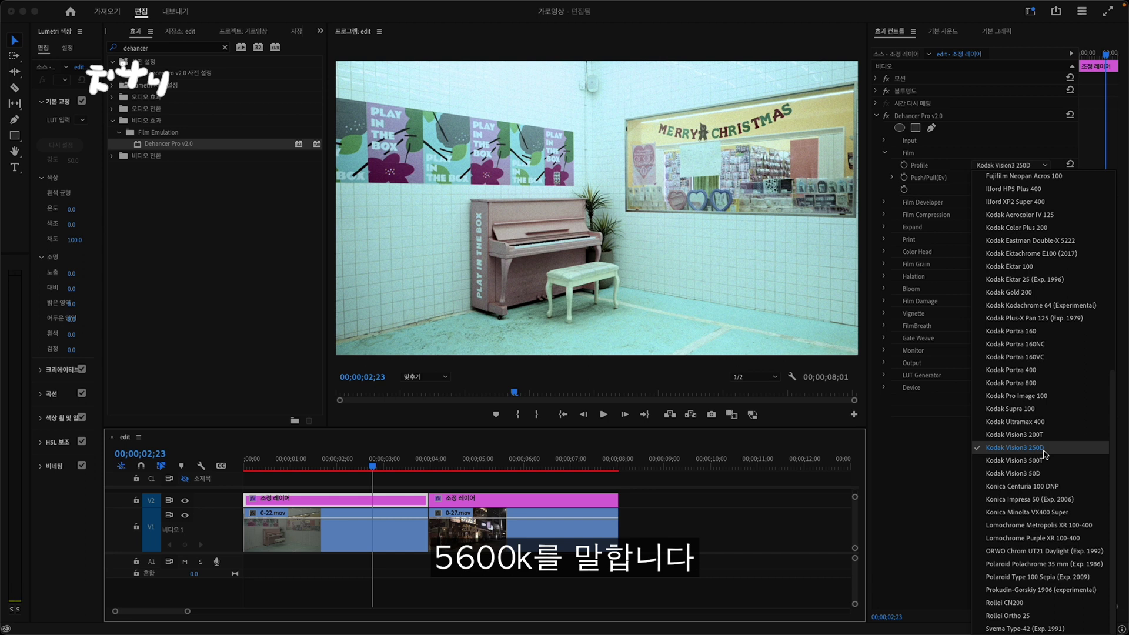
scroll(1053, 300, up, 5)
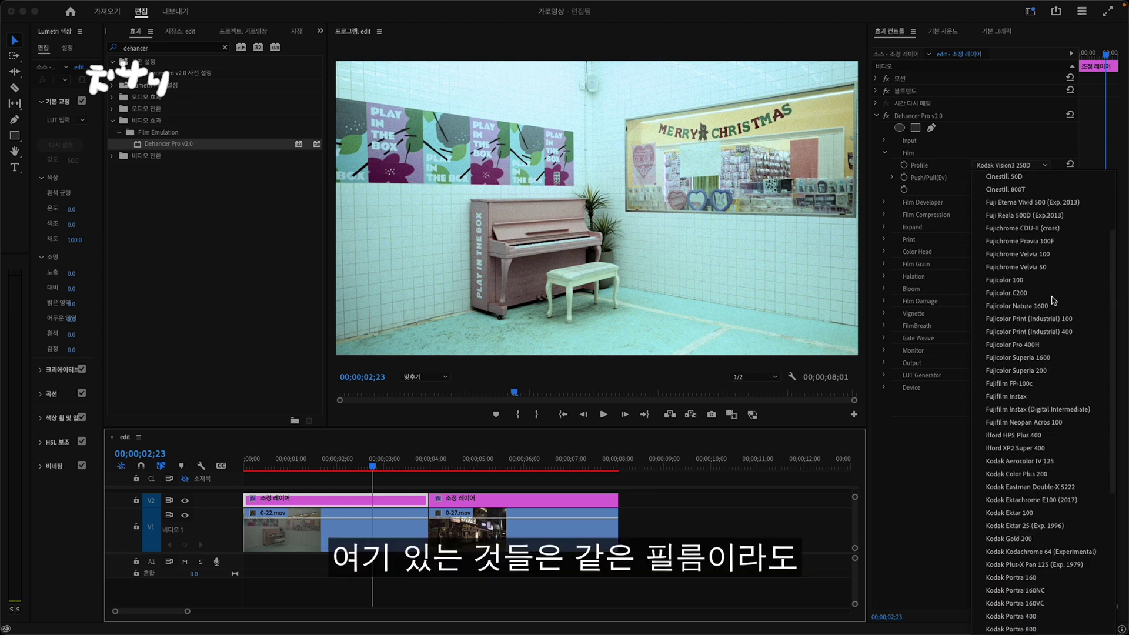
scroll(1049, 320, down, 2)
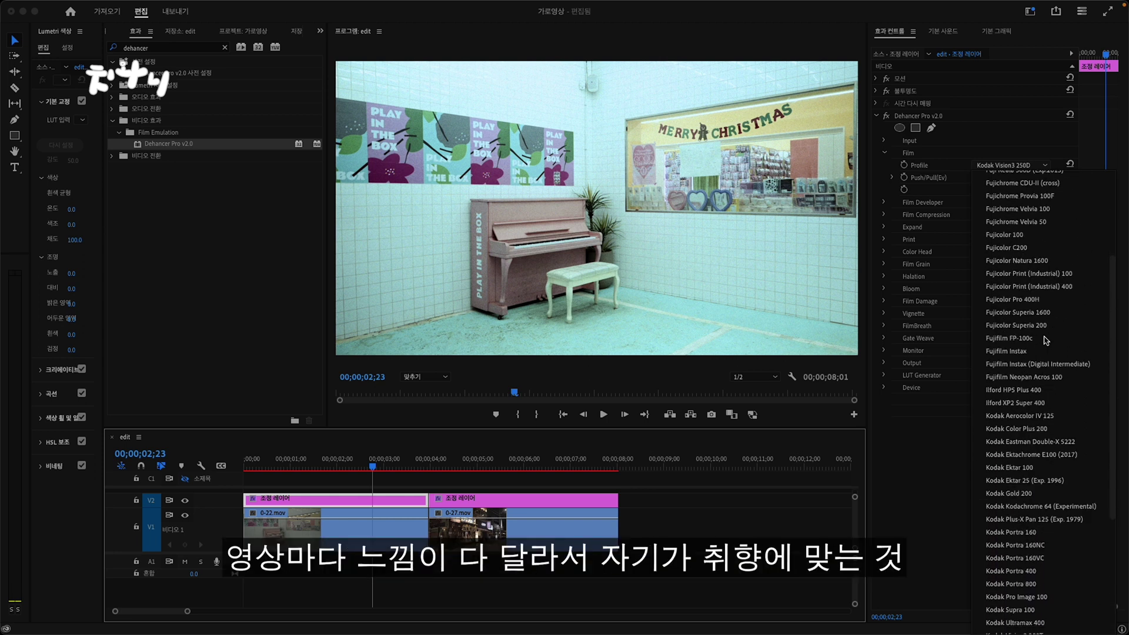
scroll(1041, 306, up, 3)
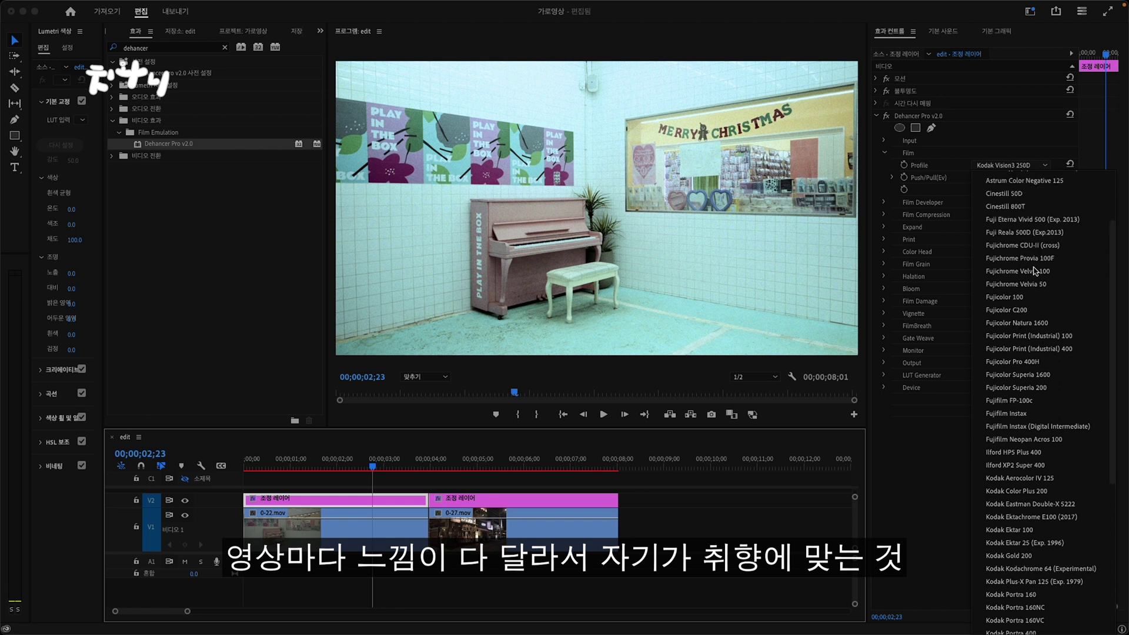
scroll(1034, 264, up, 3)
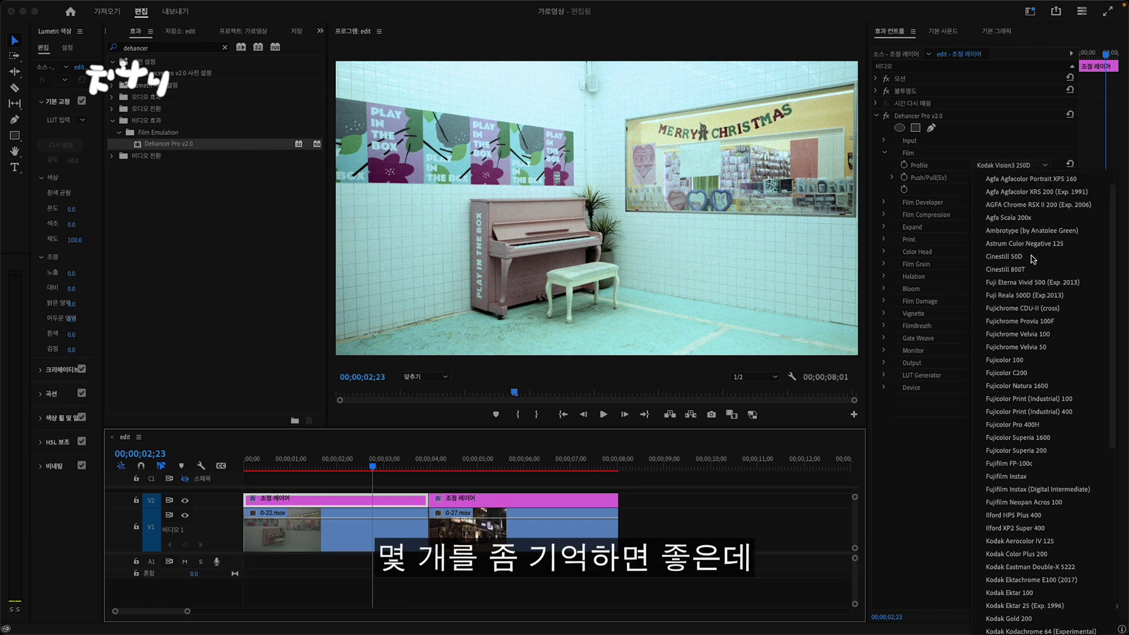
scroll(1033, 258, up, 2)
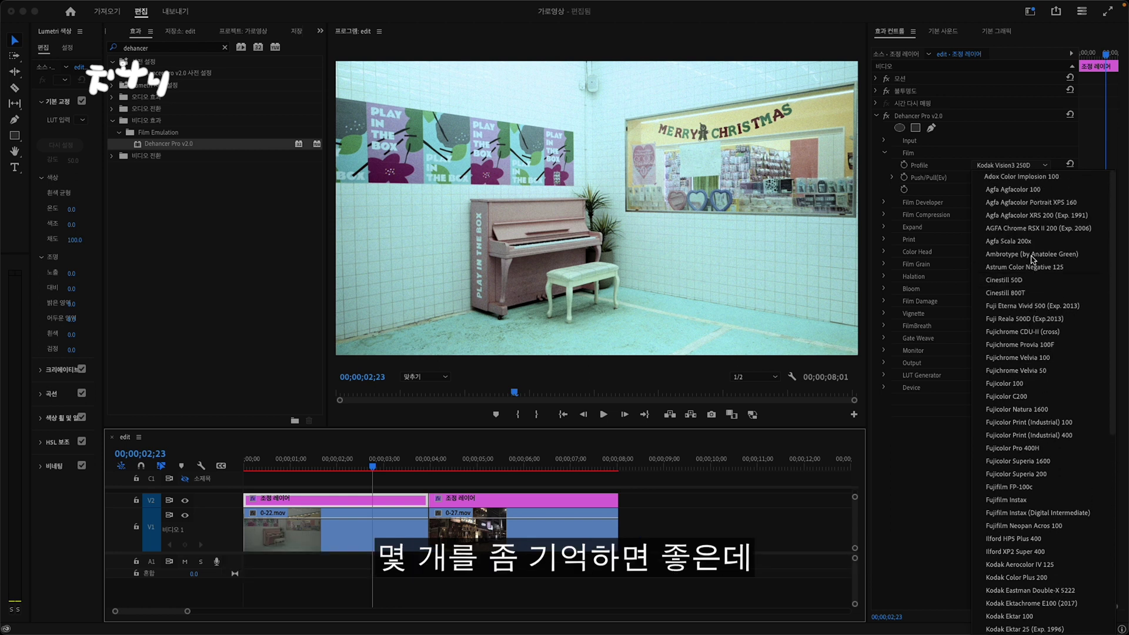
click(1026, 193)
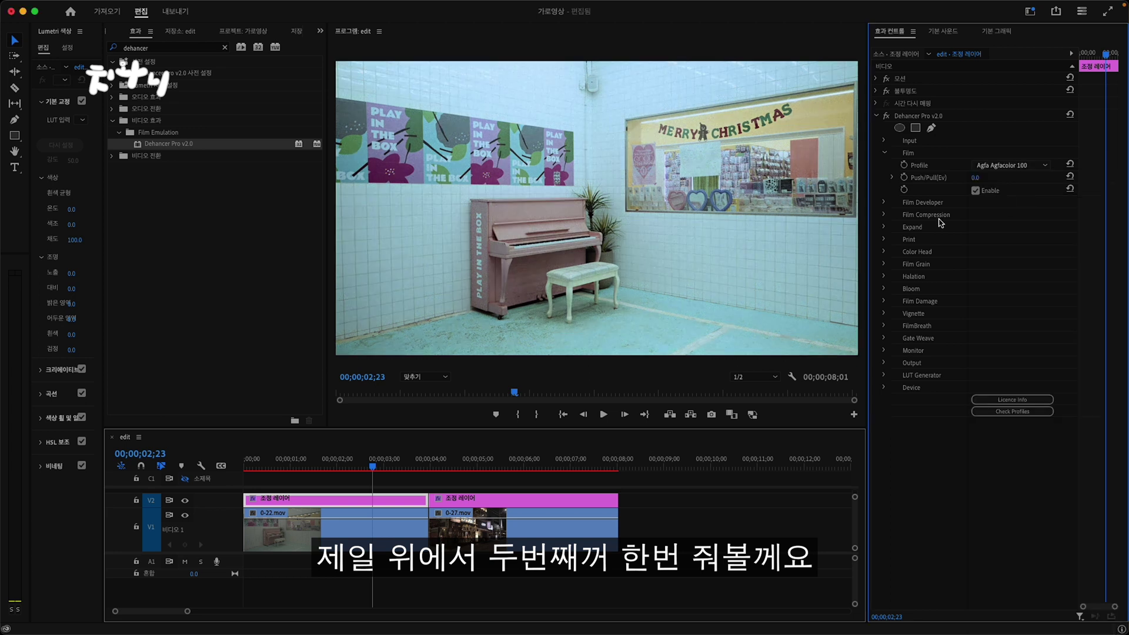
- Try Agfa Scala 200x and ORWO Chrom UT21 Daylight, then settle on Fujicolor C200
click(1036, 166)
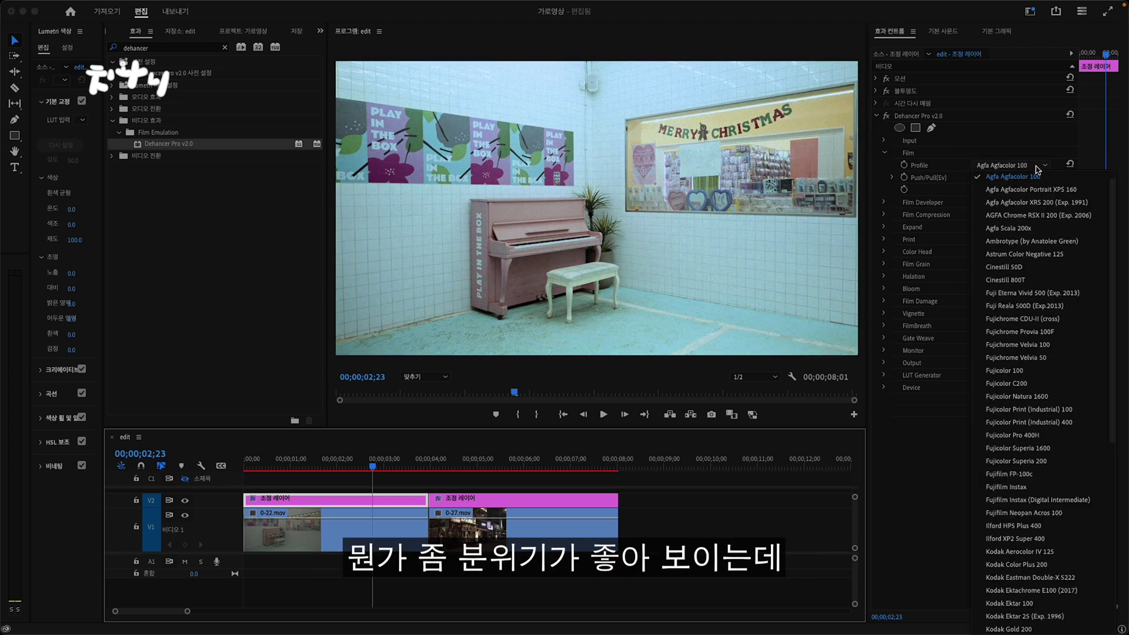
click(1037, 229)
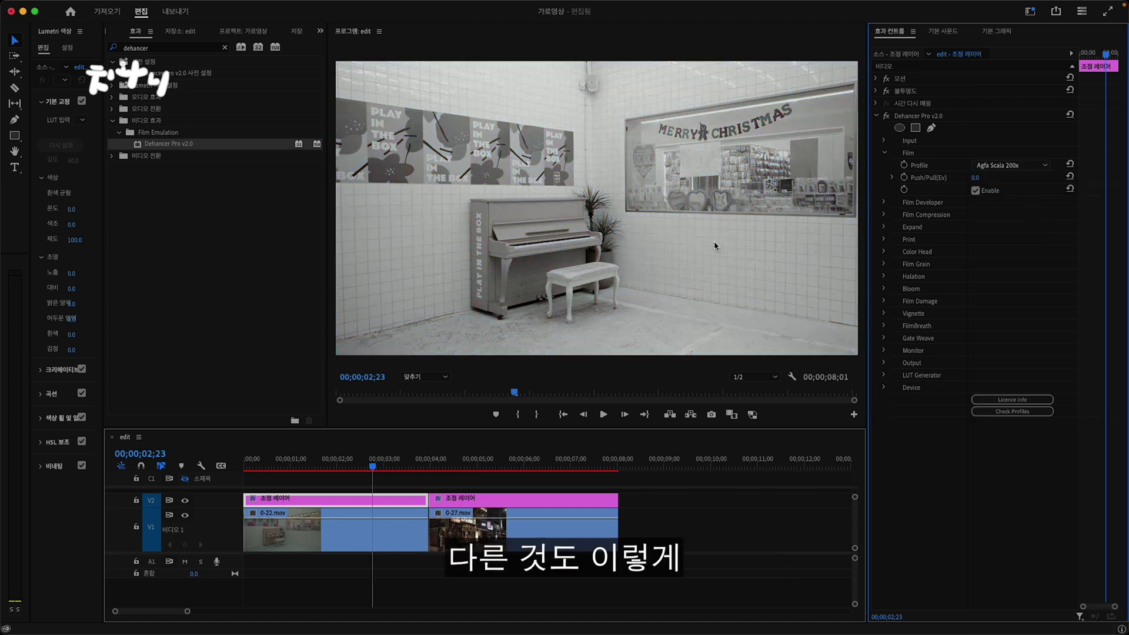
click(1035, 165)
scroll(1059, 333, down, 10)
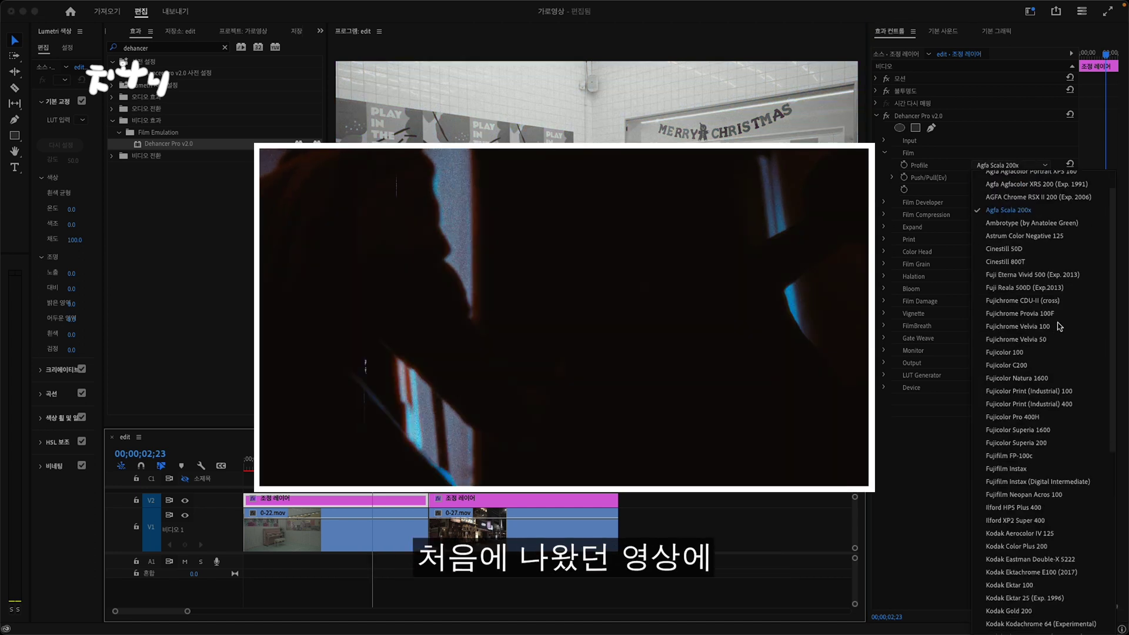
scroll(1044, 540, down, 5)
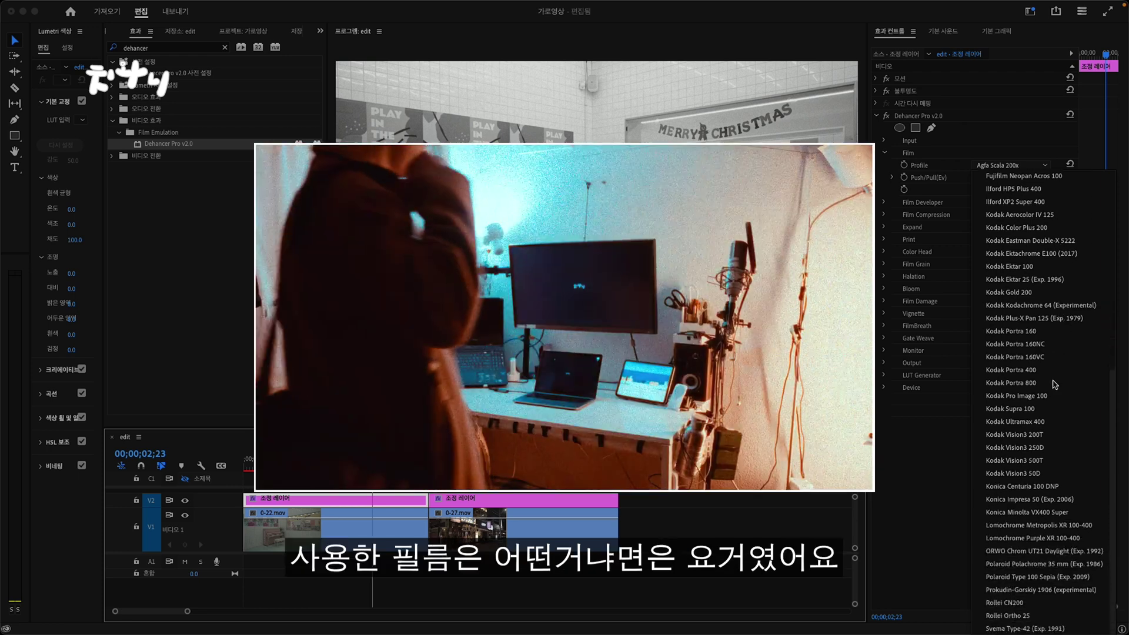
click(1044, 551)
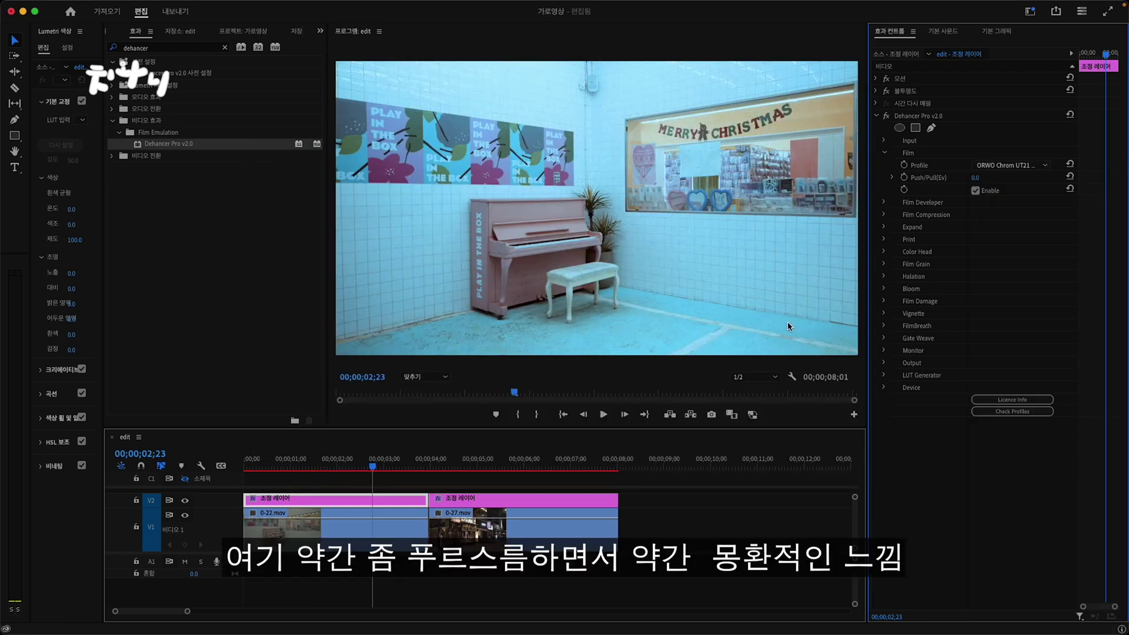
click(1046, 167)
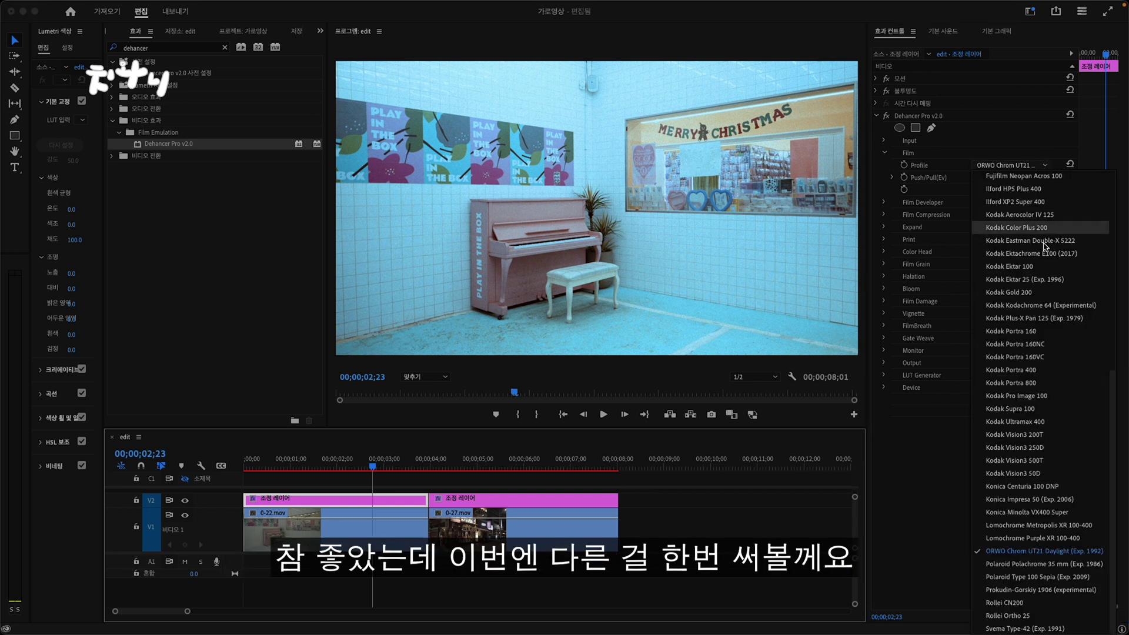
click(1037, 265)
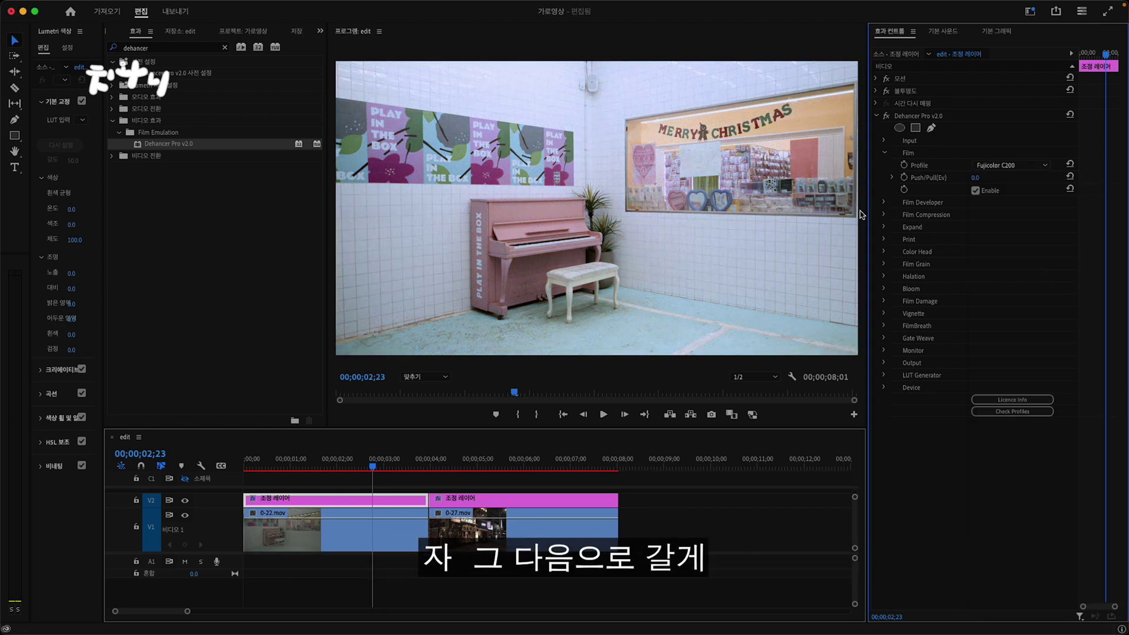
click(885, 153)
- Enable Film Developer and set Contrast Boost slightly negative, about -16.6
click(883, 166)
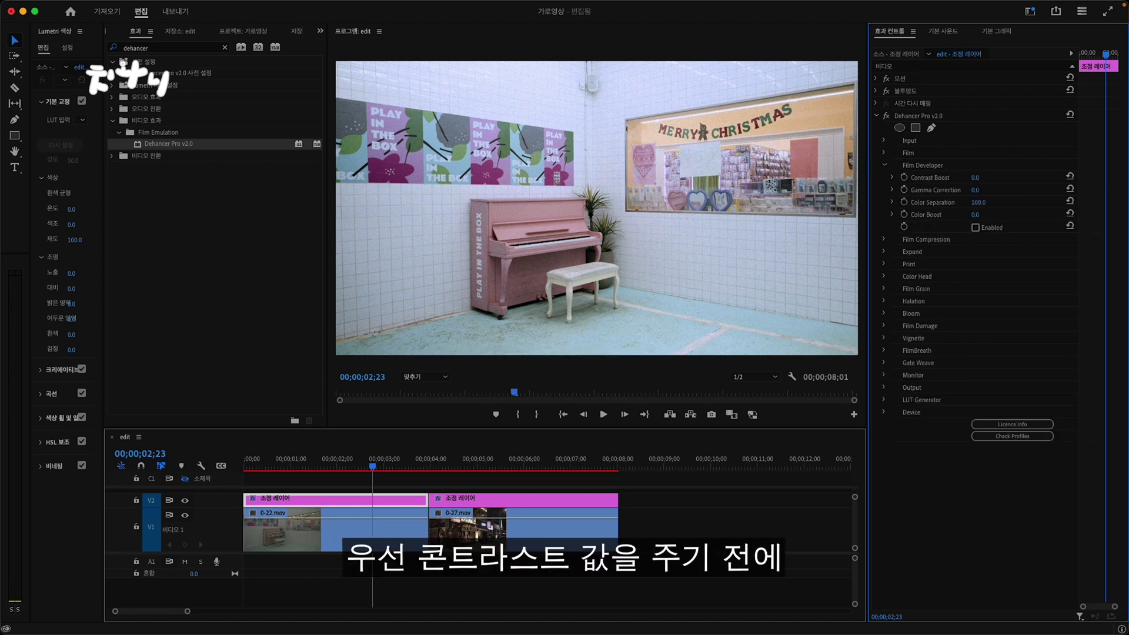
click(975, 228)
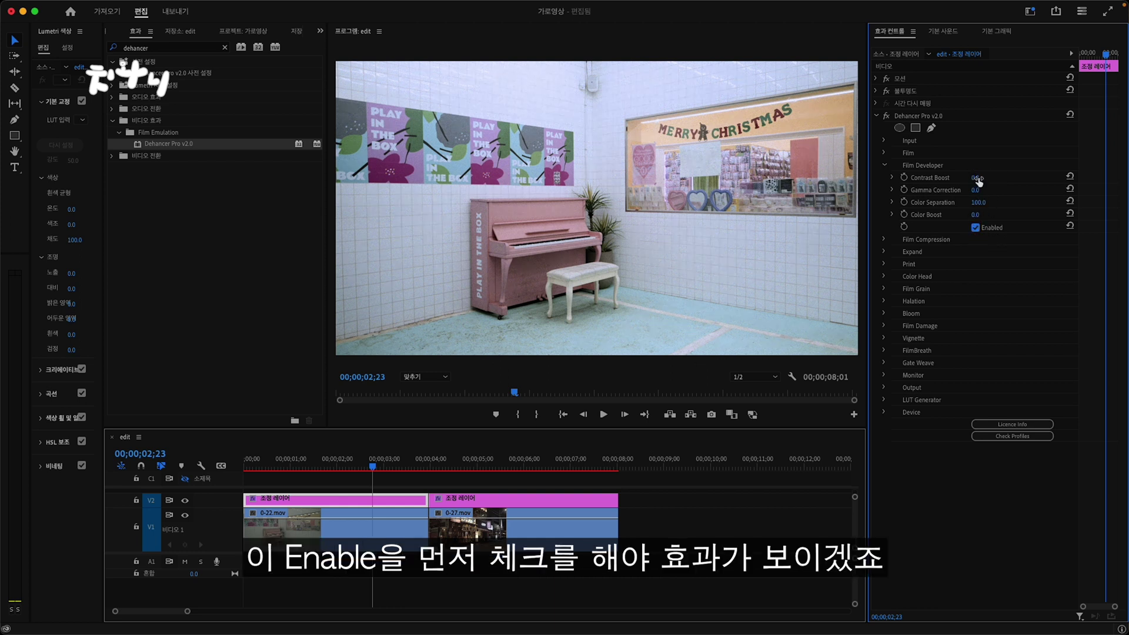
drag(977, 177, 1035, 177)
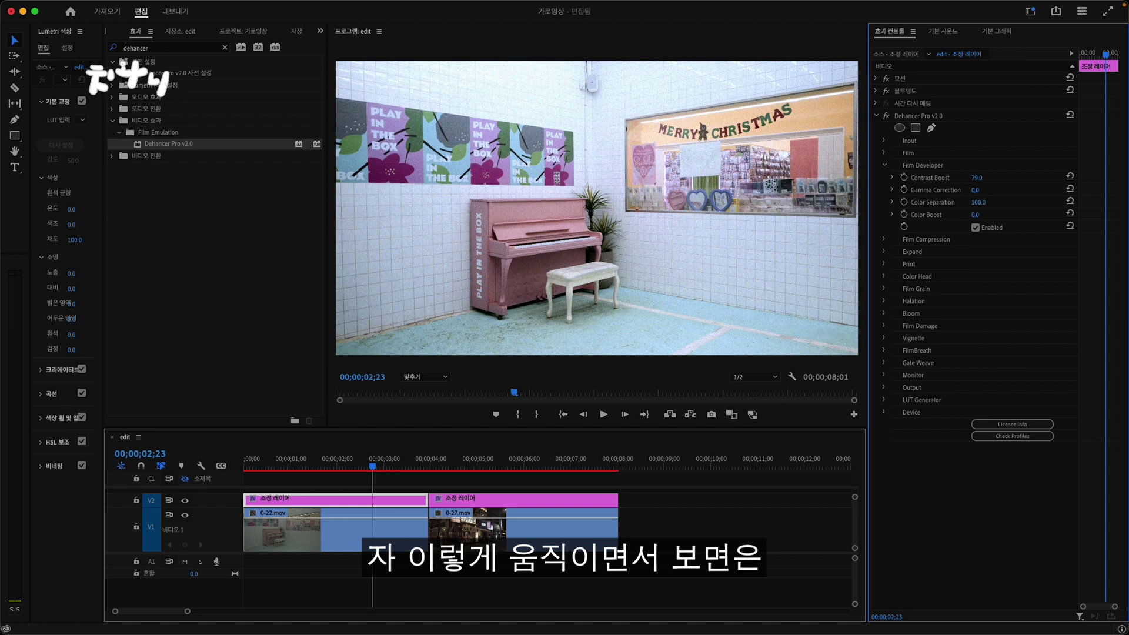
drag(1027, 178, 918, 177)
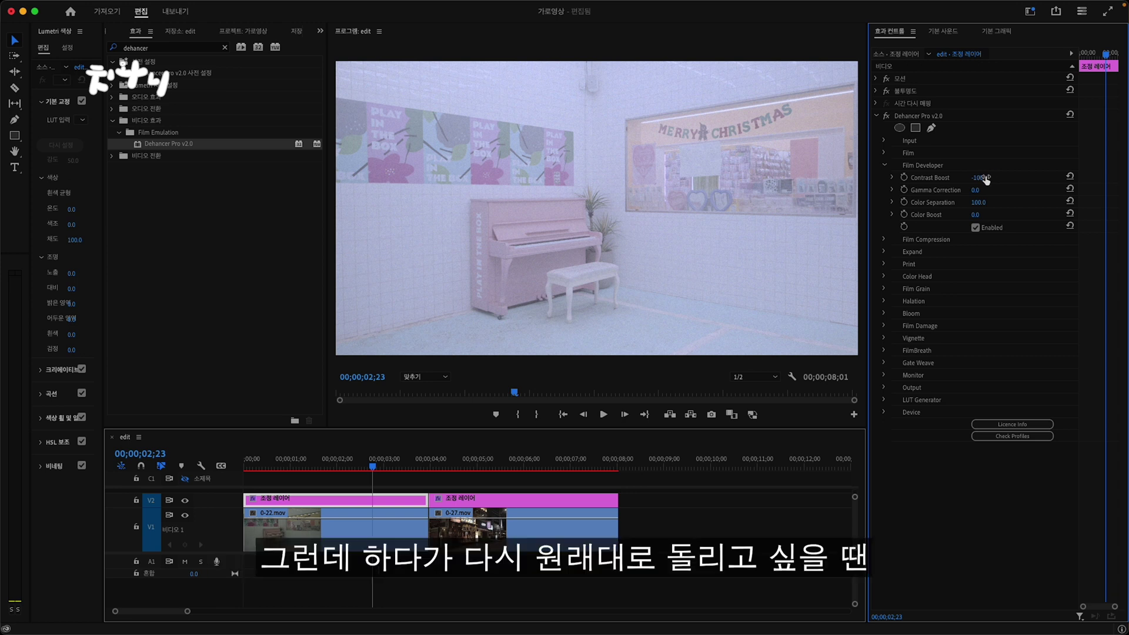
click(1070, 176)
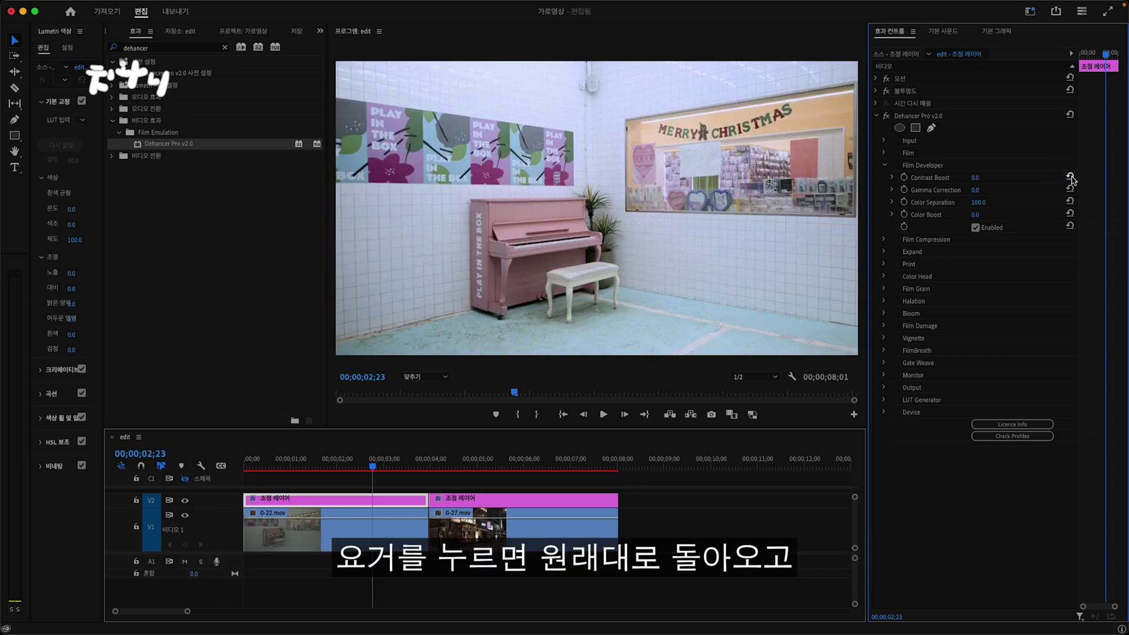
drag(976, 177, 976, 177)
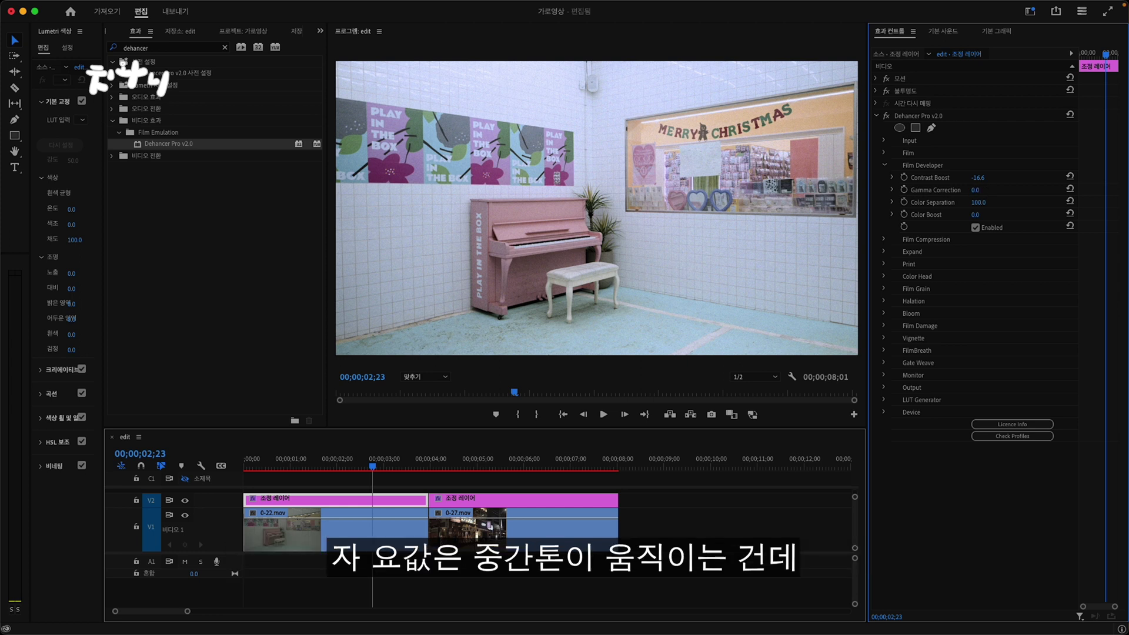
- Set Gamma Correction to 48.1, keep Color Separation at 100 and raise Color Boost to 62.4
mouse_move(975, 190)
mouse_down()
mouse_move(999, 190)
mouse_move(964, 190)
mouse_up()
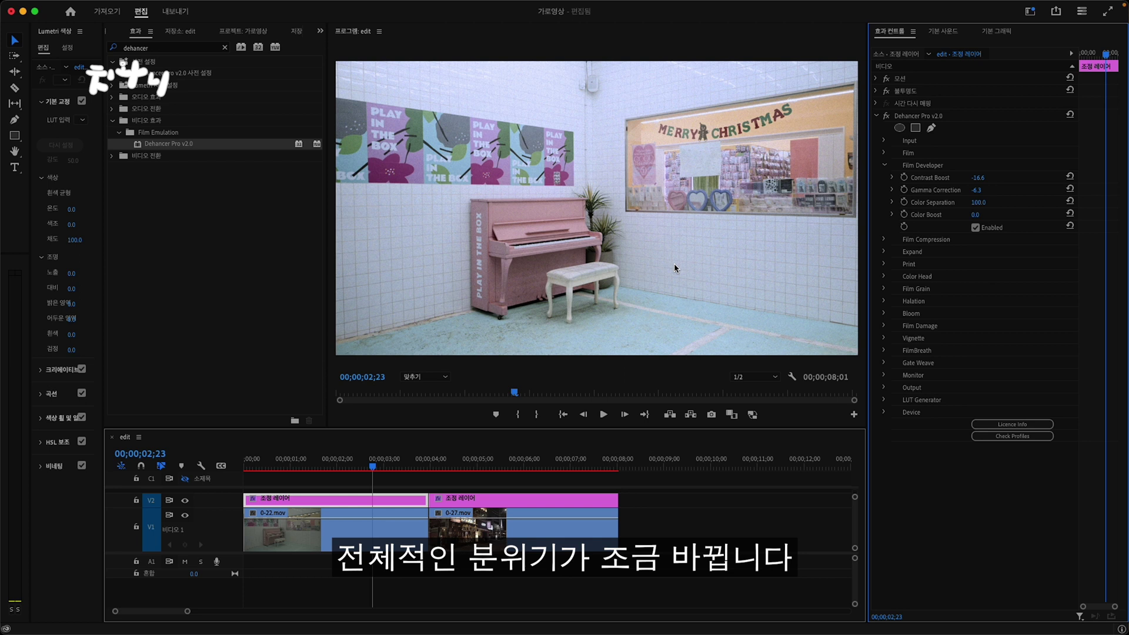
drag(976, 190, 1000, 190)
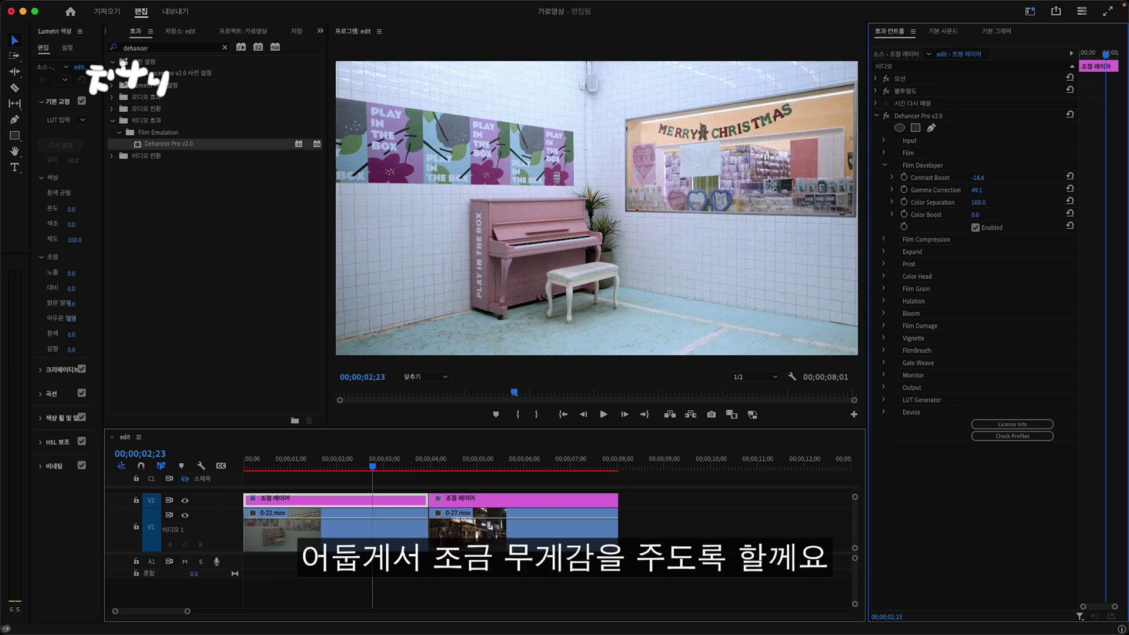
drag(977, 190, 986, 192)
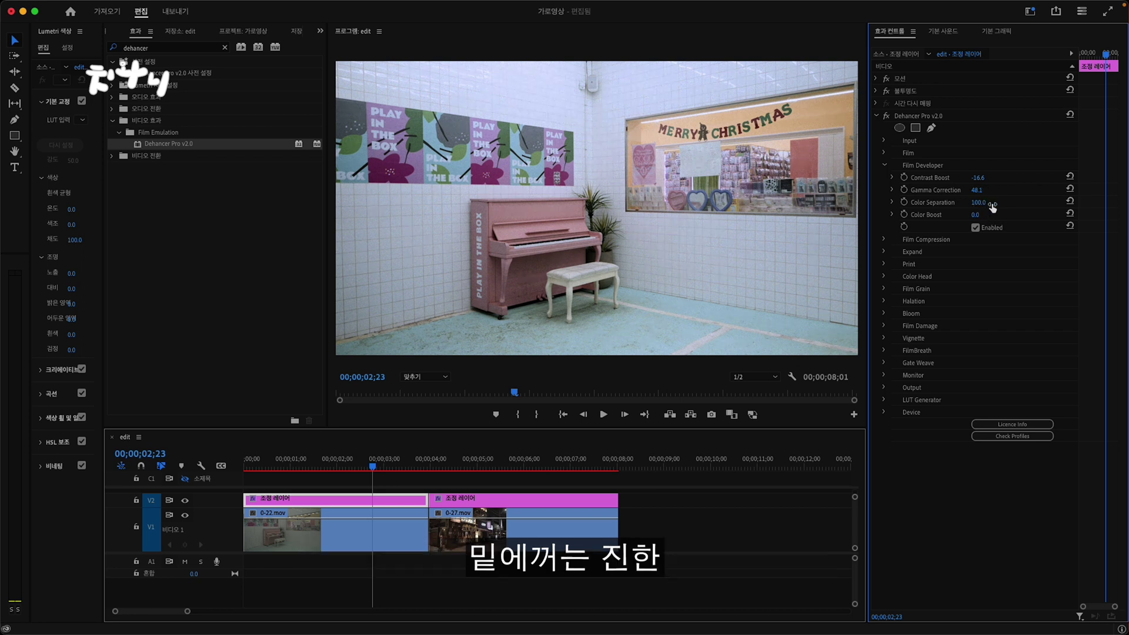
mouse_move(978, 202)
mouse_down()
mouse_move(961, 202)
mouse_move(971, 202)
mouse_up()
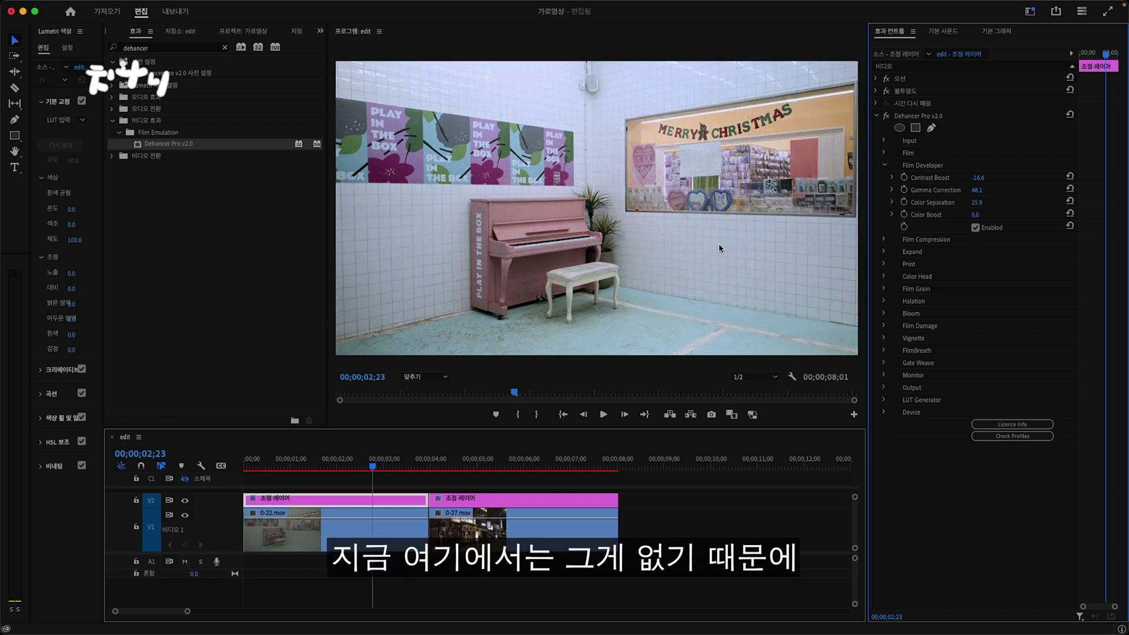
click(1070, 202)
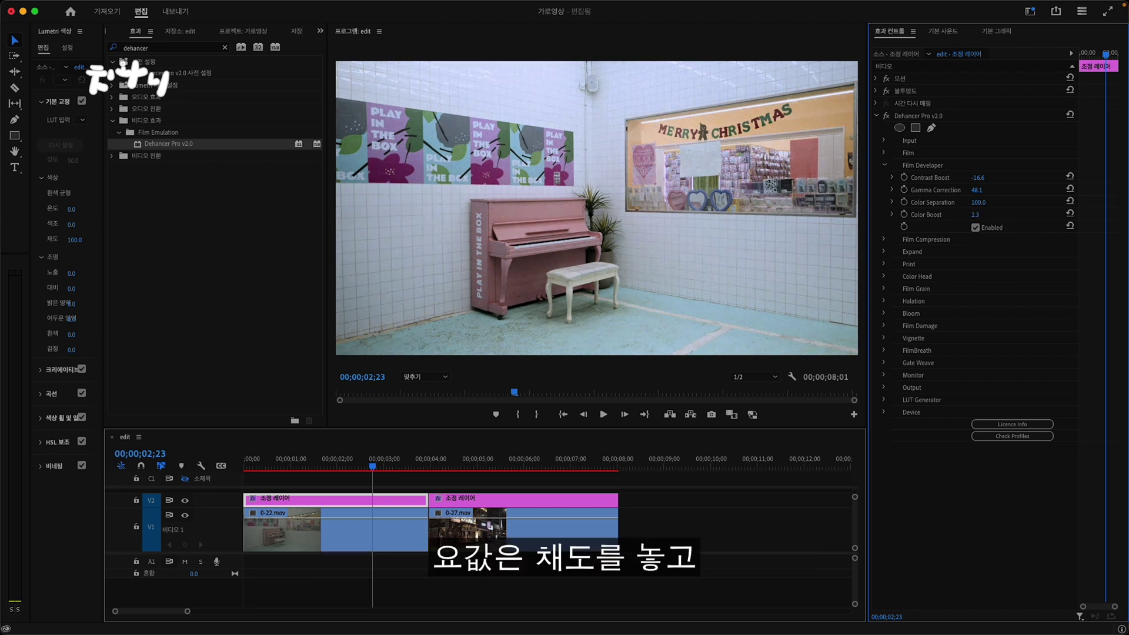
mouse_move(984, 218)
mouse_down()
mouse_move(1008, 218)
mouse_move(953, 215)
mouse_up()
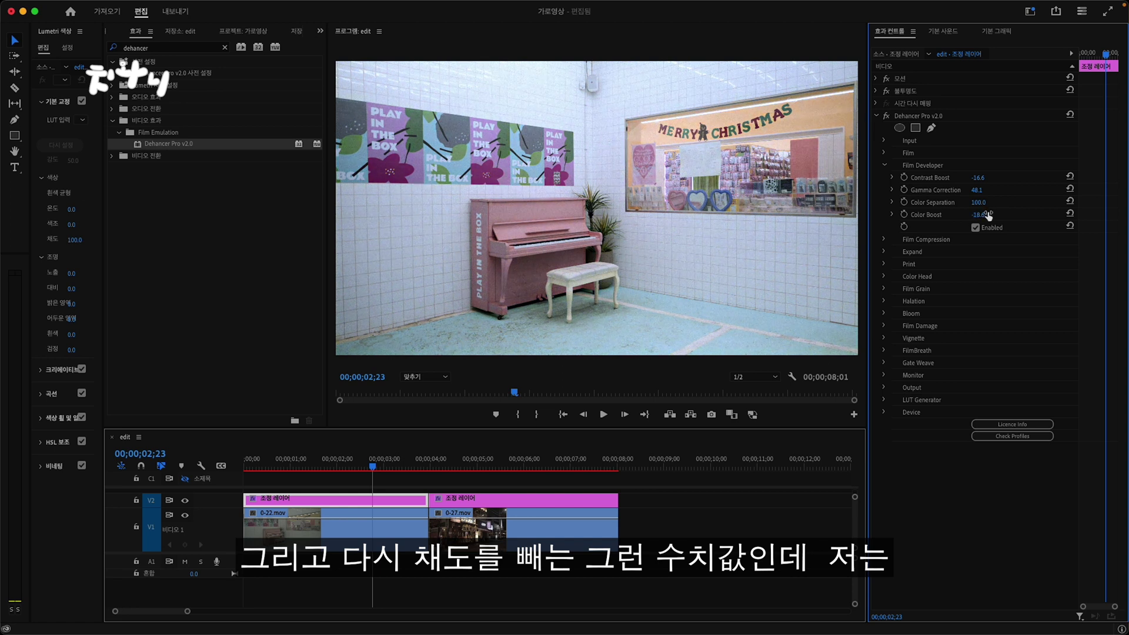
drag(977, 214, 995, 215)
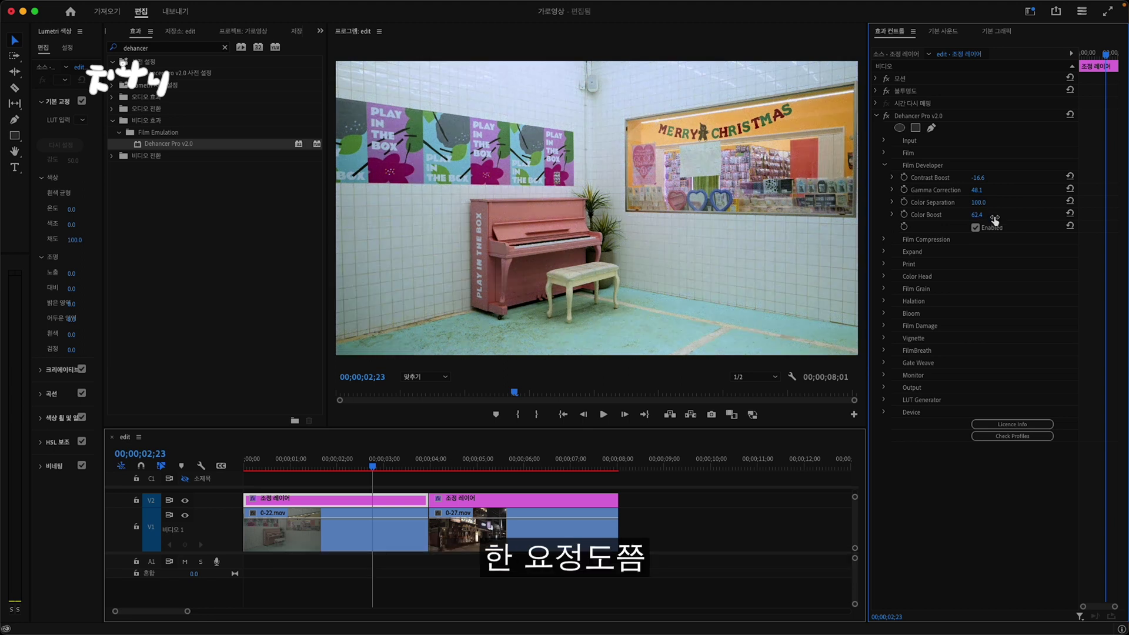
key(Right)
click(886, 167)
- Enable Film Compression and test Impact values, ending at 0 for comparison
click(885, 178)
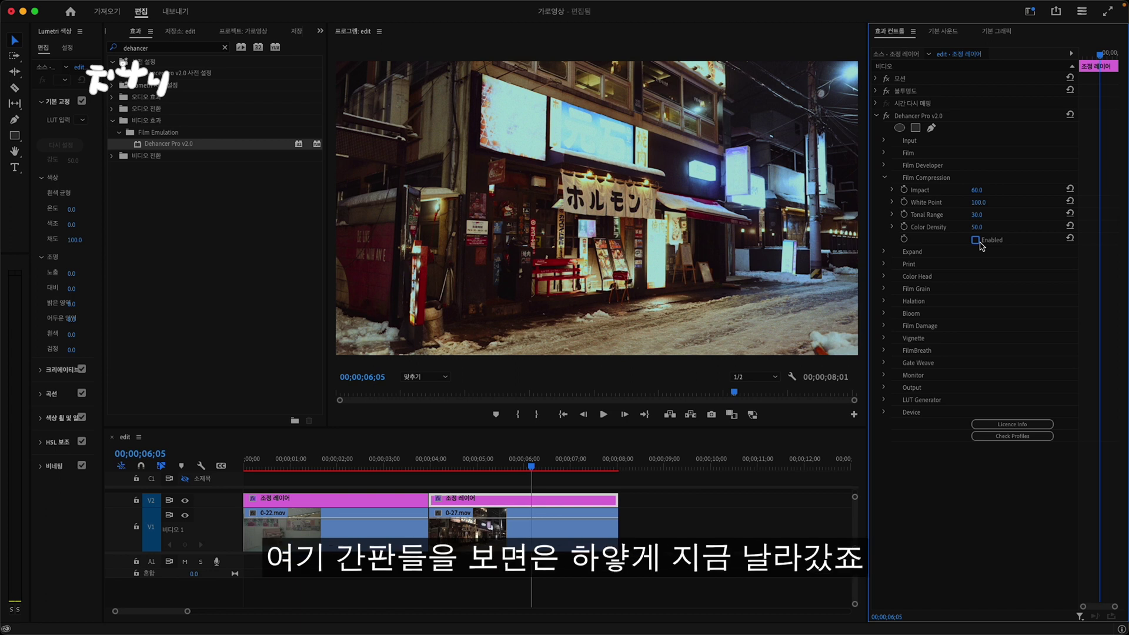
click(979, 242)
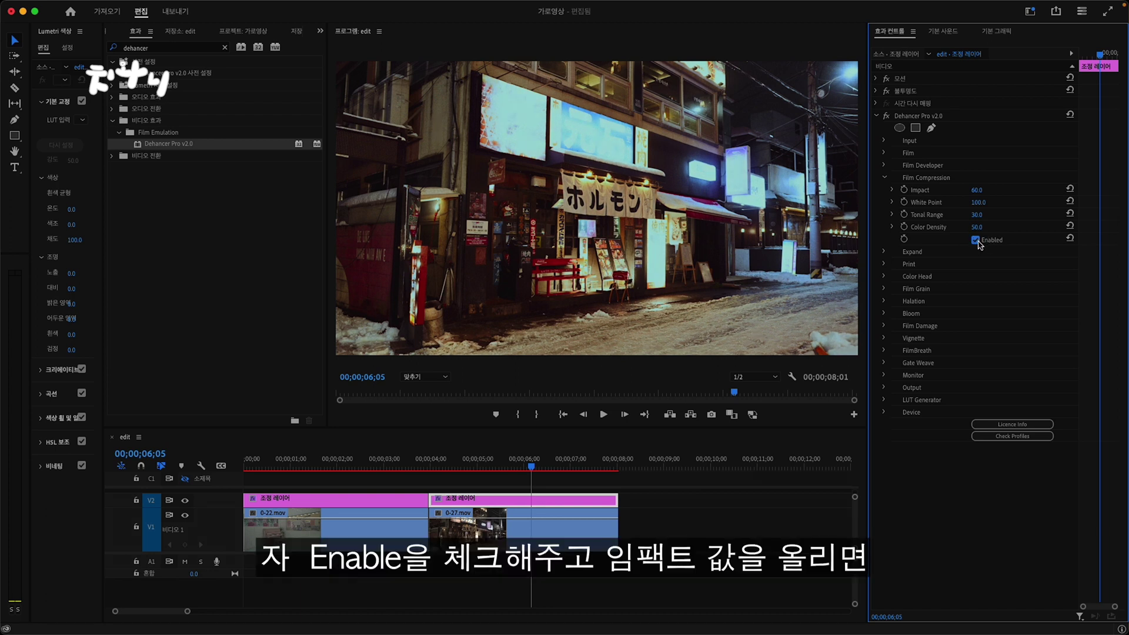
click(979, 191)
drag(977, 190, 984, 190)
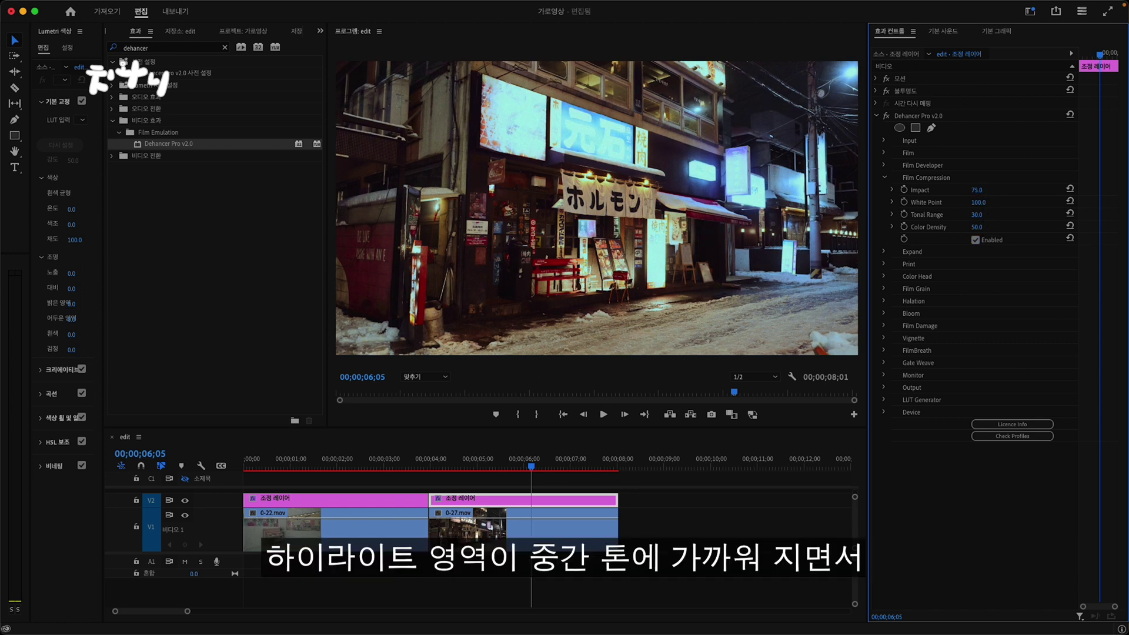
drag(977, 190, 977, 189)
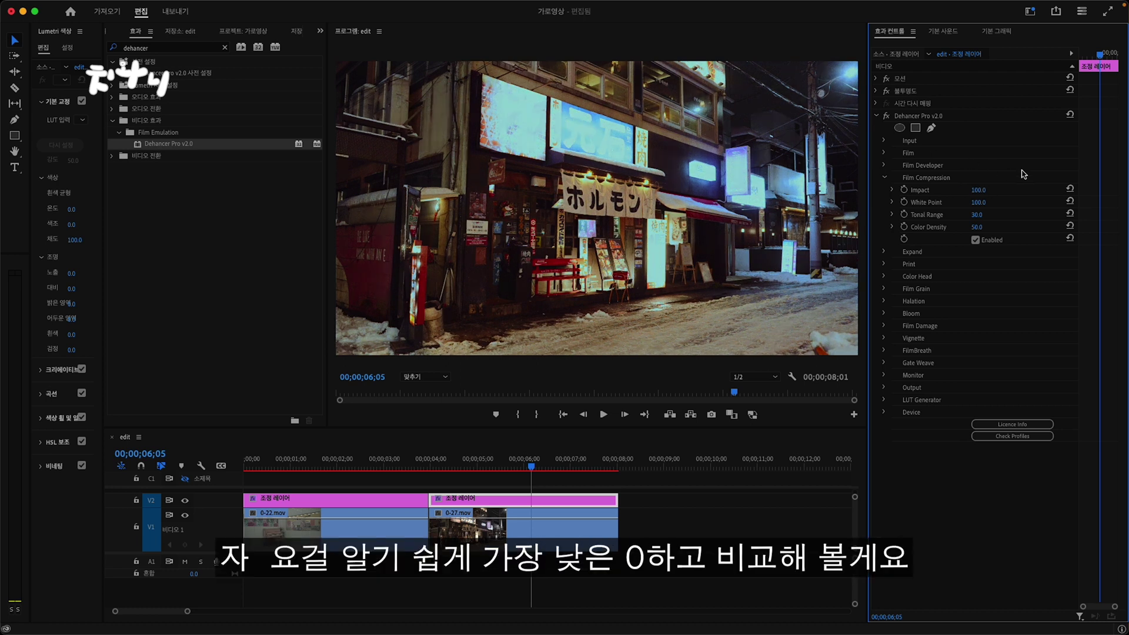
click(983, 190)
text(0)
key(Return)
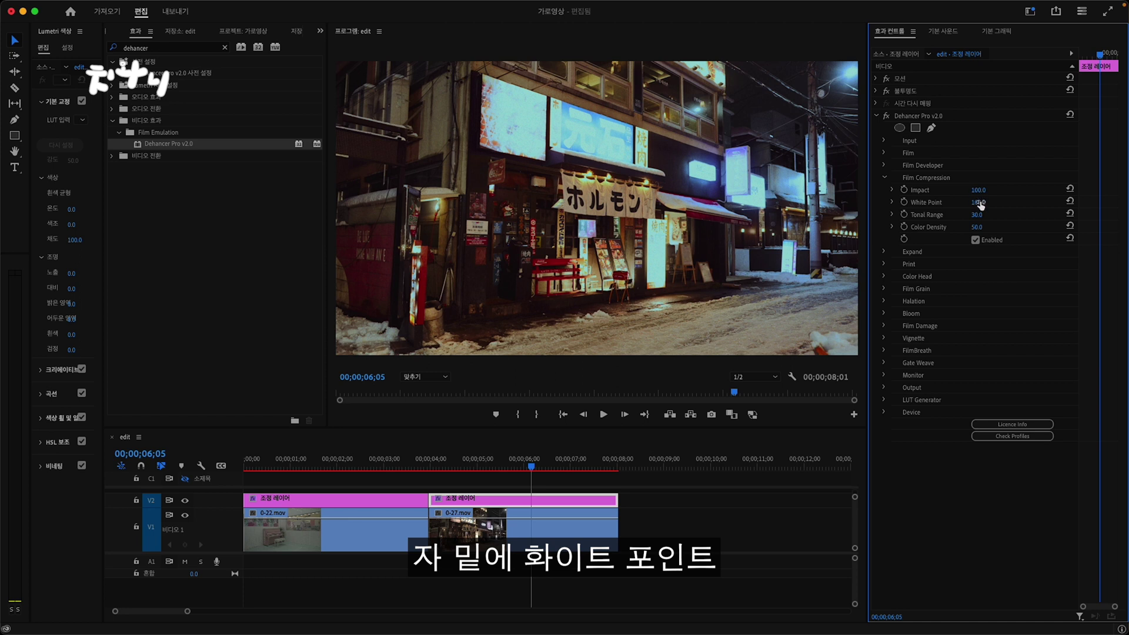
- Test White Point and Tonal Range, set Color Density to 100, then disable Film Compression
drag(980, 204, 985, 204)
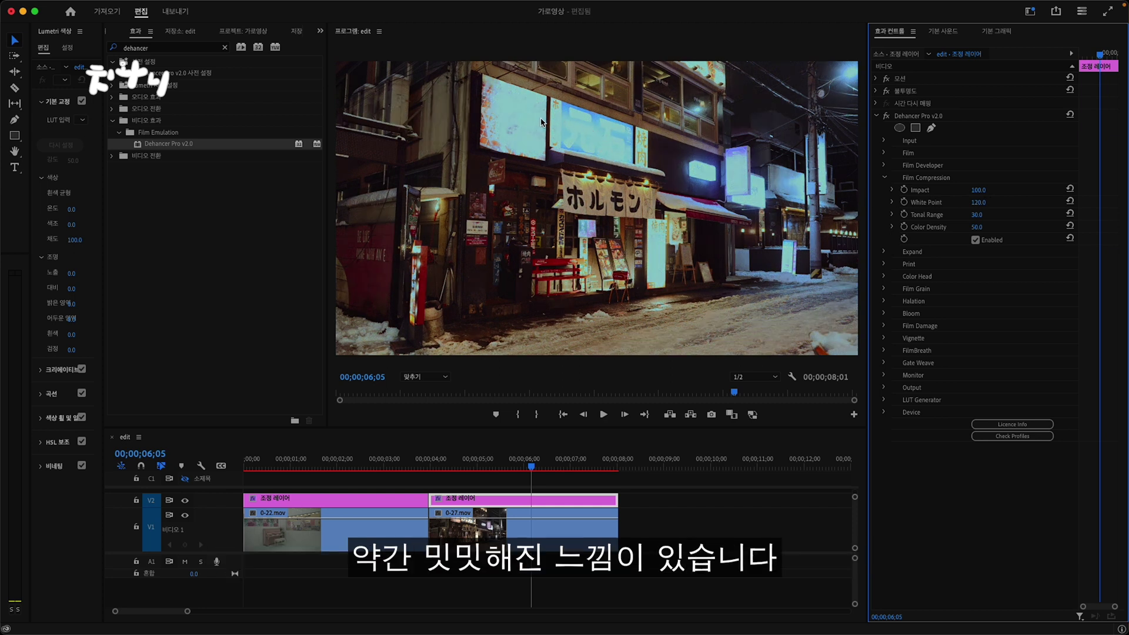
drag(978, 202, 941, 202)
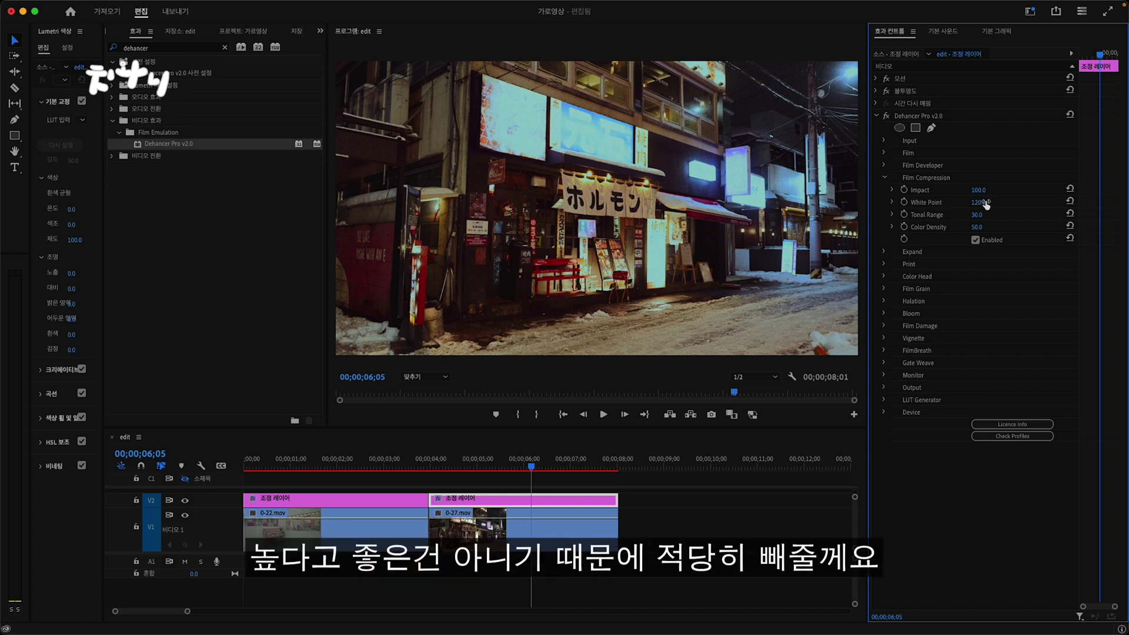
mouse_move(978, 202)
mouse_down()
mouse_move(989, 200)
mouse_move(974, 190)
mouse_up()
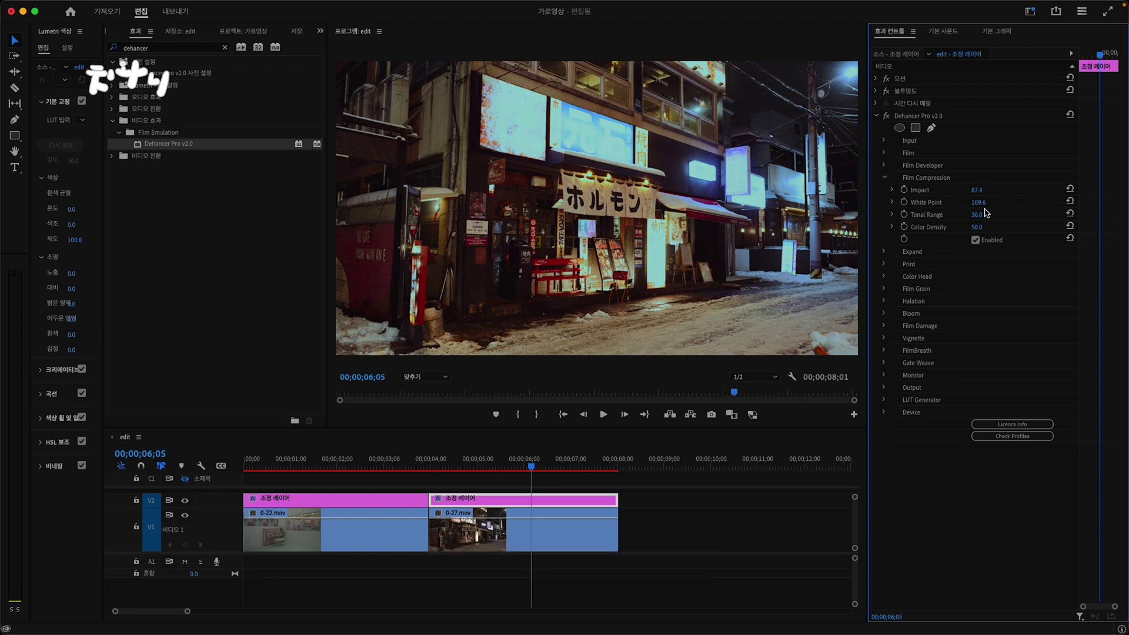
drag(975, 214, 979, 215)
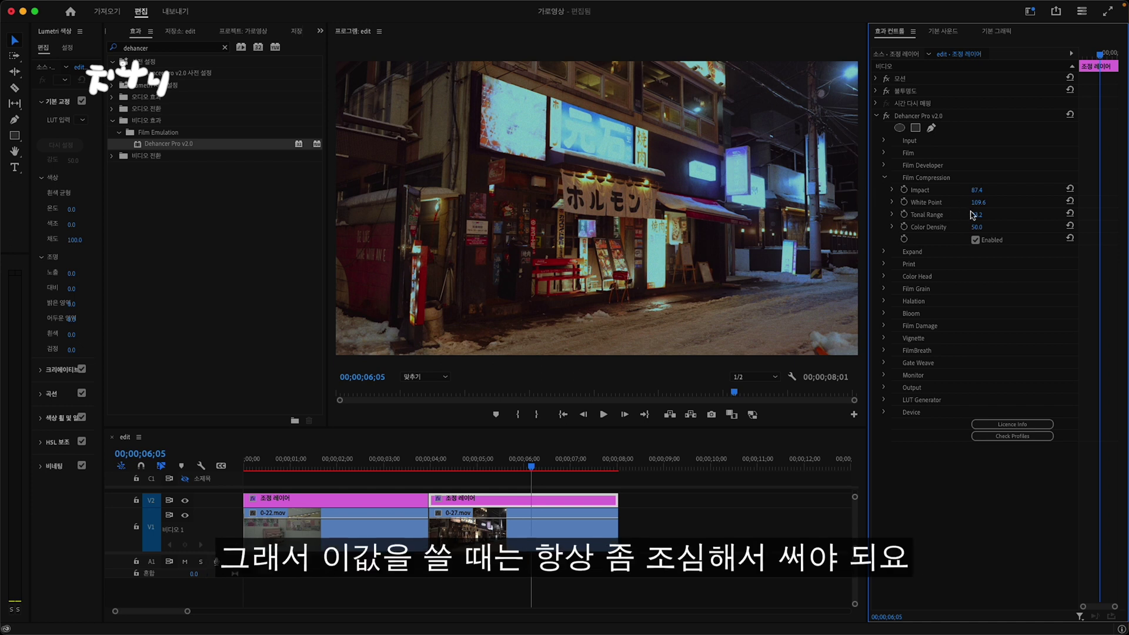
drag(976, 217, 973, 214)
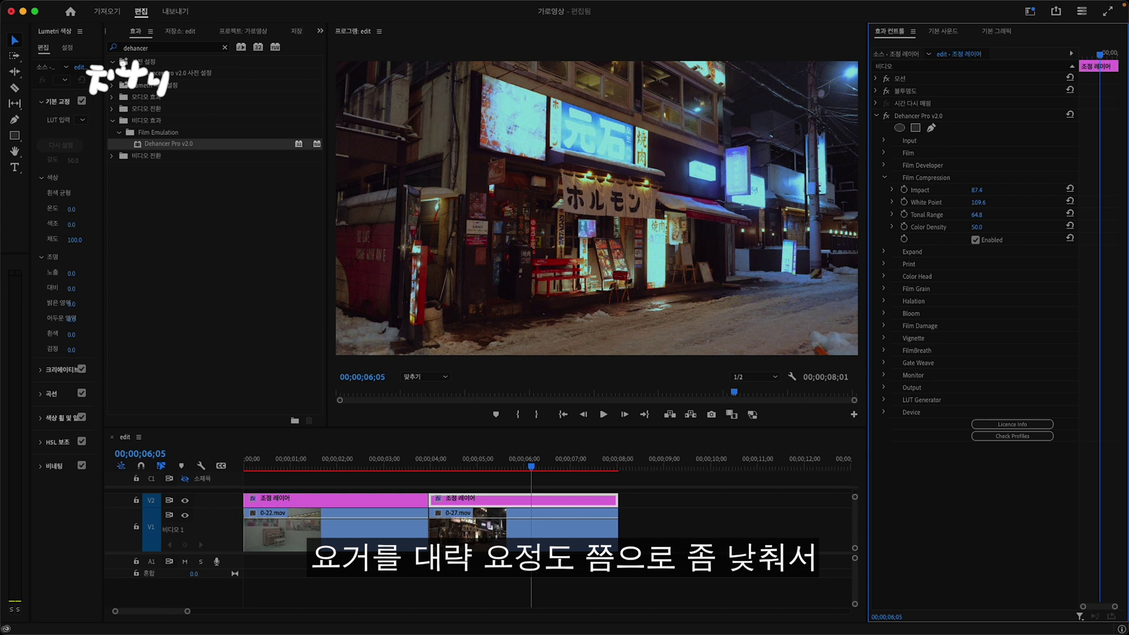
drag(976, 215, 973, 215)
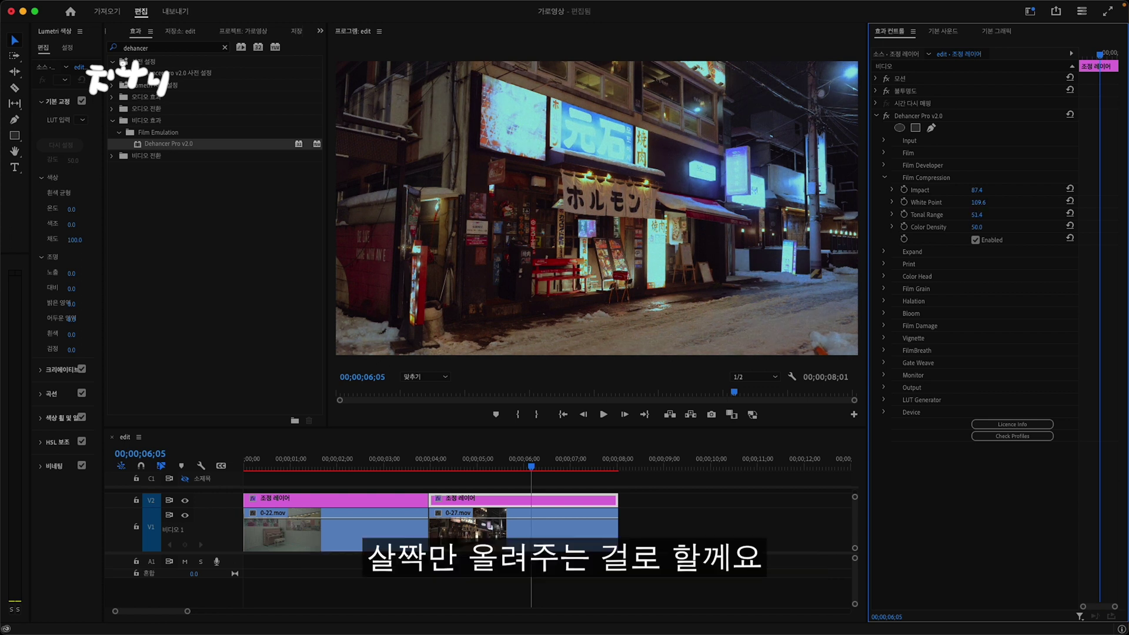
click(976, 227)
text(100)
key(Return)
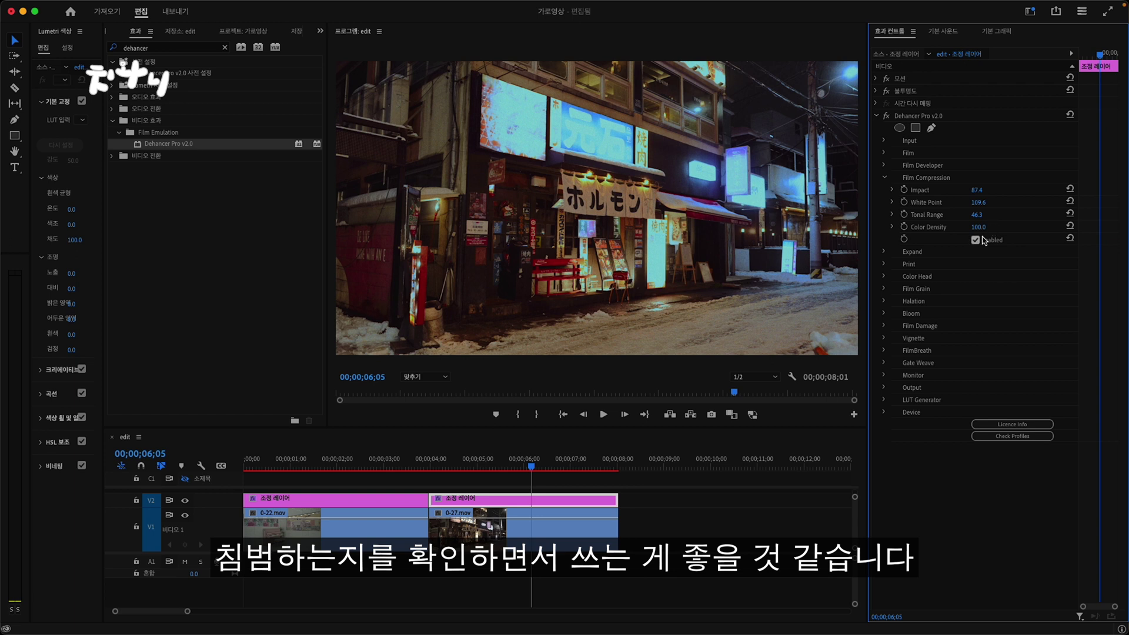
click(976, 240)
- At 02;08 on the piano clip, enable Film Compression with White Point 69.7
click(337, 466)
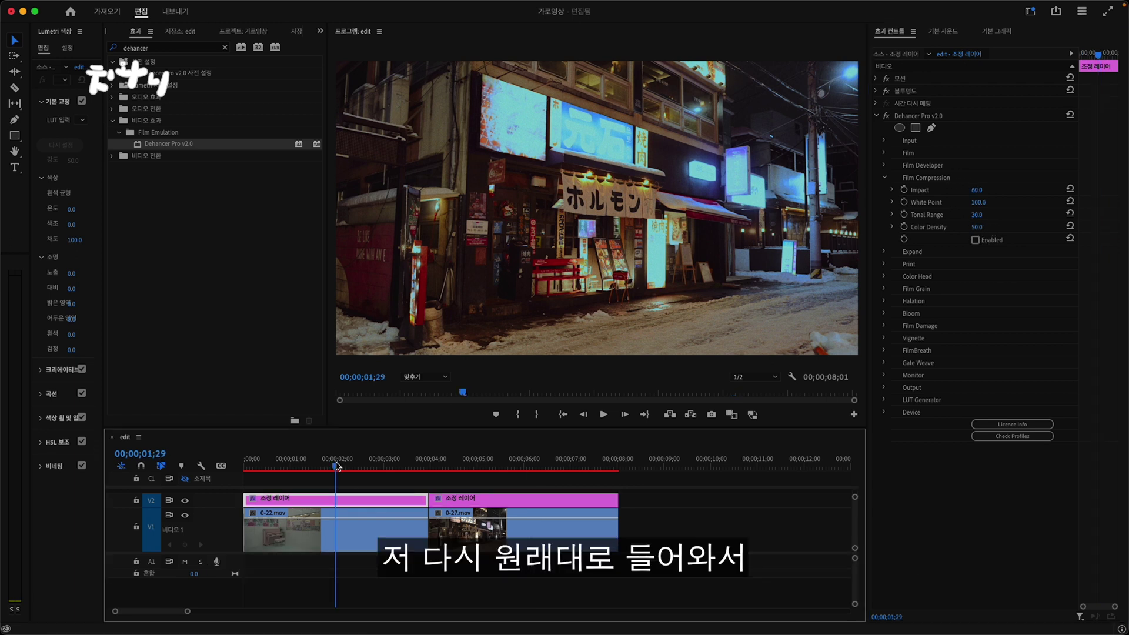
drag(336, 467, 350, 466)
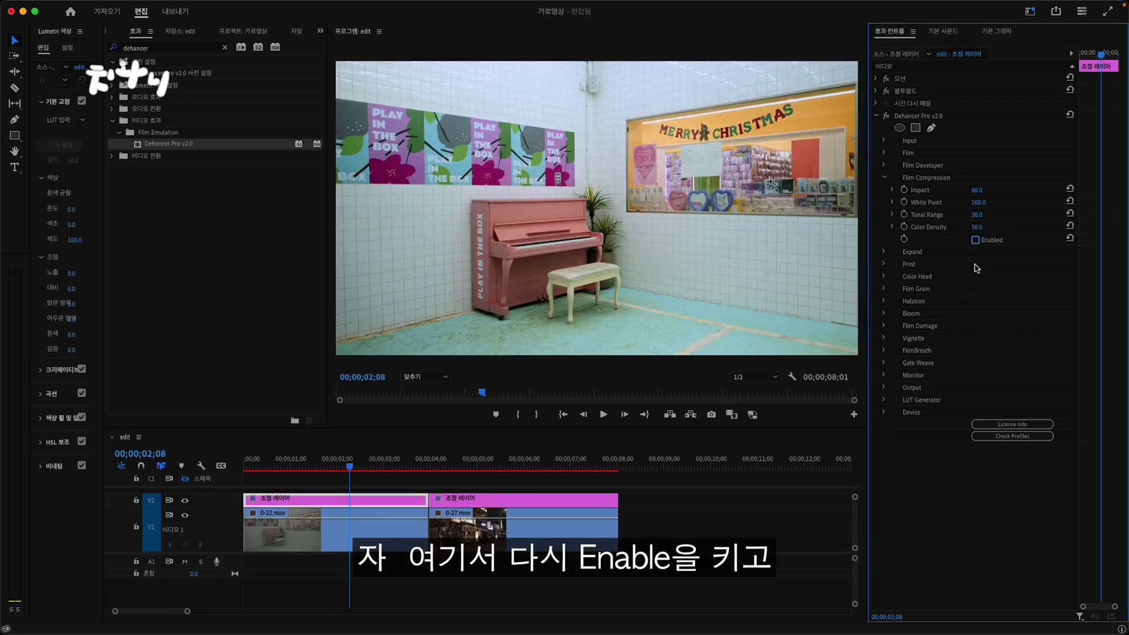
click(975, 241)
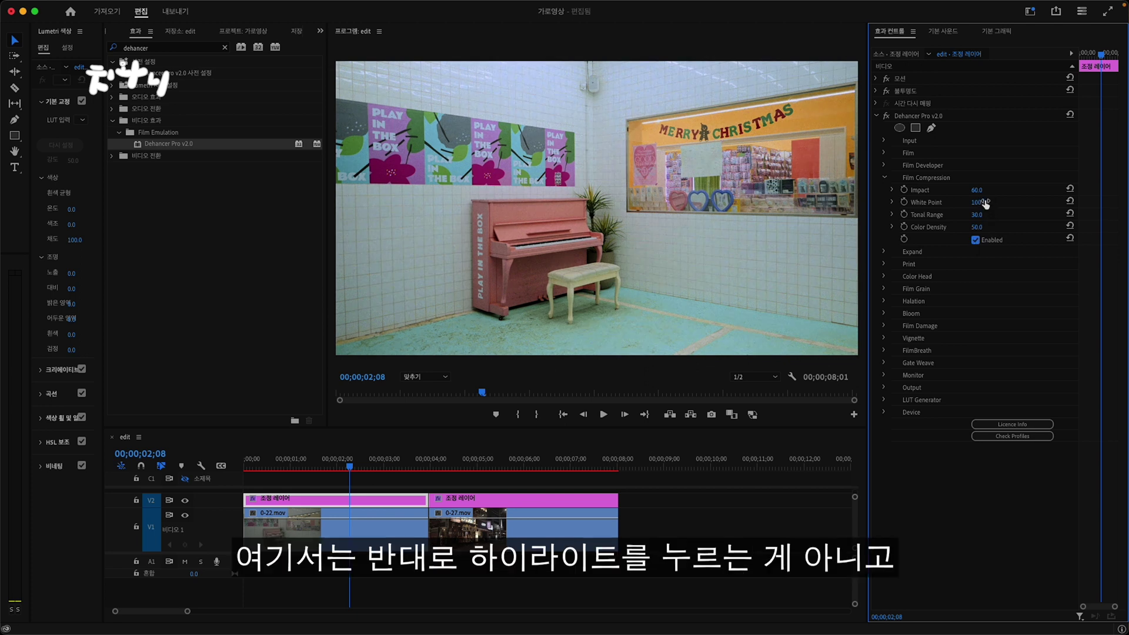
drag(985, 204, 974, 202)
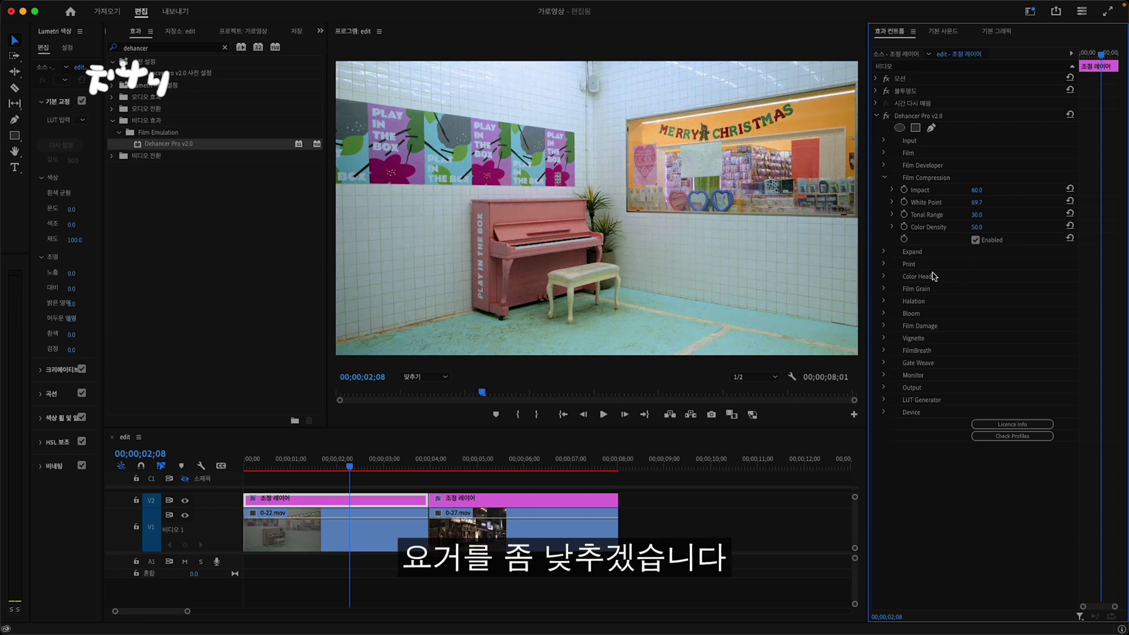
click(884, 177)
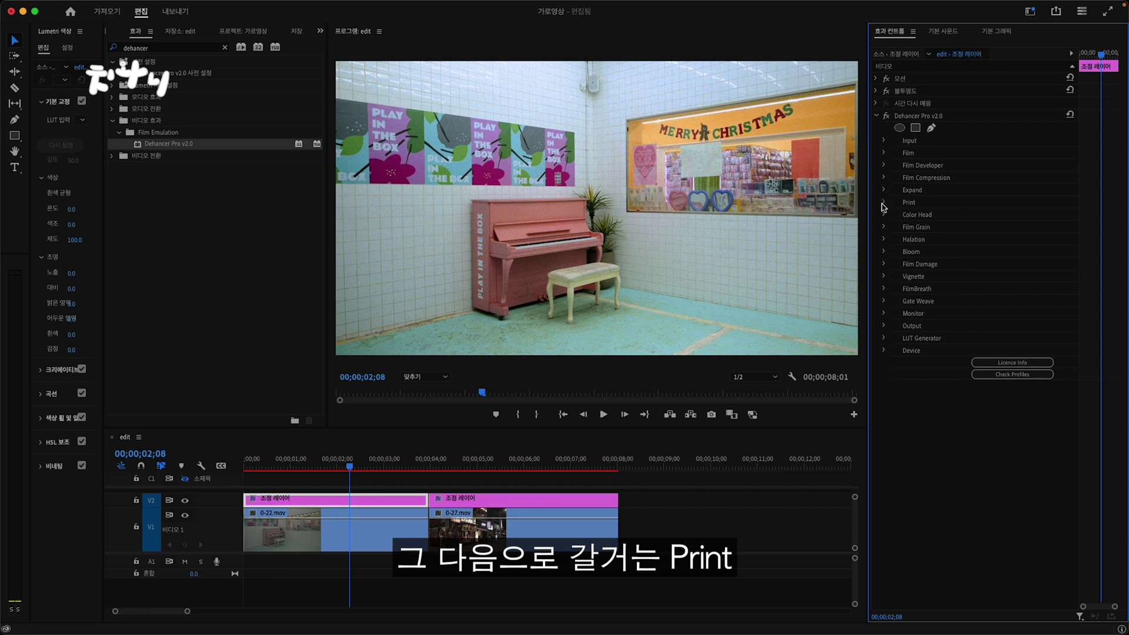
- Try the Kodak 2383 Print Film profile, raising Target White and Tonal Contrast
click(884, 202)
click(1032, 215)
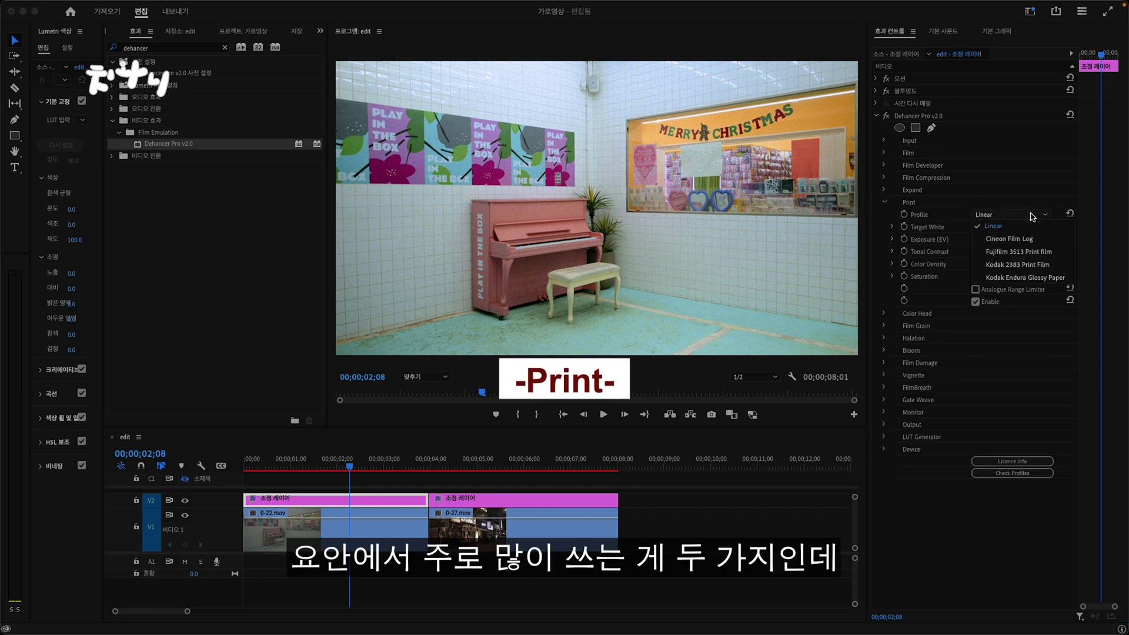
click(1033, 270)
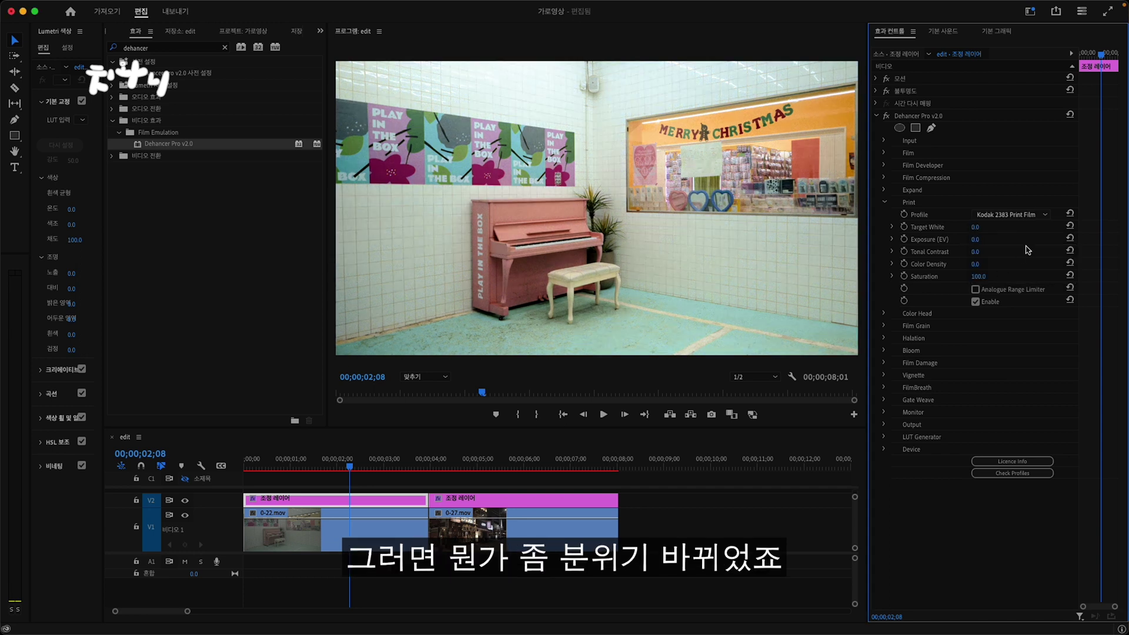
mouse_move(976, 227)
mouse_down()
mouse_move(985, 227)
mouse_move(976, 239)
mouse_up()
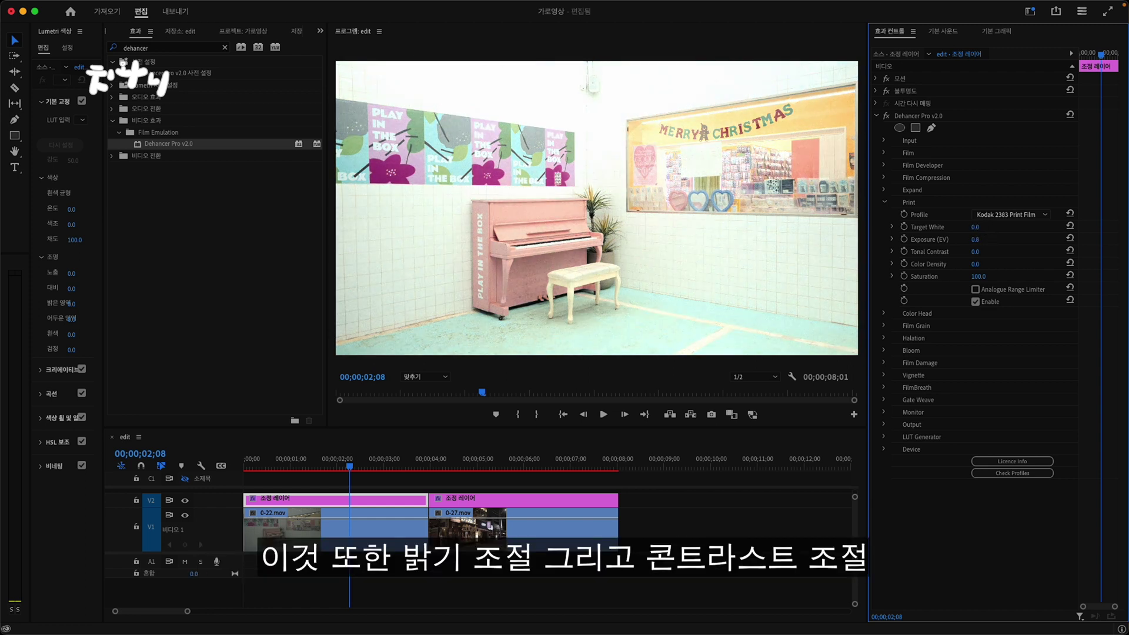
mouse_move(975, 252)
mouse_down()
mouse_move(991, 252)
mouse_move(976, 251)
mouse_up()
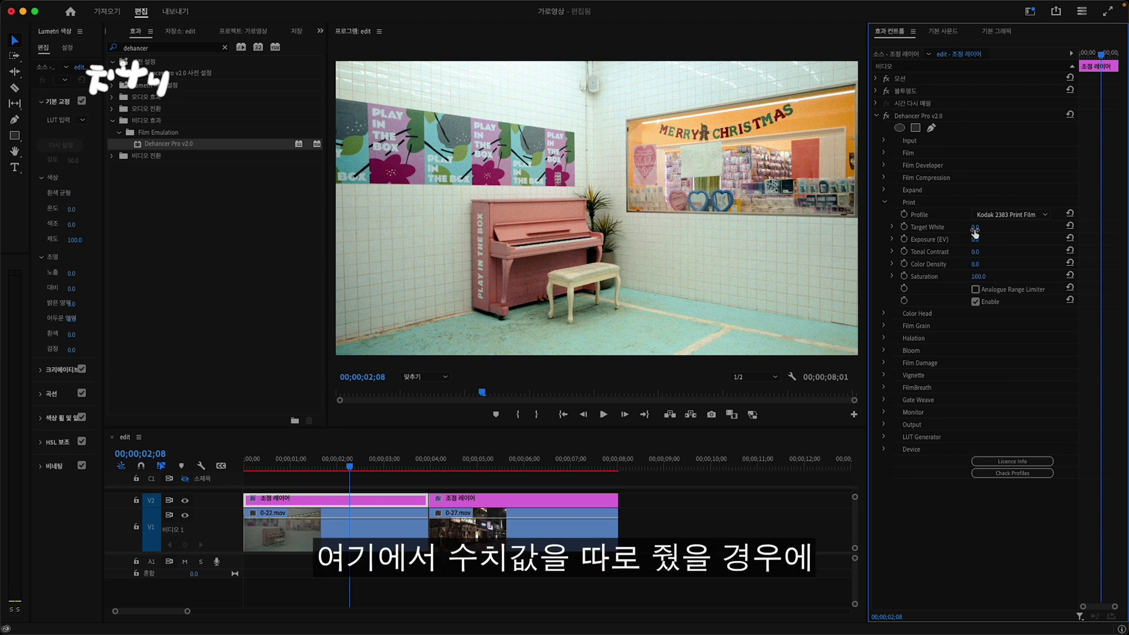
- Compare the Print stage off and on, switch to Fujifilm 3513 Print film, and show Color Head
click(975, 302)
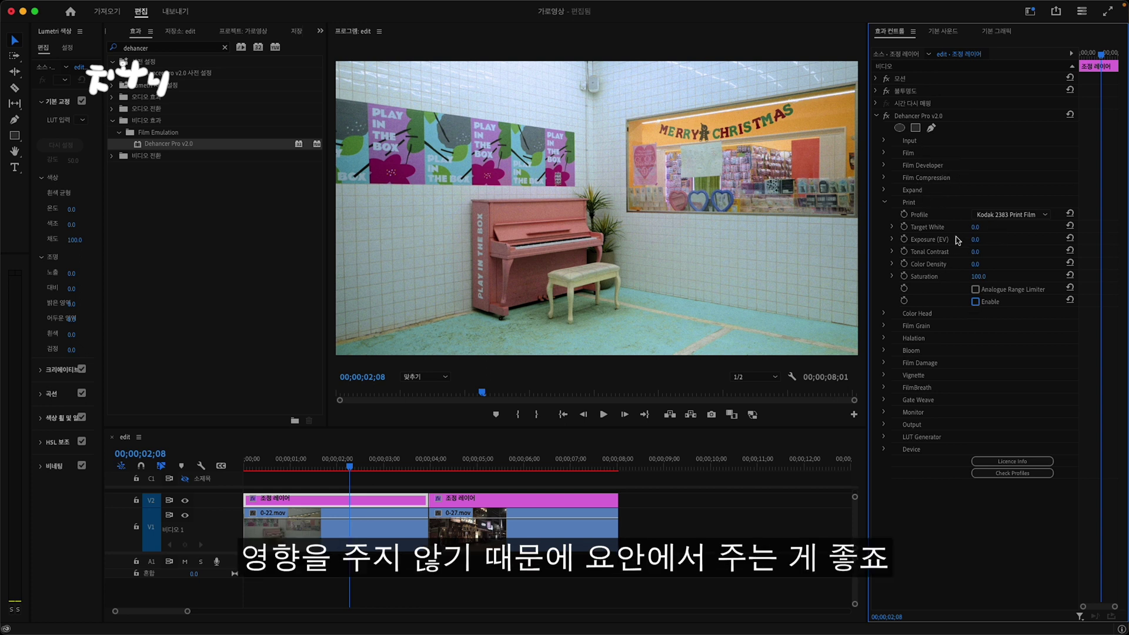
click(975, 301)
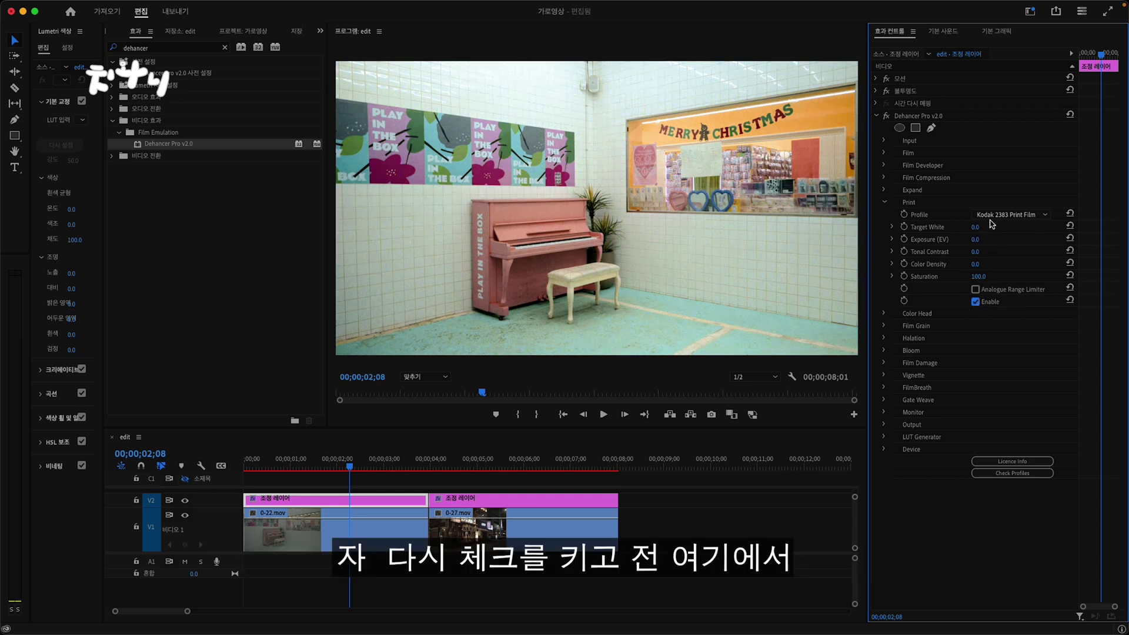
click(999, 215)
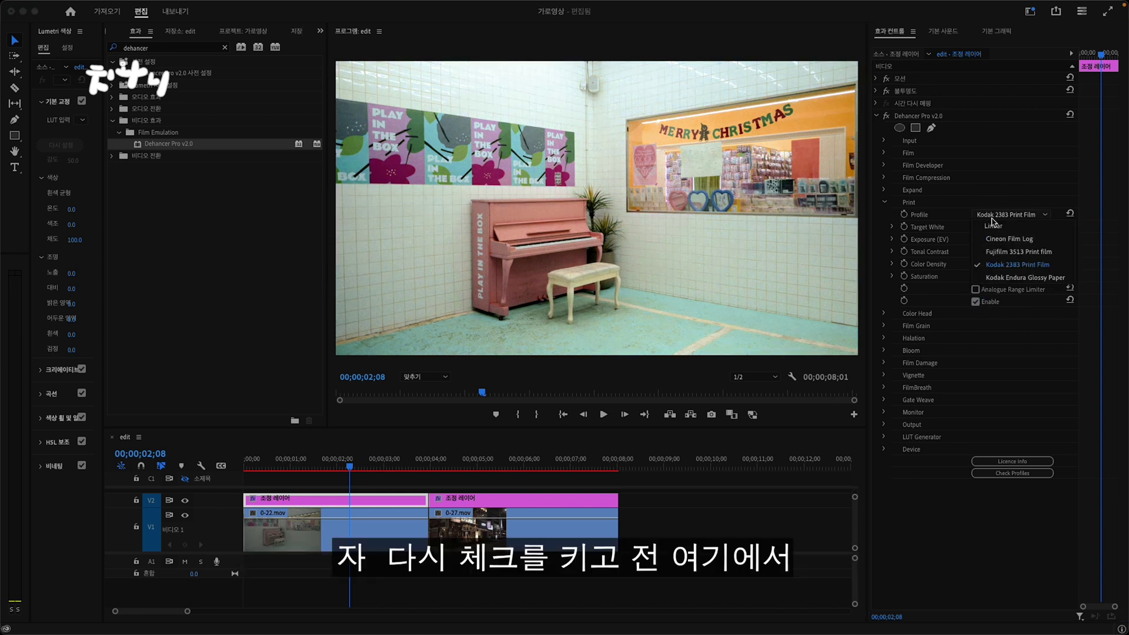
click(1022, 253)
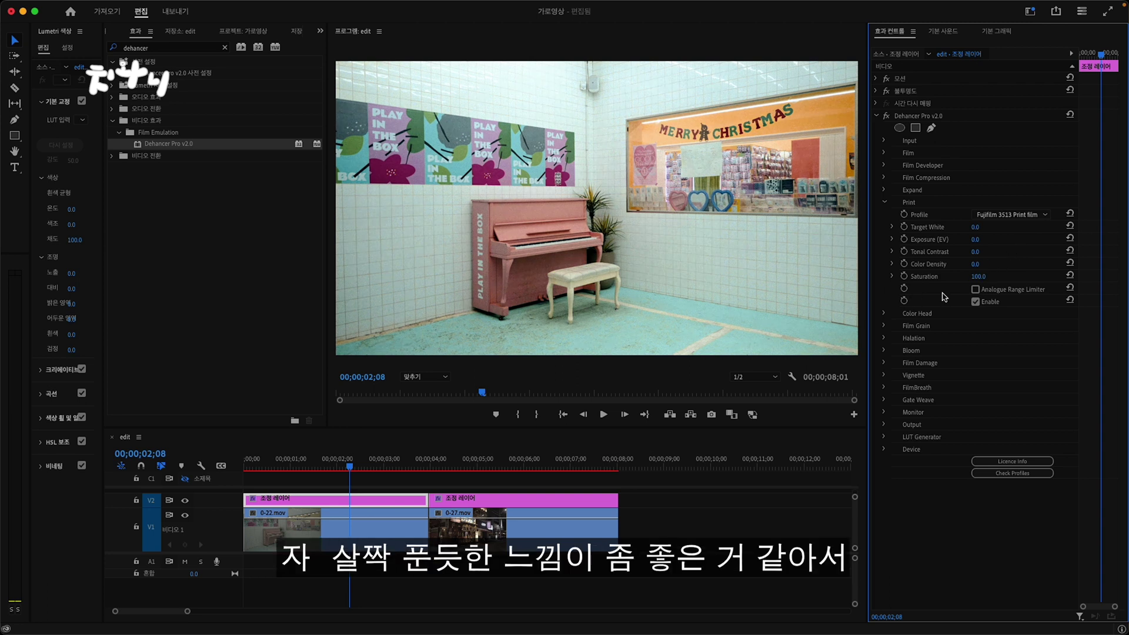
click(909, 202)
click(918, 215)
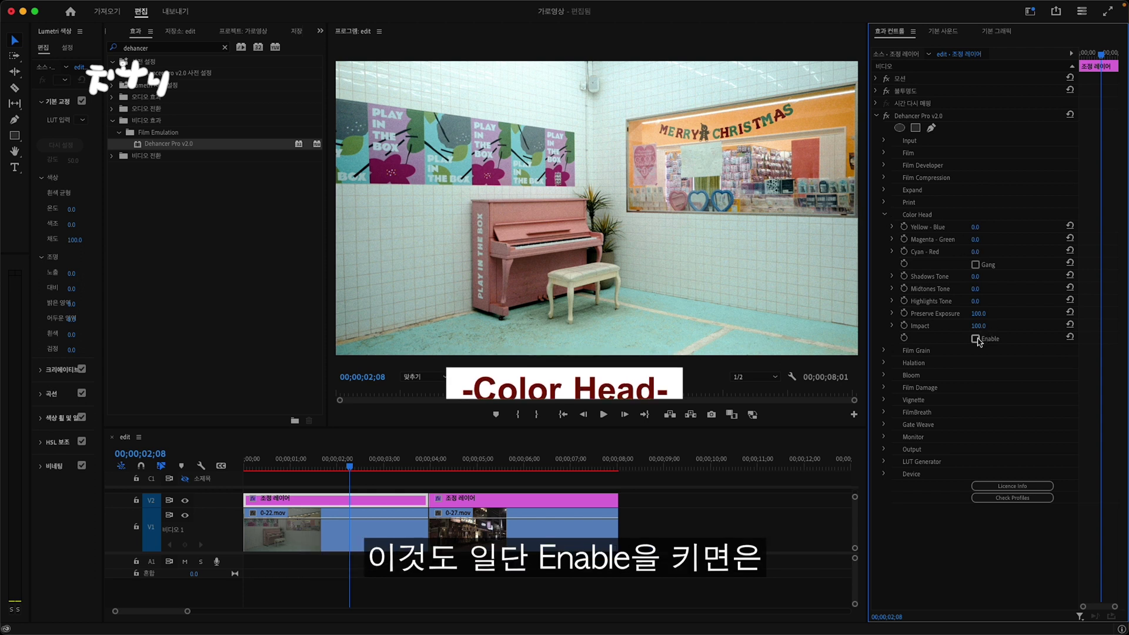
click(975, 339)
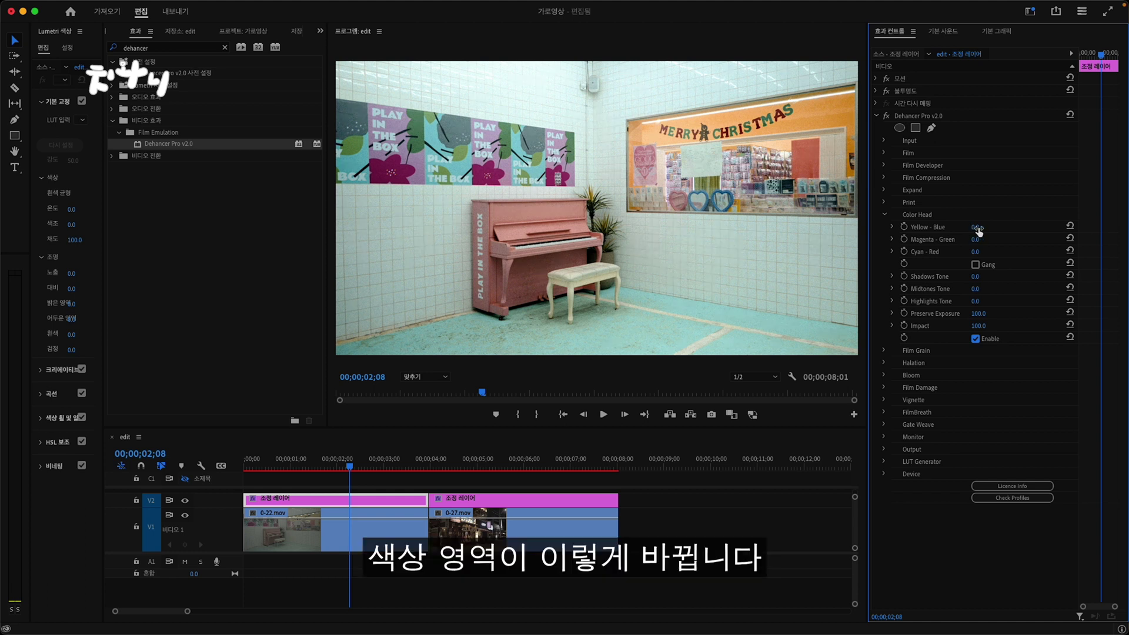
drag(974, 227, 993, 239)
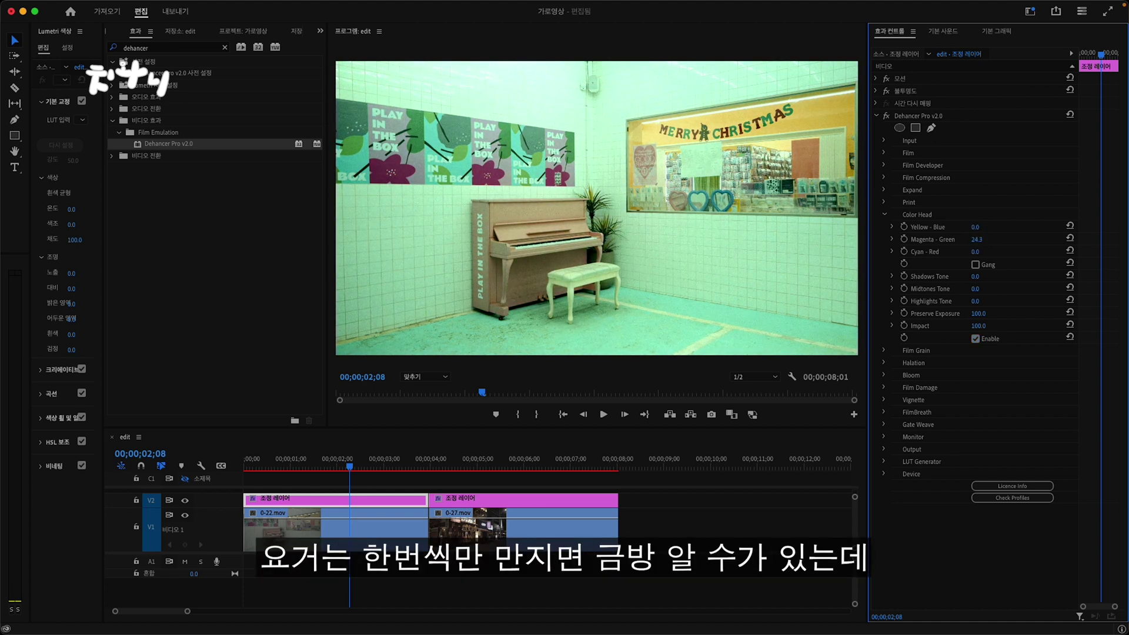
key(super+z)
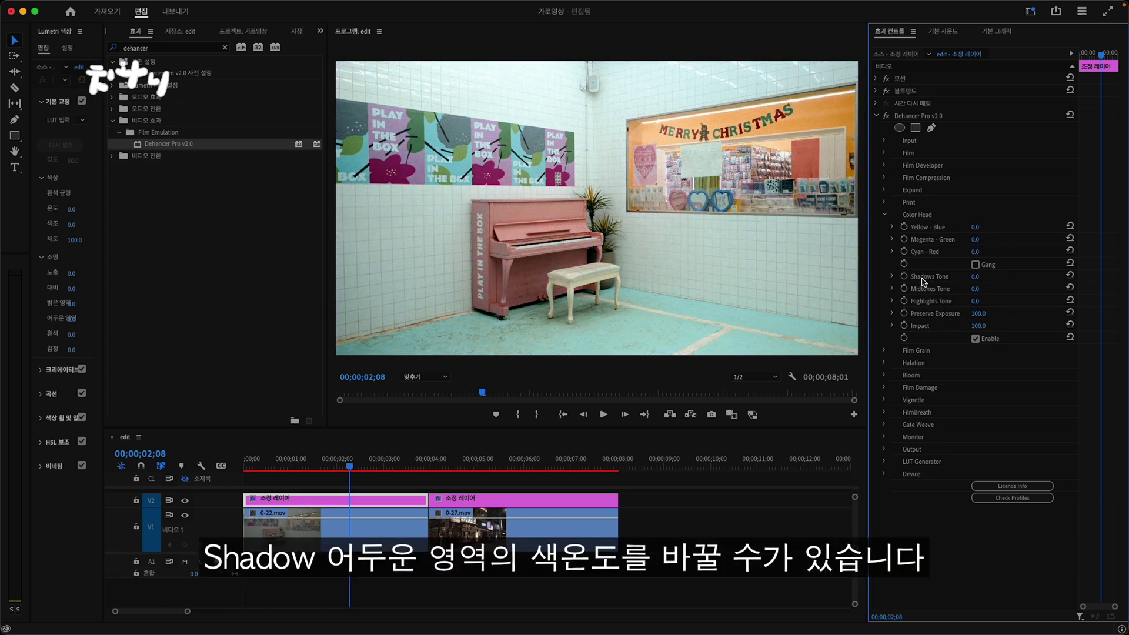
drag(976, 278, 982, 278)
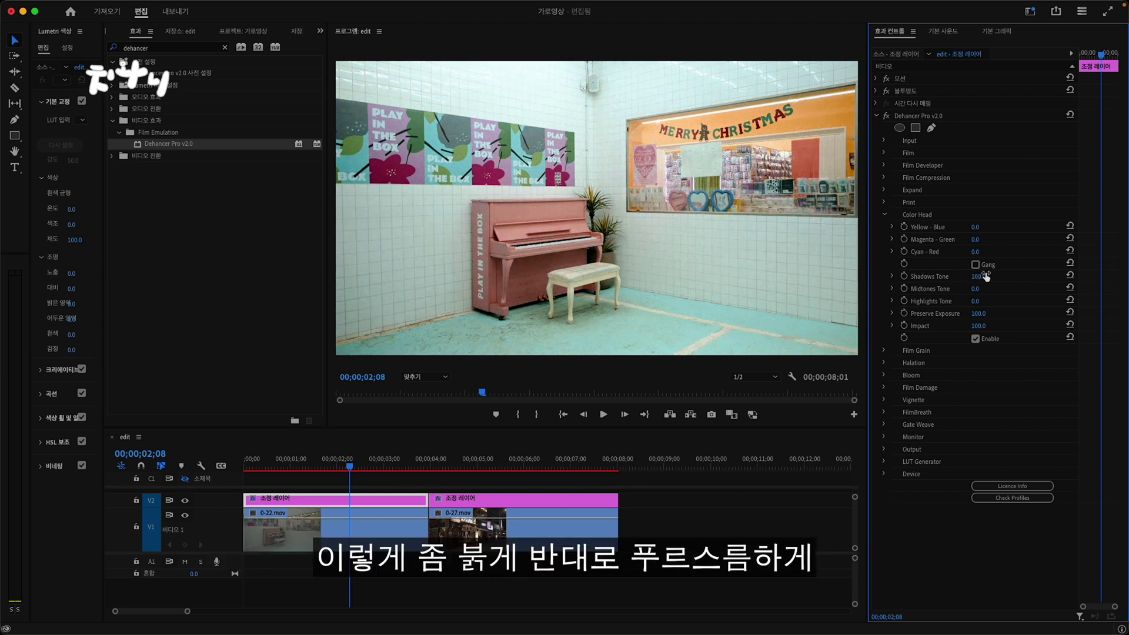
mouse_move(984, 277)
mouse_down()
mouse_move(961, 277)
mouse_move(991, 276)
mouse_up()
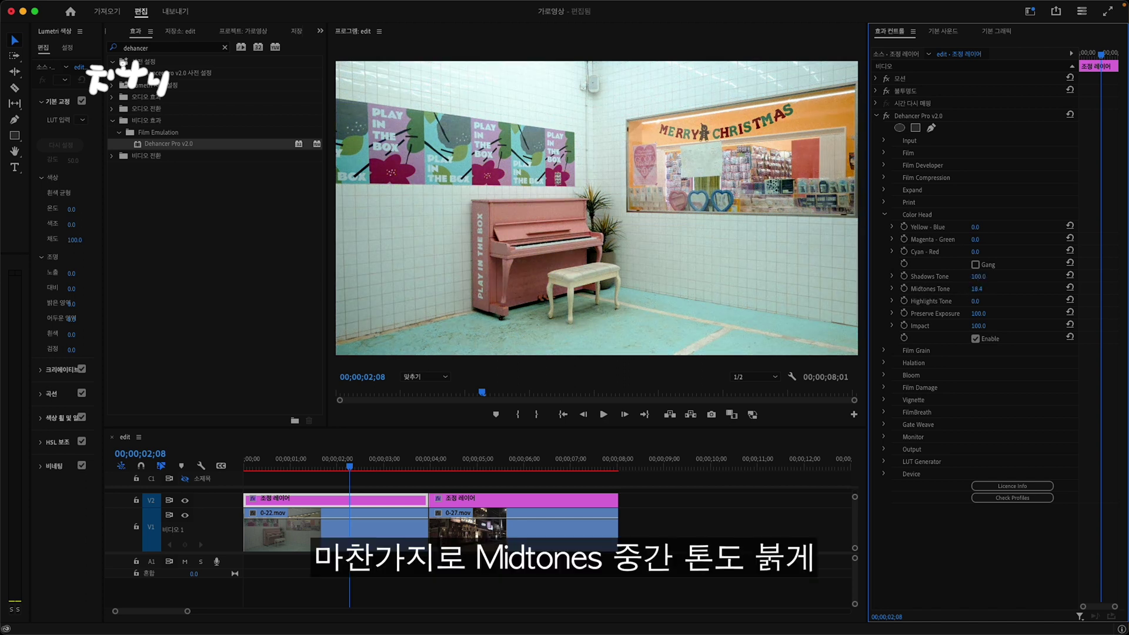
mouse_move(976, 288)
mouse_down()
mouse_move(999, 288)
mouse_move(953, 290)
mouse_move(923, 310)
mouse_up()
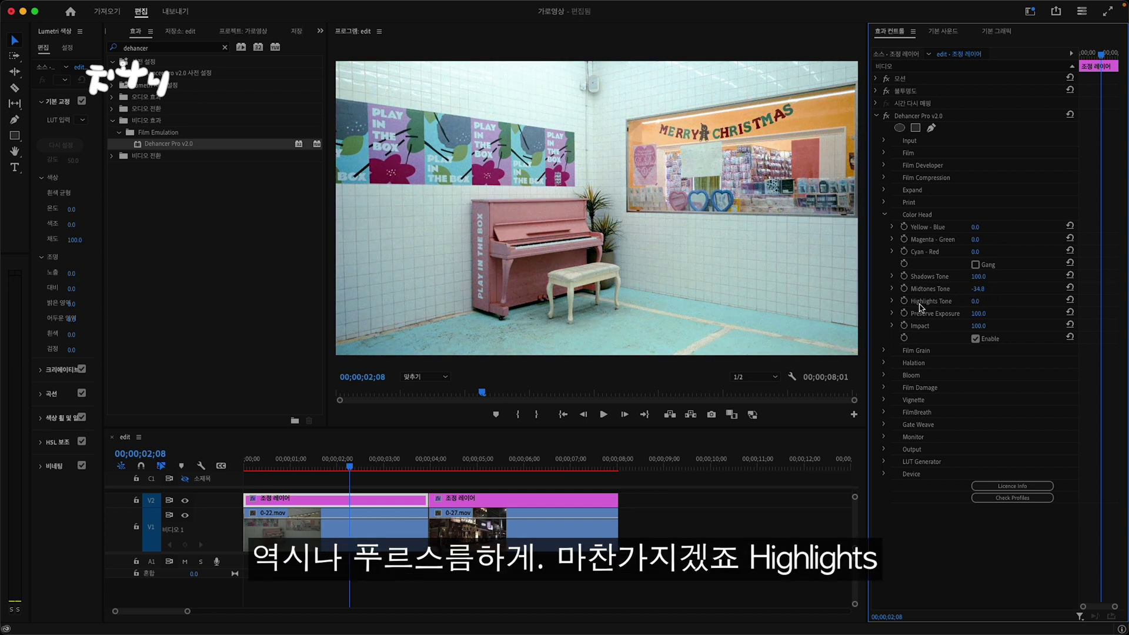
click(1070, 274)
click(1070, 287)
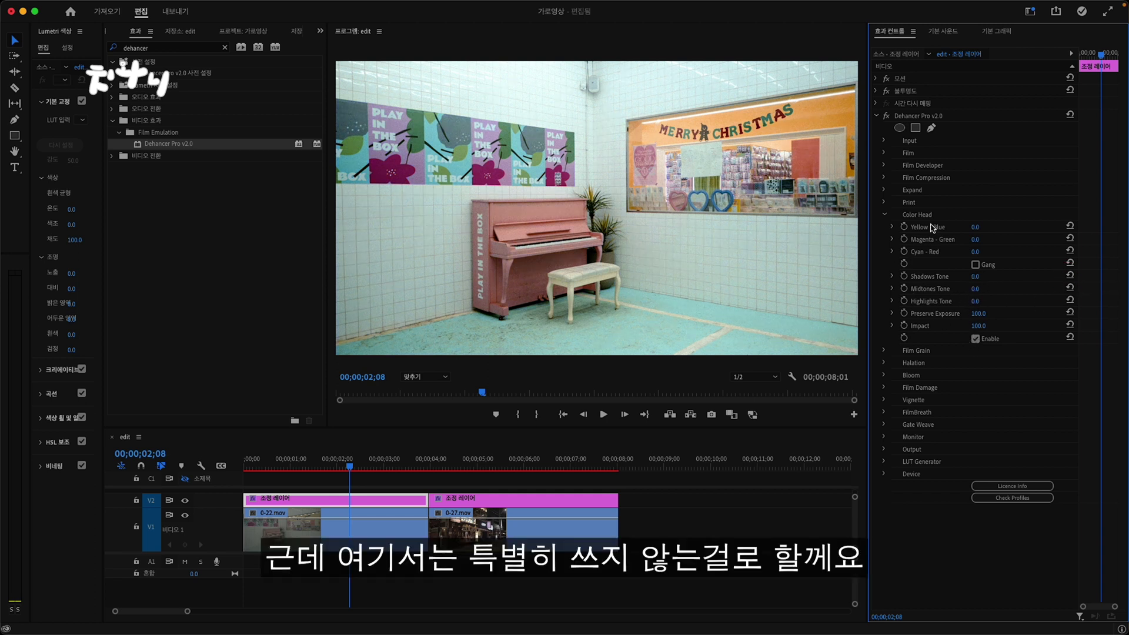
click(975, 338)
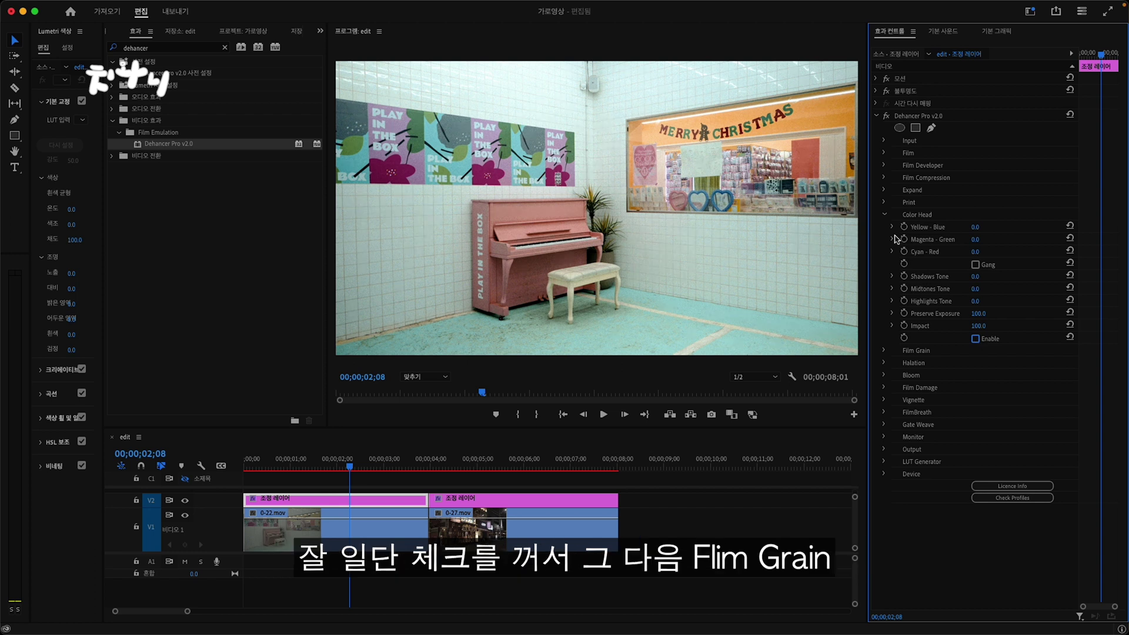
- Expand Film Grain and preview the 8 mm ISO 500 and 65 mm ISO 50 grain profiles
click(883, 214)
click(883, 226)
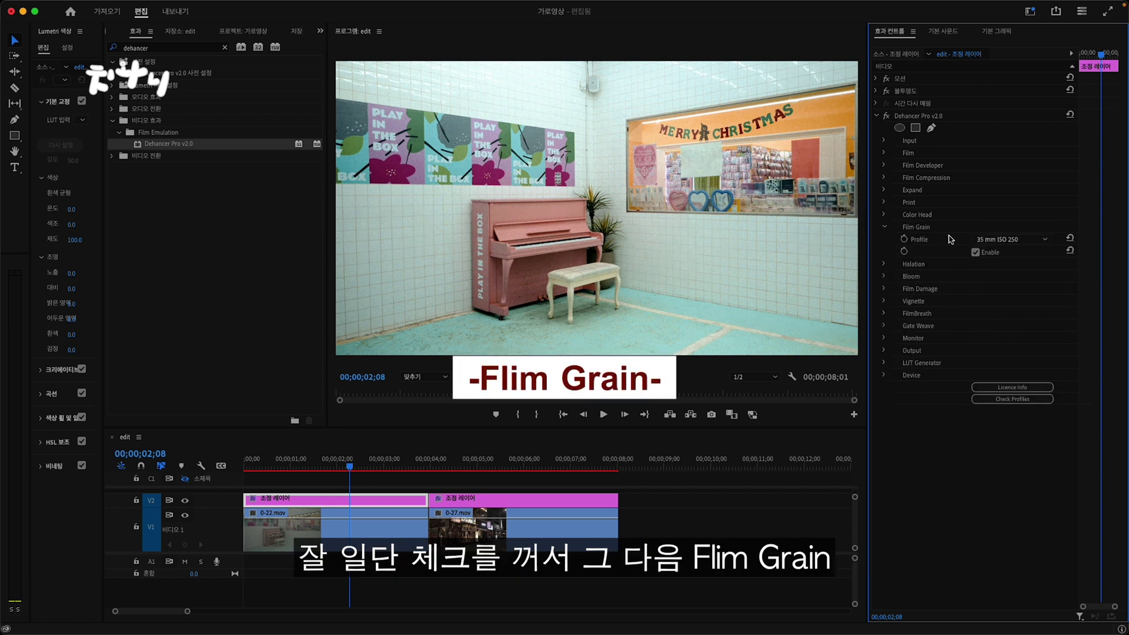
click(1013, 240)
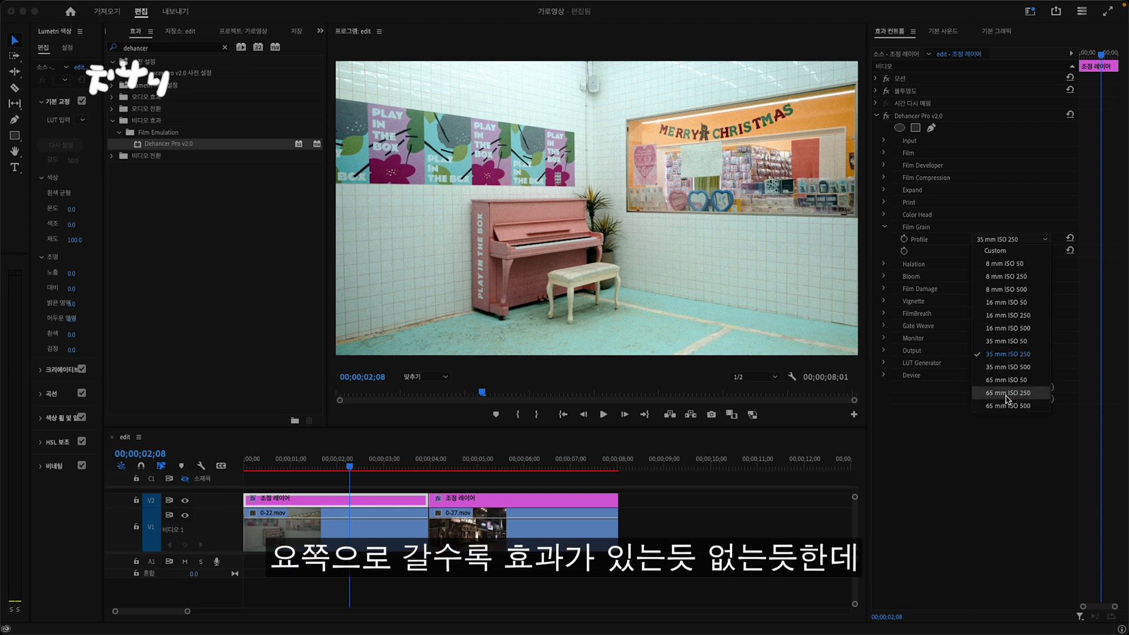
click(1003, 289)
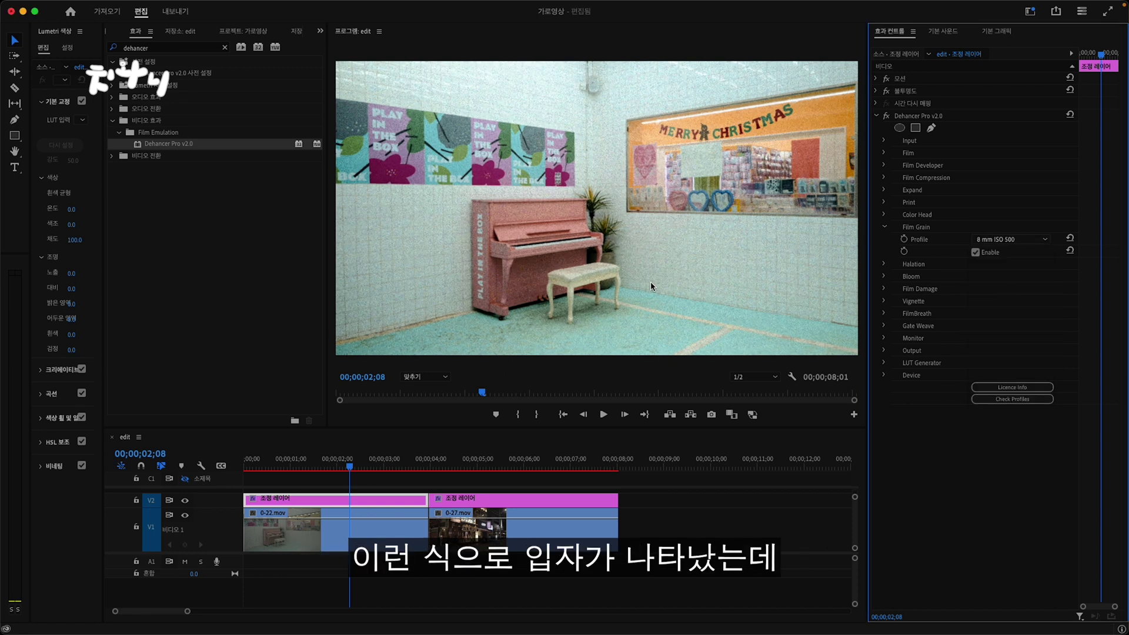
click(1005, 239)
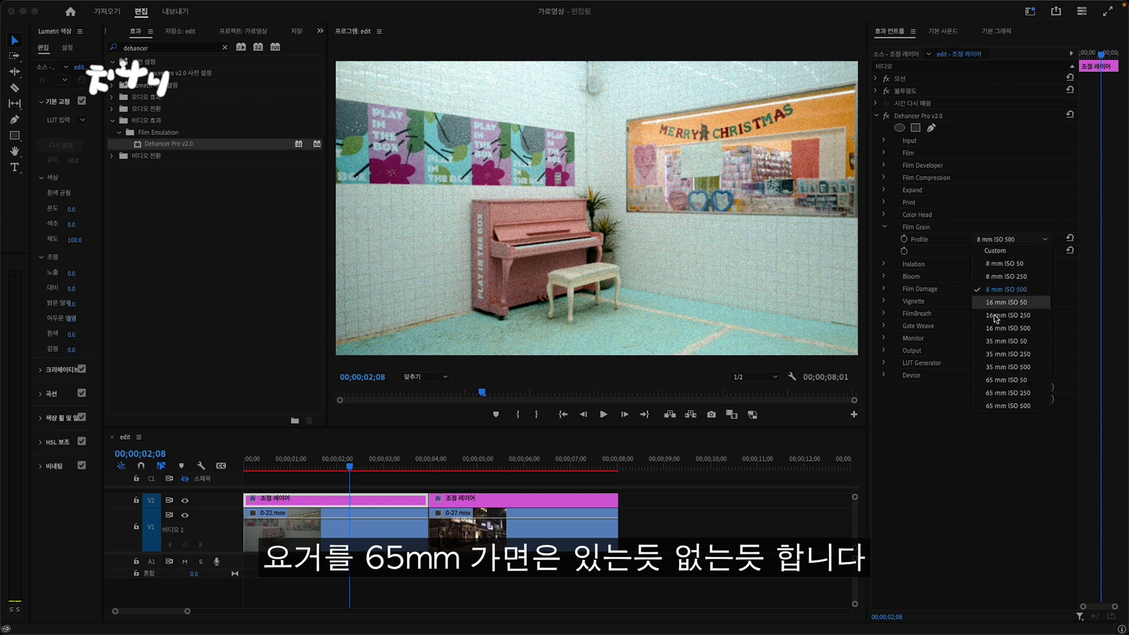
click(1001, 380)
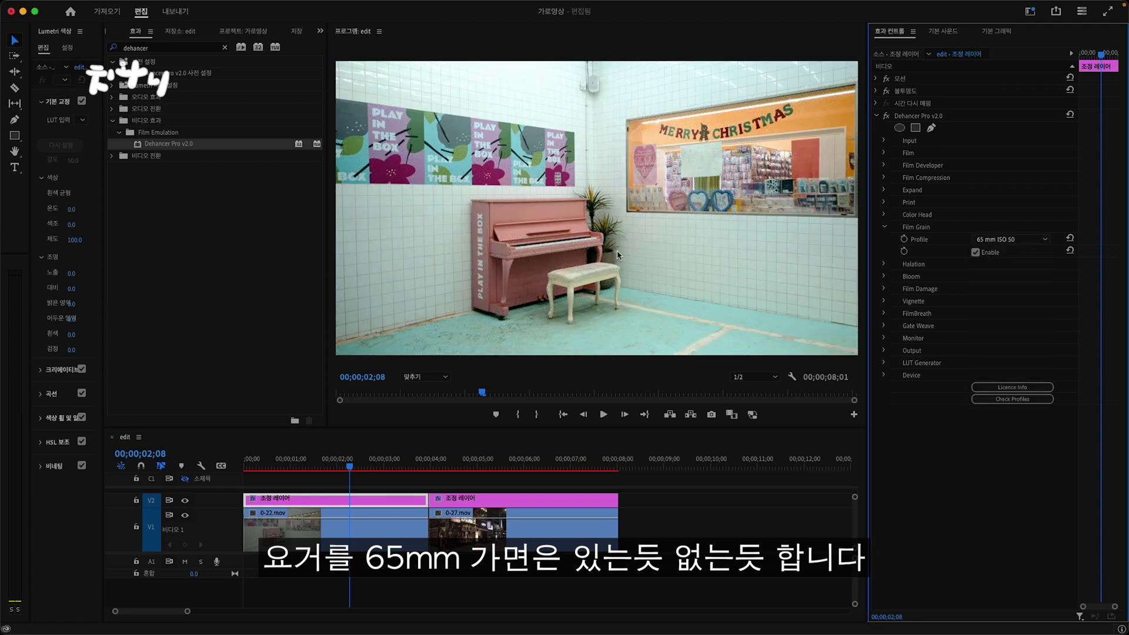
- Compare 8 mm ISO 50 and 8 mm ISO 500, then settle on 35 mm ISO 500 grain
click(1014, 240)
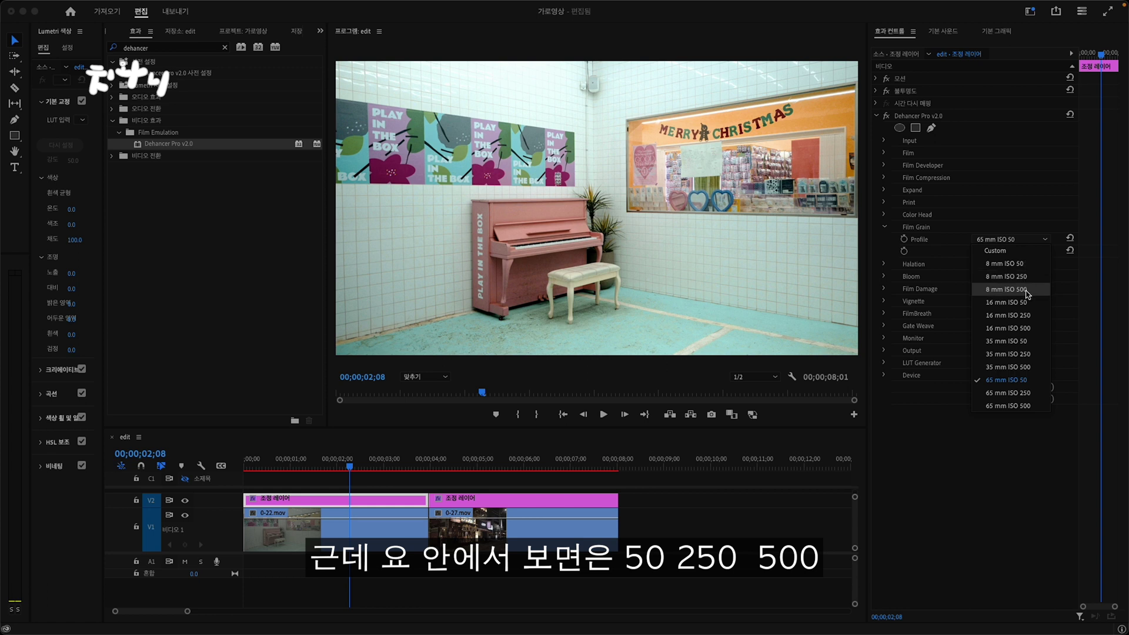
click(1023, 266)
click(997, 244)
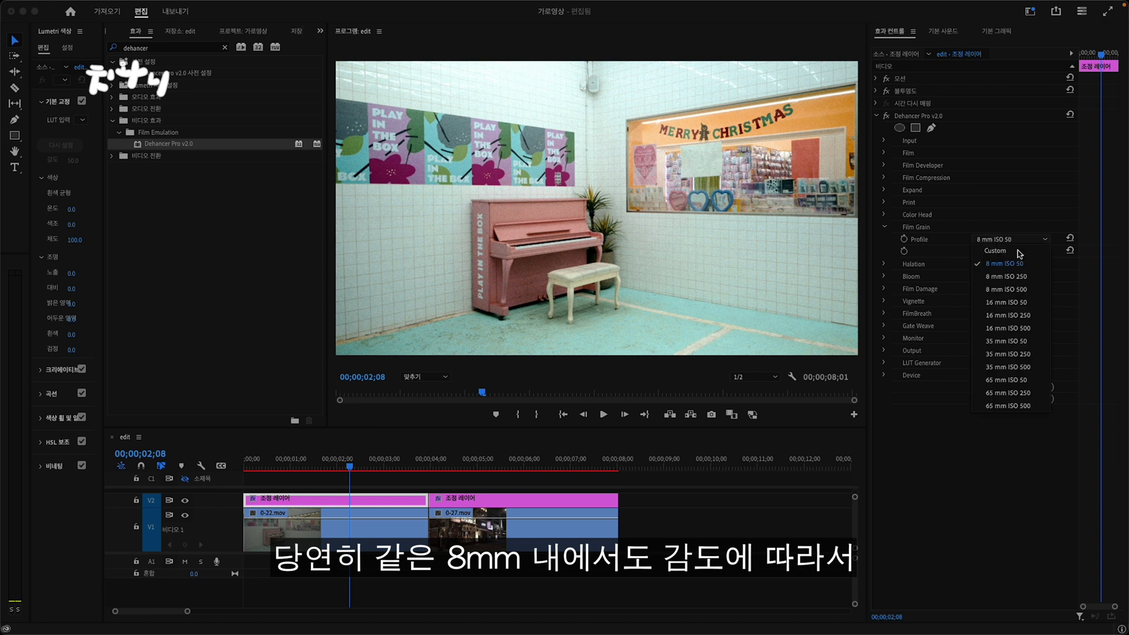
click(1029, 289)
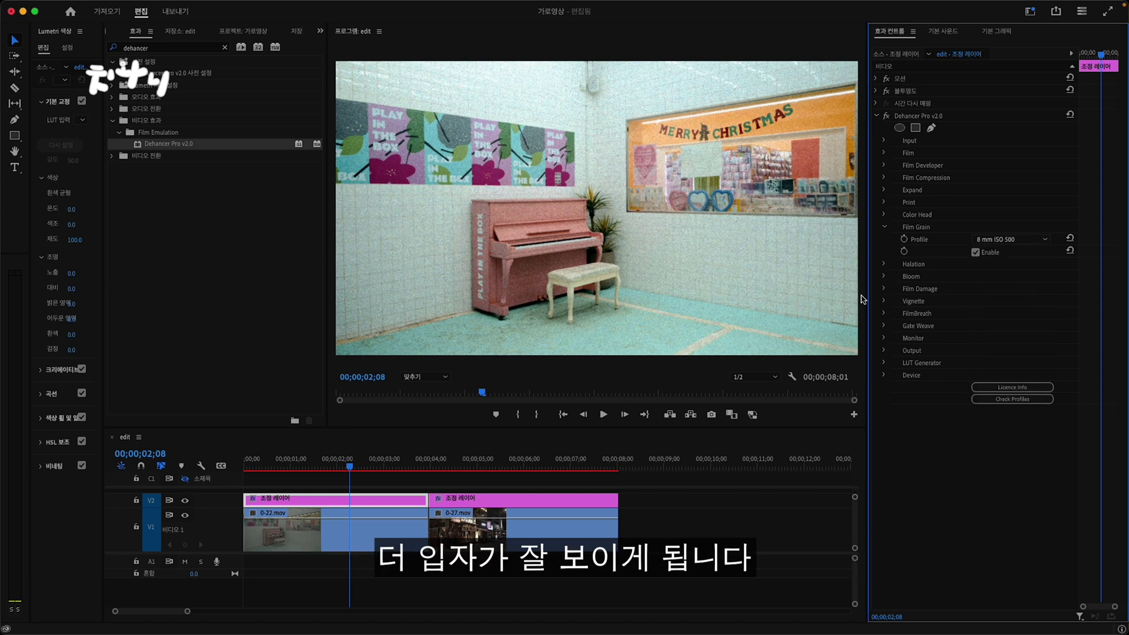
click(1003, 240)
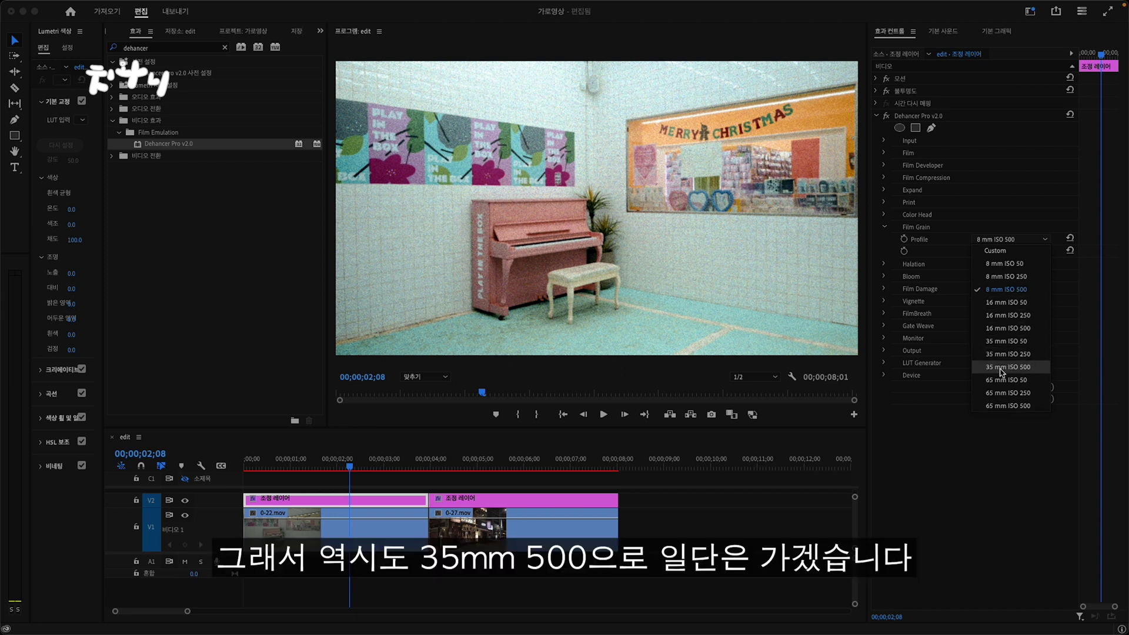
click(1005, 367)
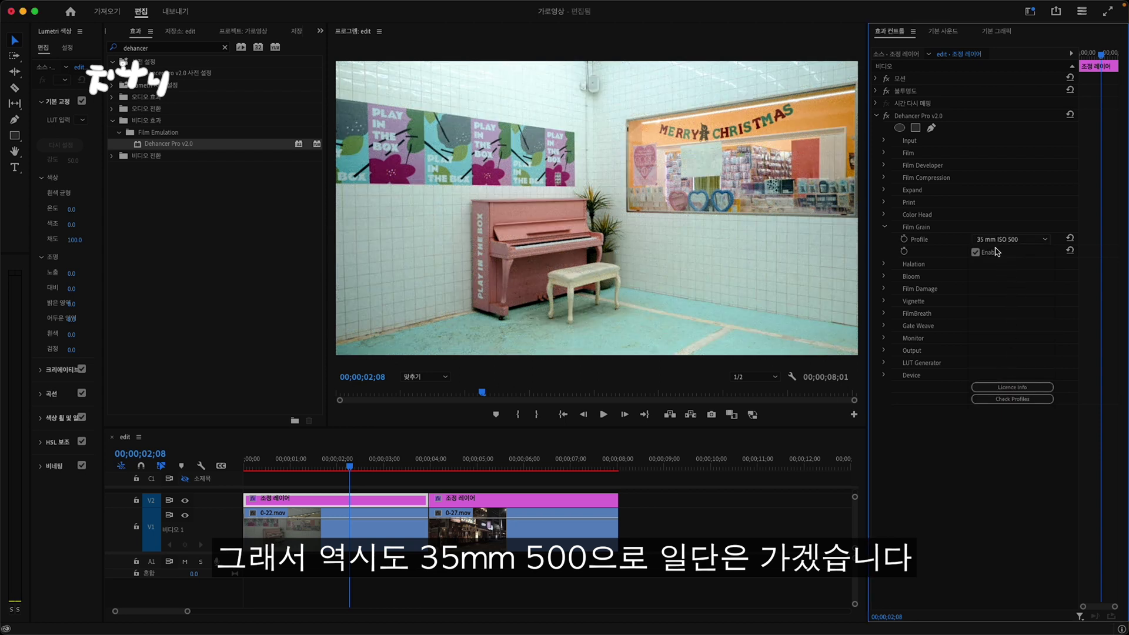
click(884, 227)
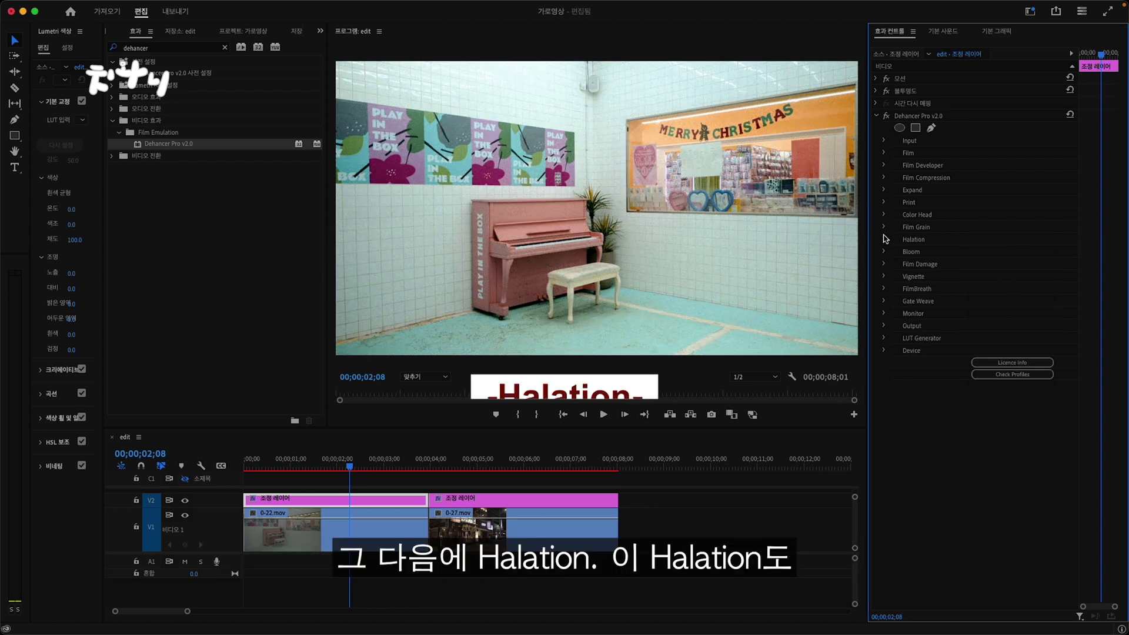
- Set the piano clip's Halation profile to 8 mm / Super 8, then select the night street adjustment layer
click(882, 240)
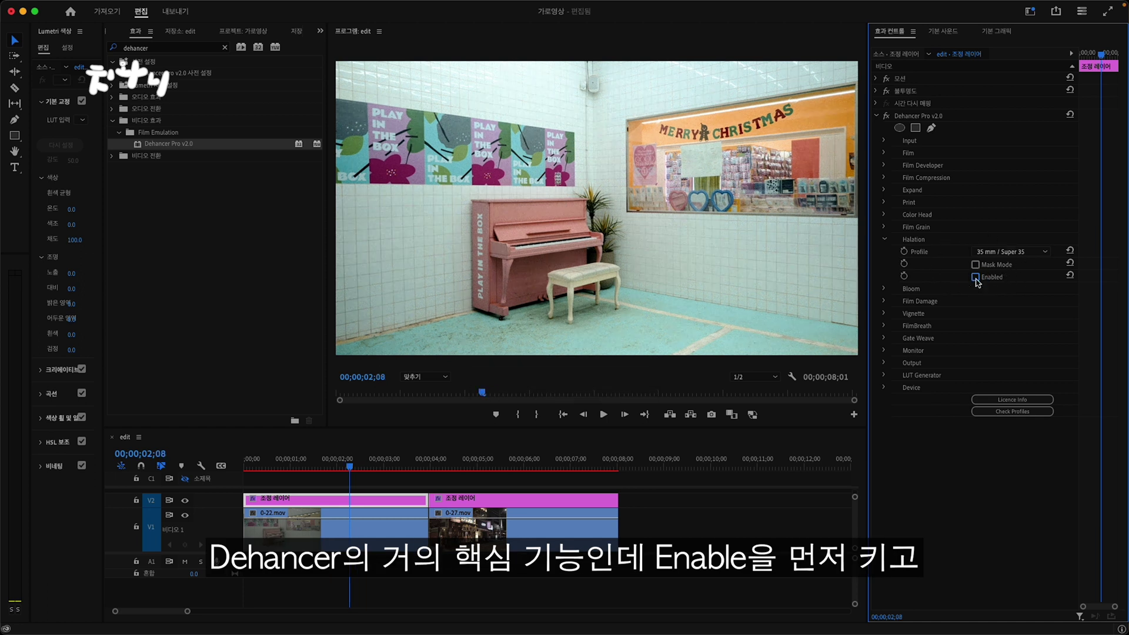
click(1027, 252)
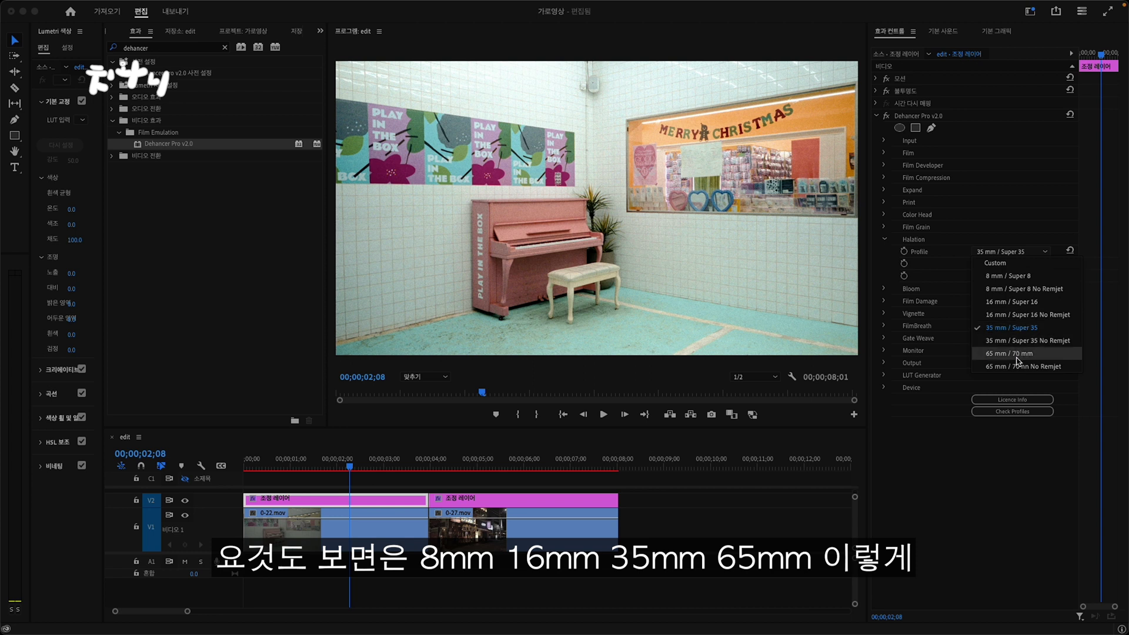
click(1014, 276)
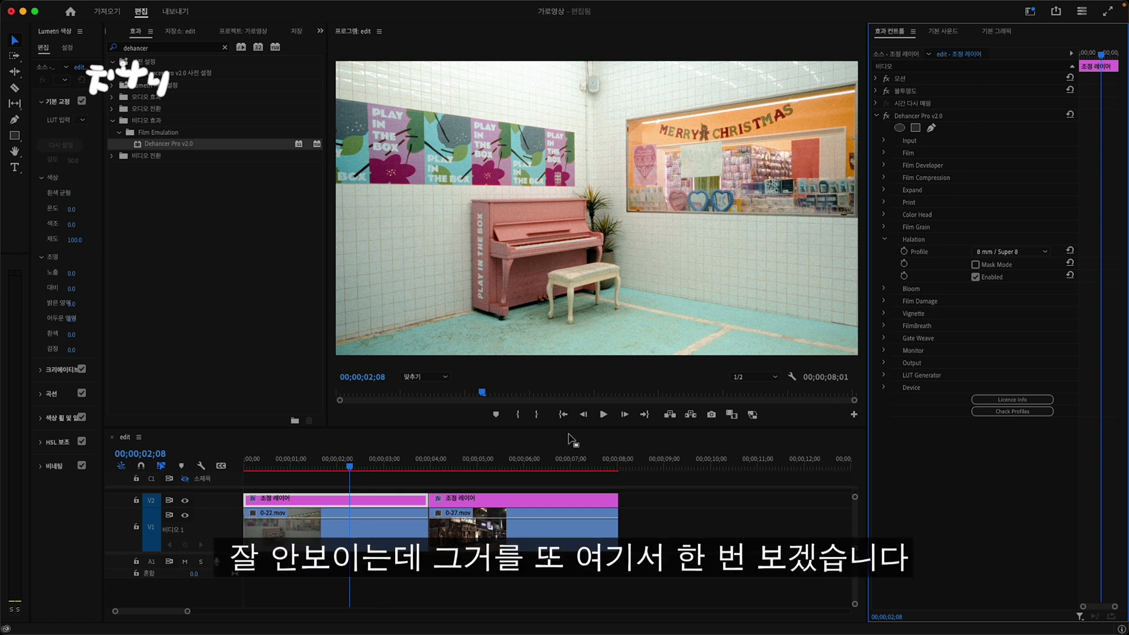
click(534, 472)
click(538, 500)
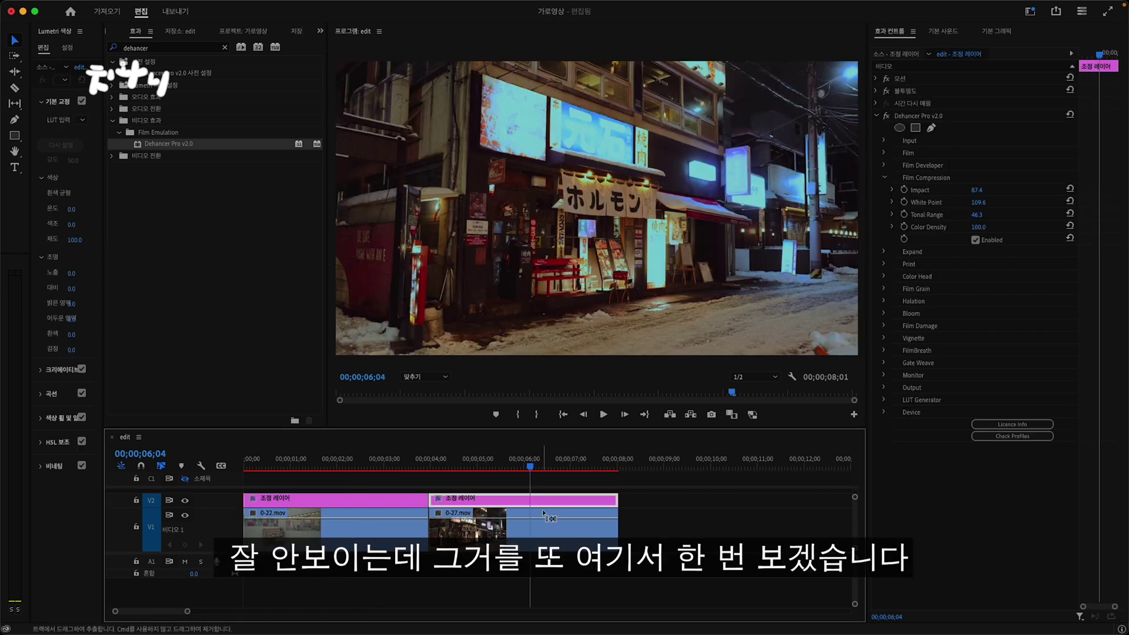
- Enable Halation on the night street clip with the 8 mm / Super 8 profile
click(885, 178)
click(884, 240)
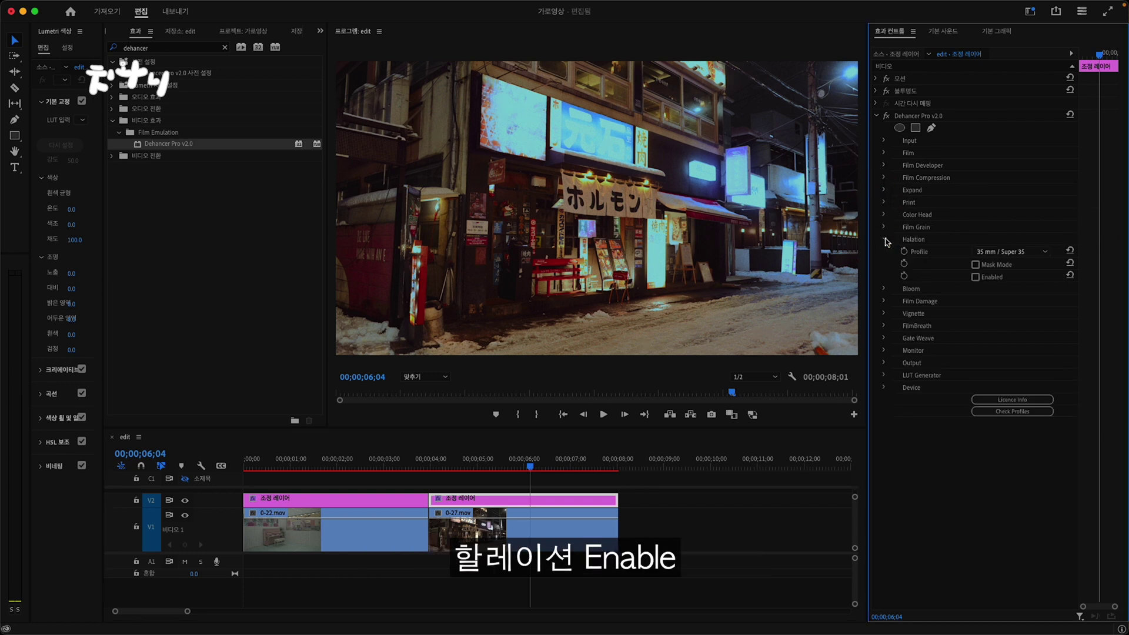
click(976, 277)
click(1012, 251)
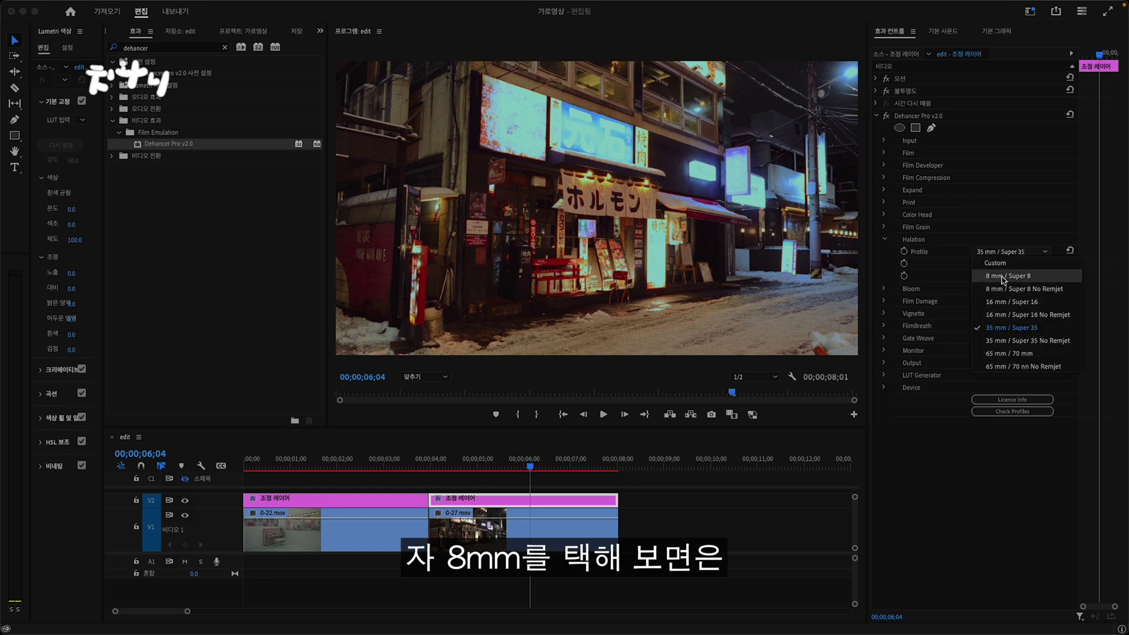
click(1003, 277)
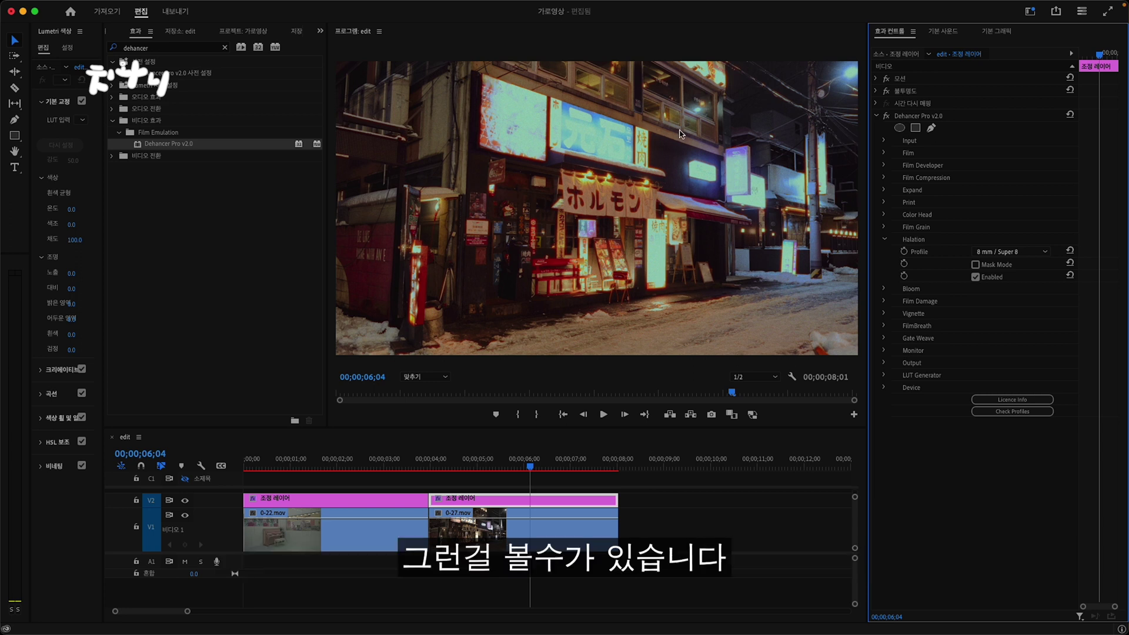
- Switch off Film Compression for the night street clip
click(884, 178)
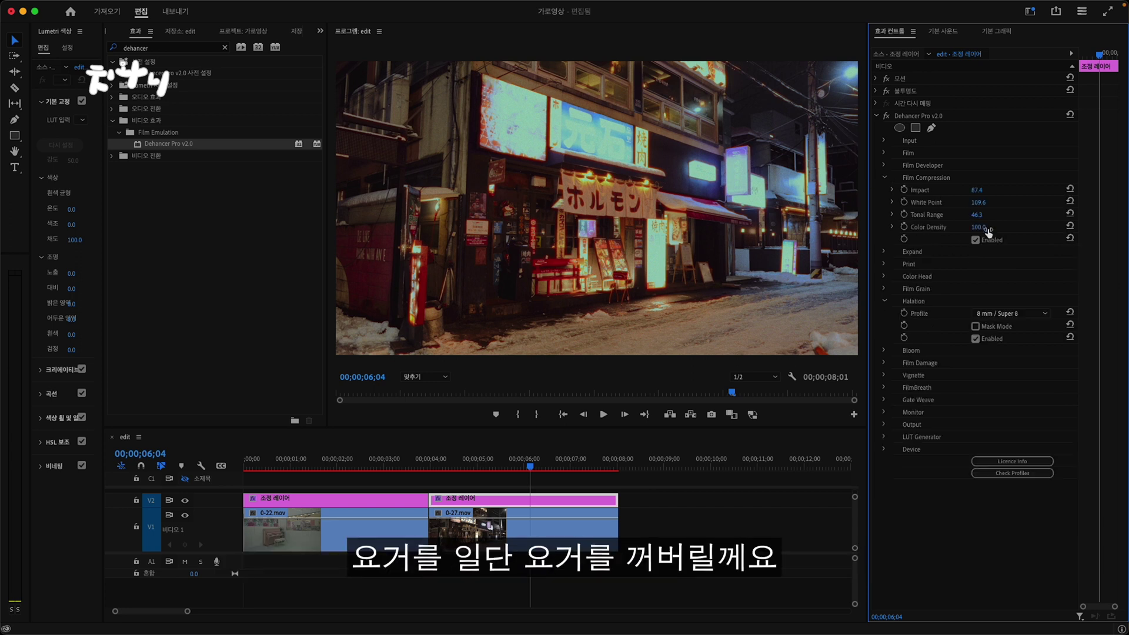
click(976, 240)
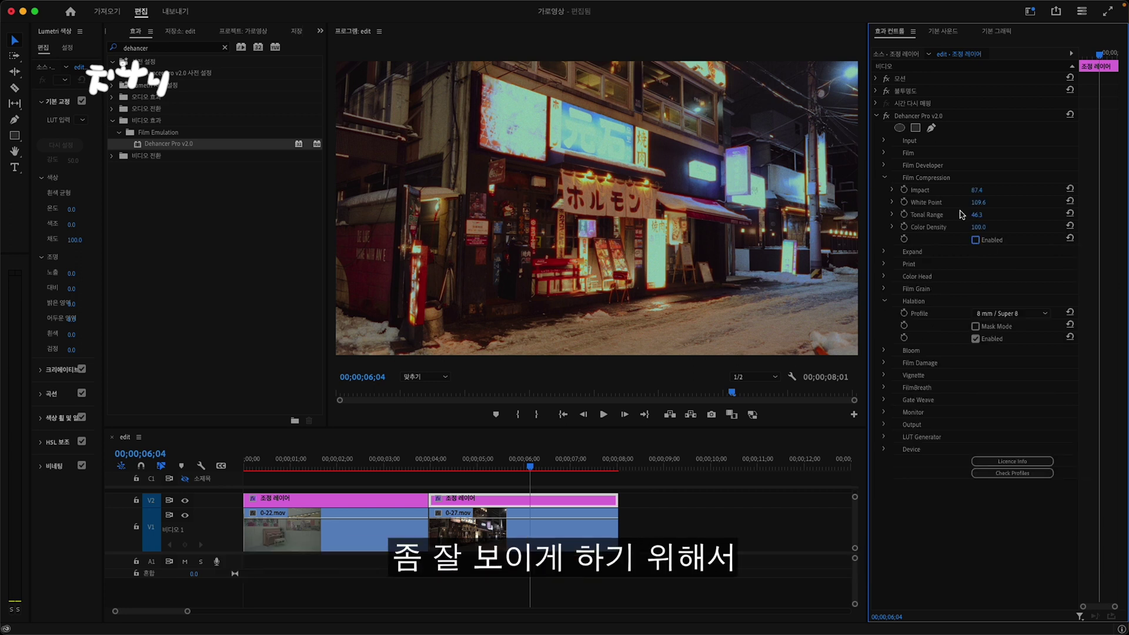
click(884, 177)
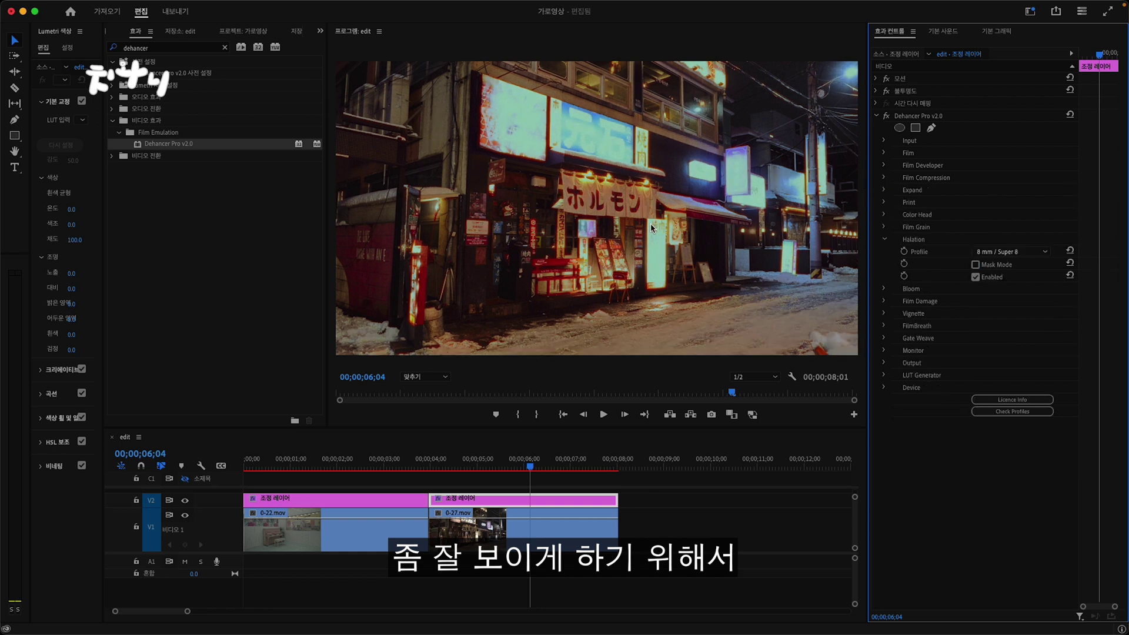
- Compare 65 mm / 70 mm and Super 8 No Remjet Halation in mask view, keeping 8 mm / Super 8
click(996, 253)
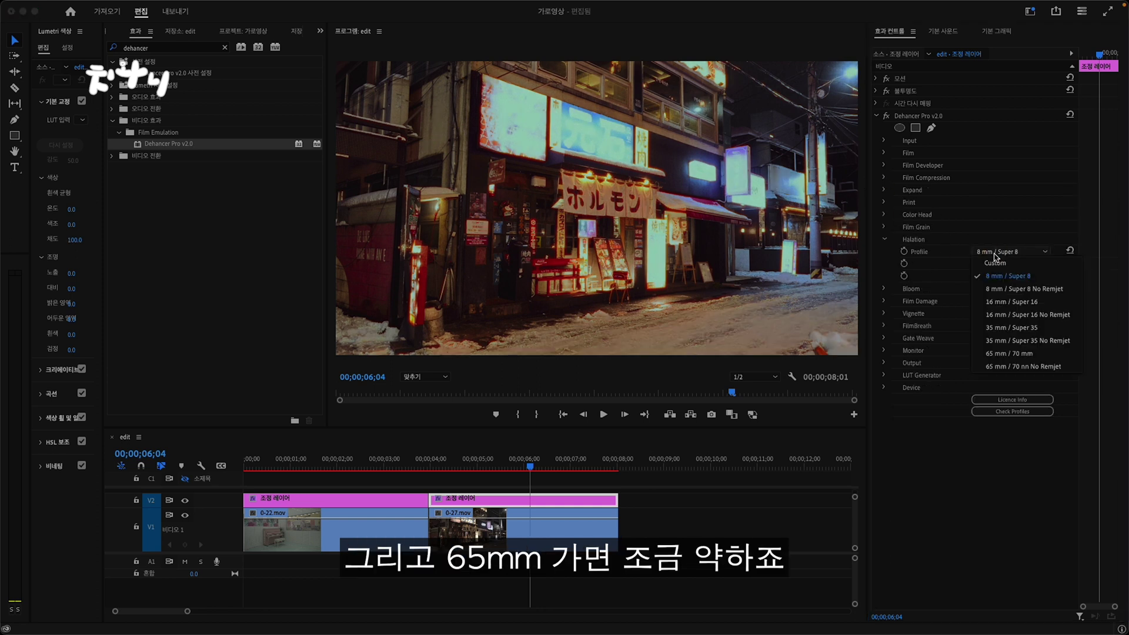
click(1012, 355)
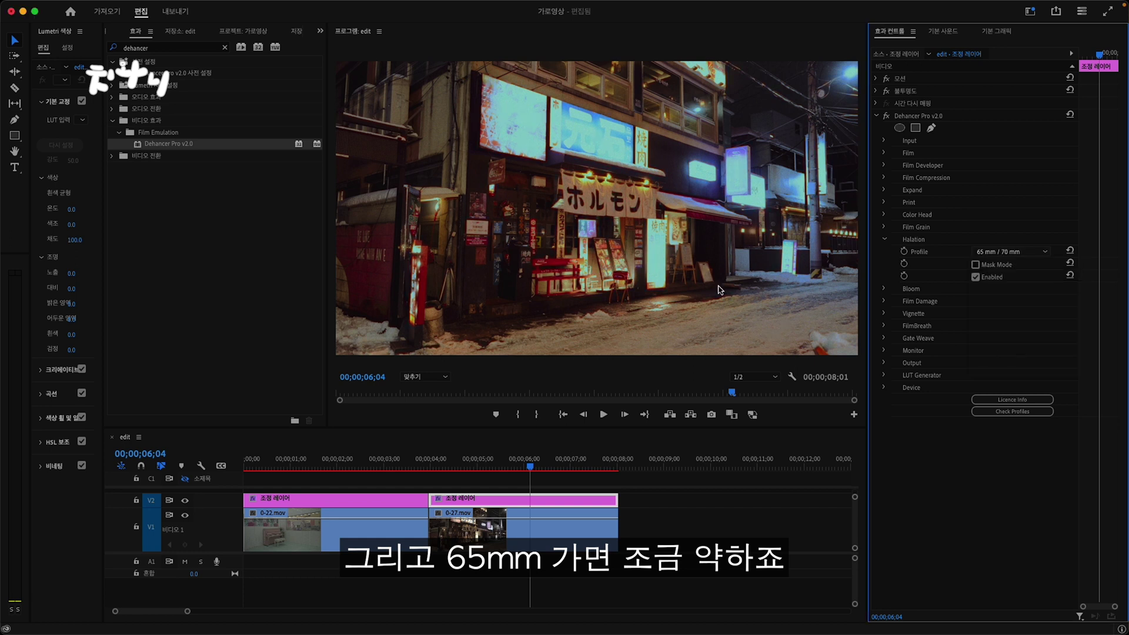
click(976, 265)
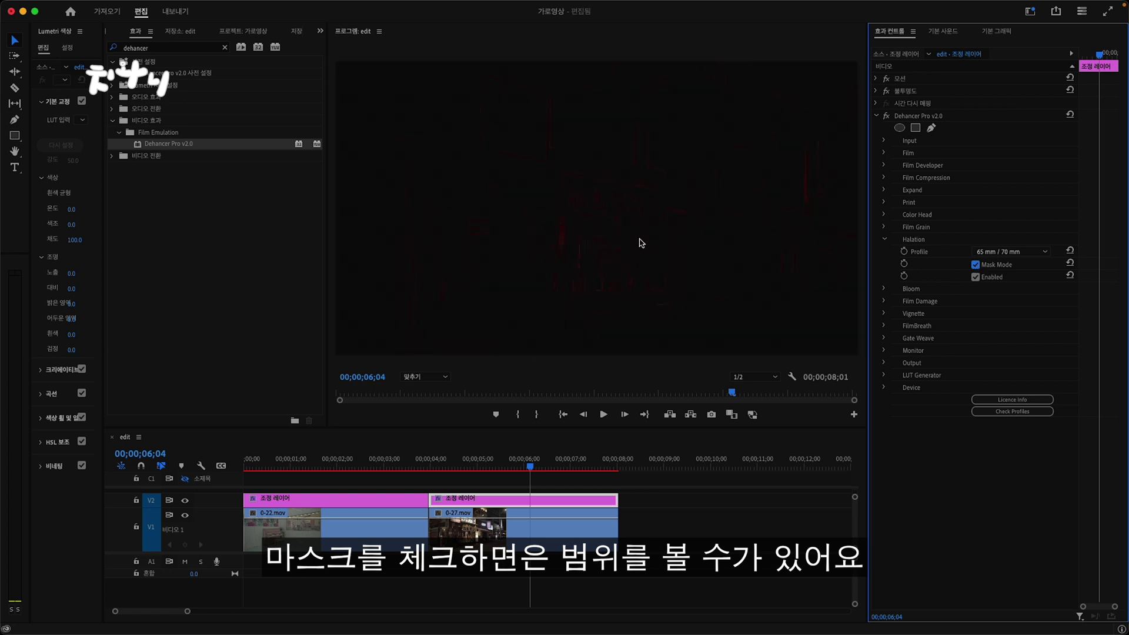
click(1022, 252)
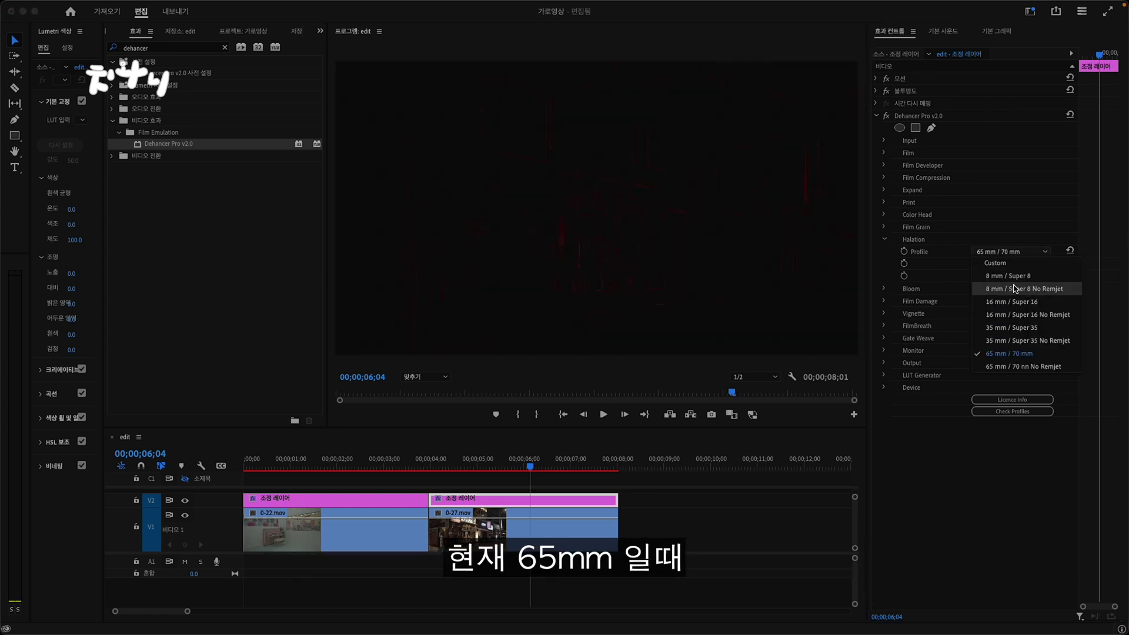
click(1013, 276)
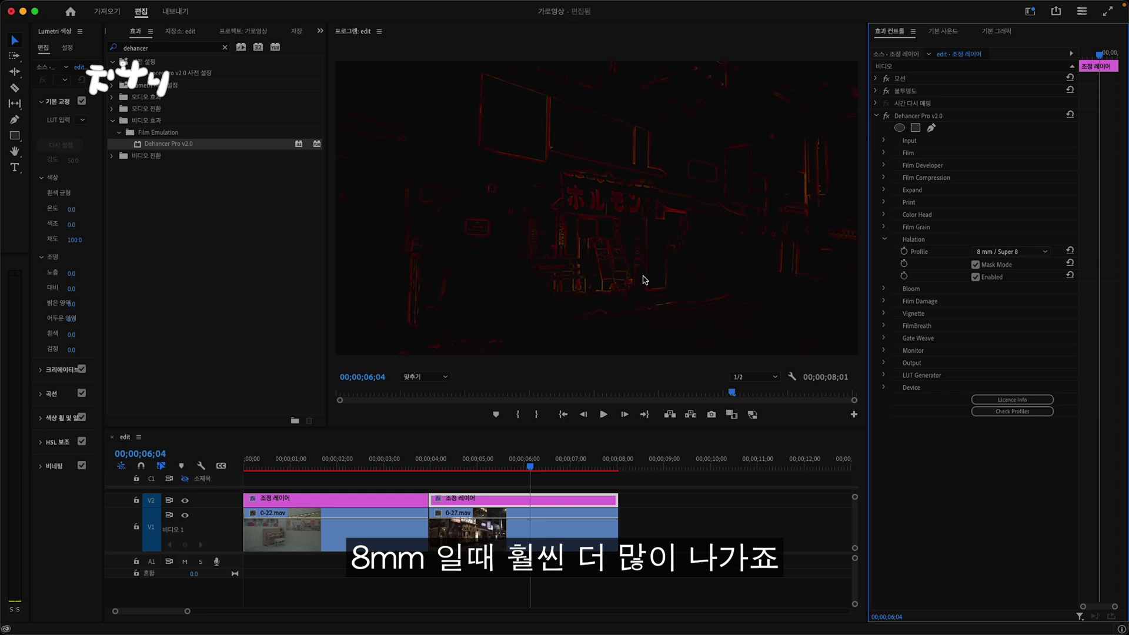
click(1009, 252)
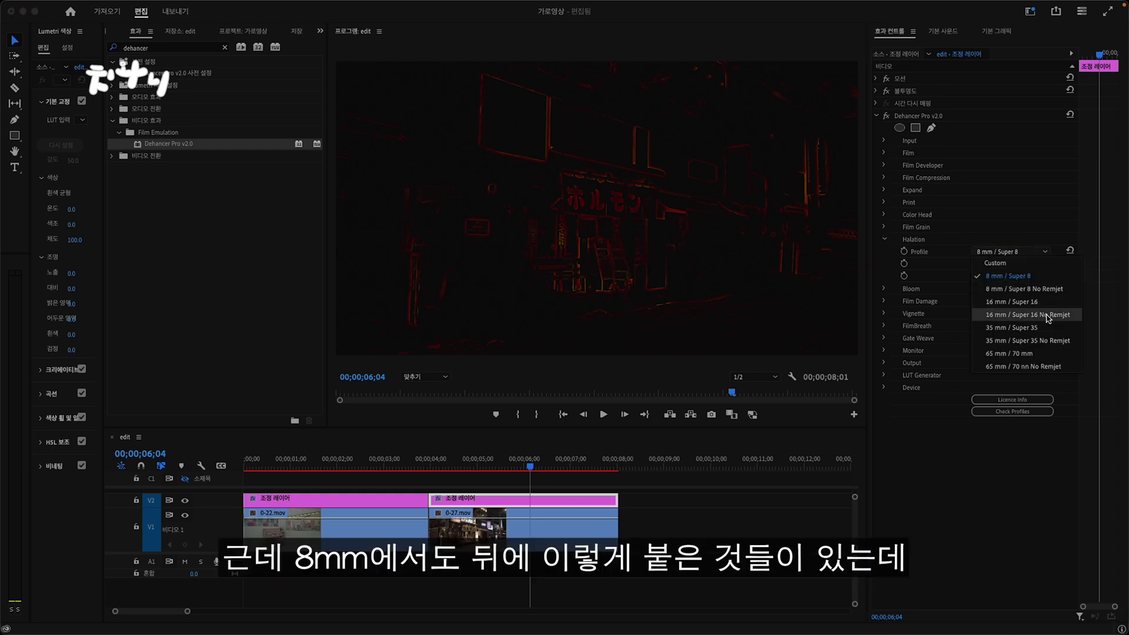
click(1044, 289)
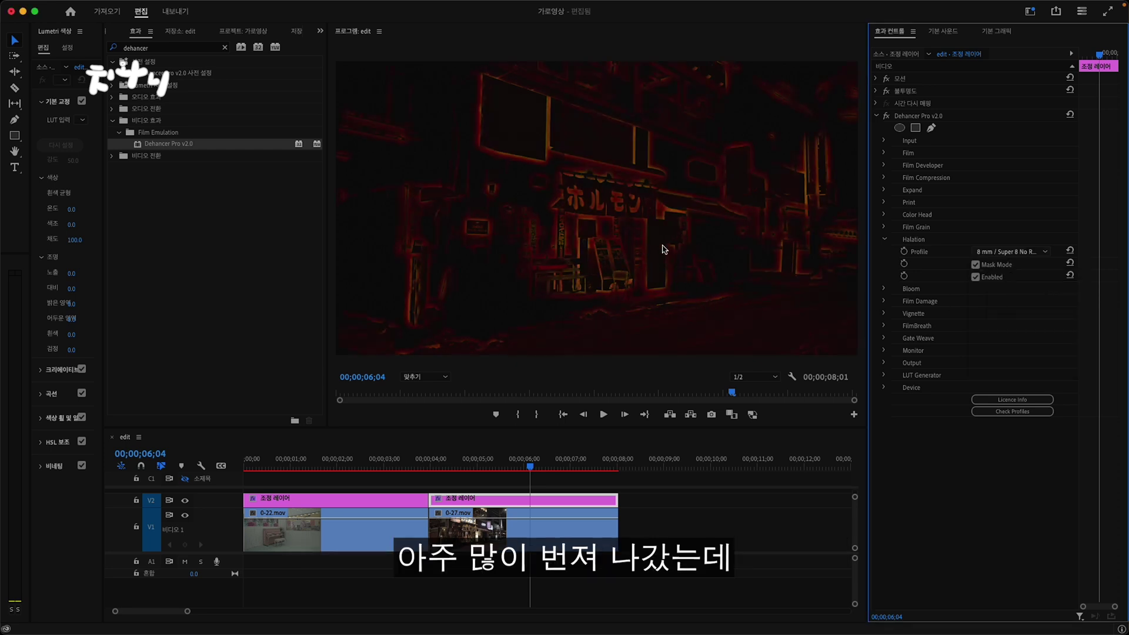
click(976, 265)
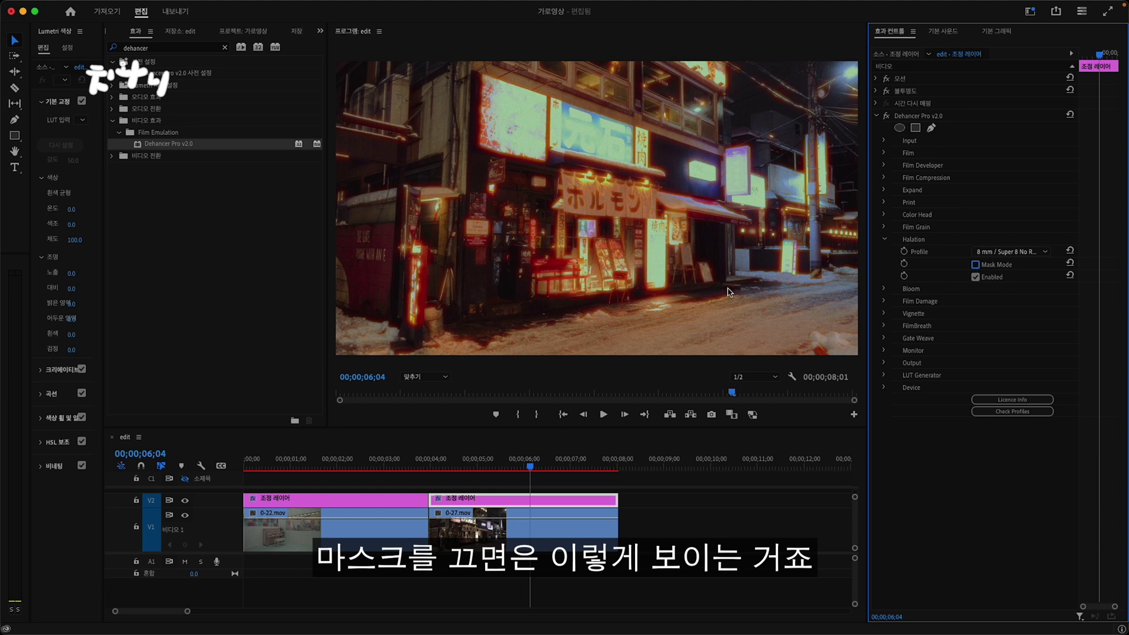
click(1014, 252)
click(1012, 280)
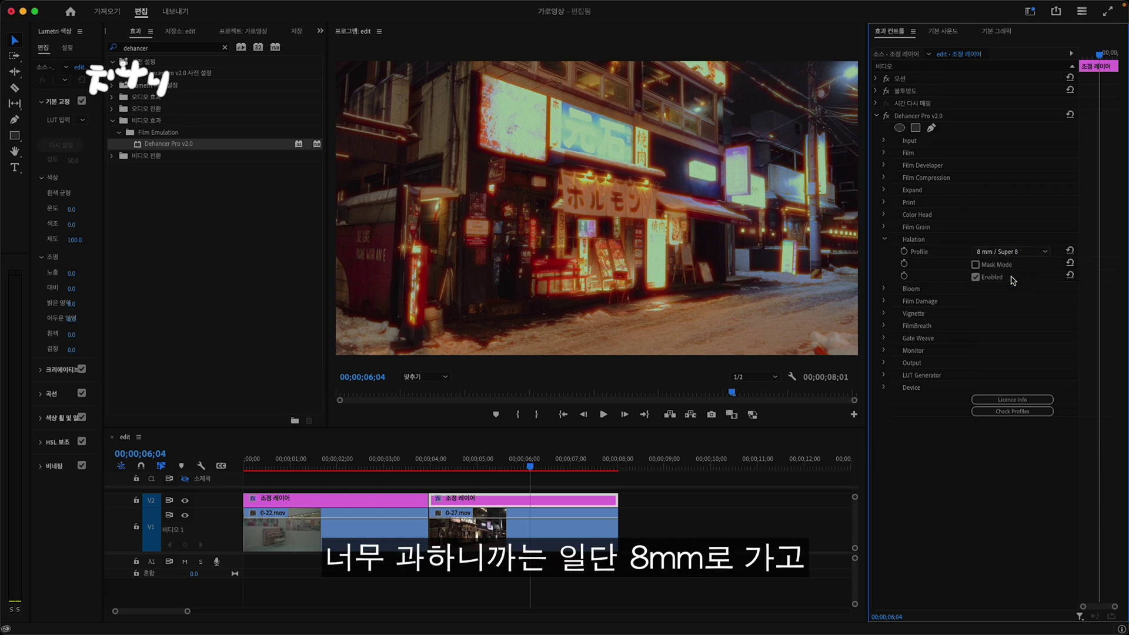
- Turn Halation off and enable Bloom on the night street clip
click(884, 289)
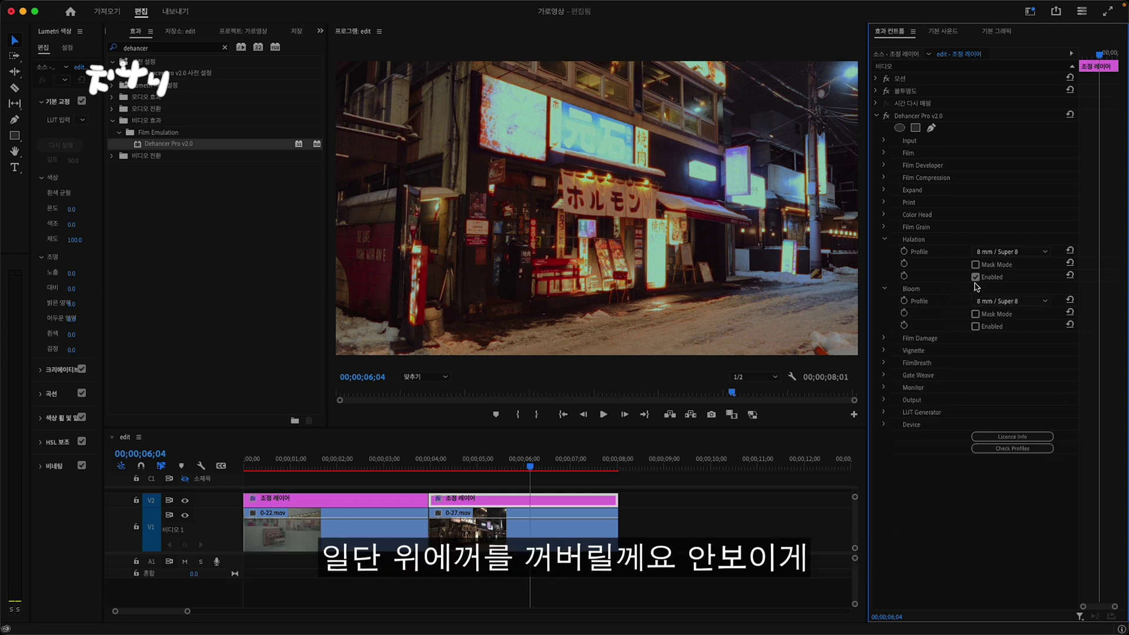
click(975, 277)
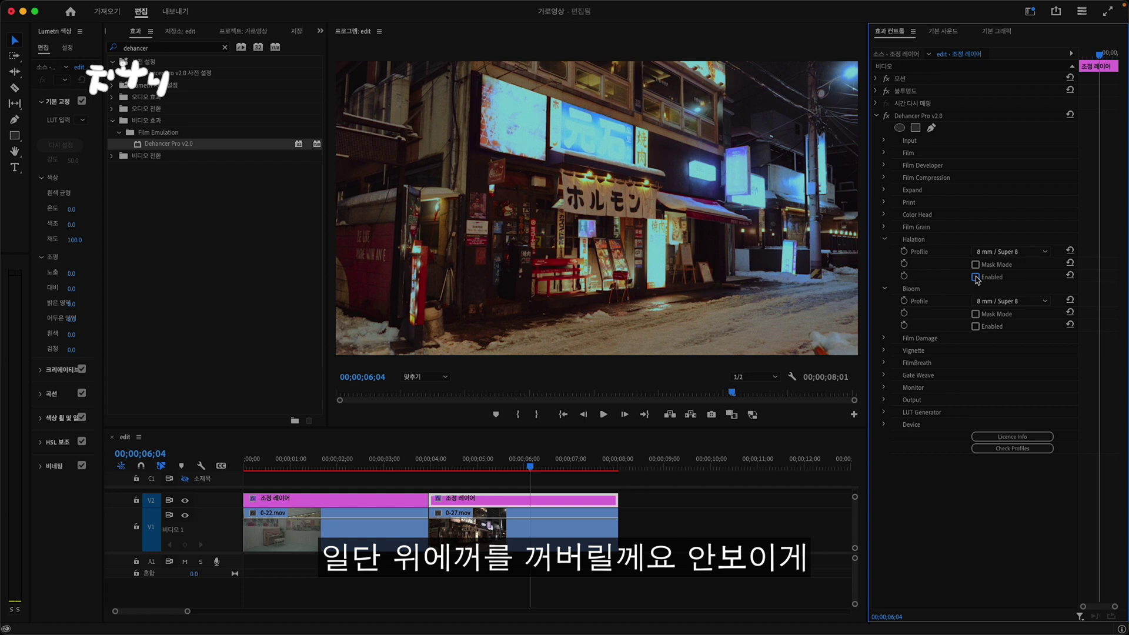
click(976, 326)
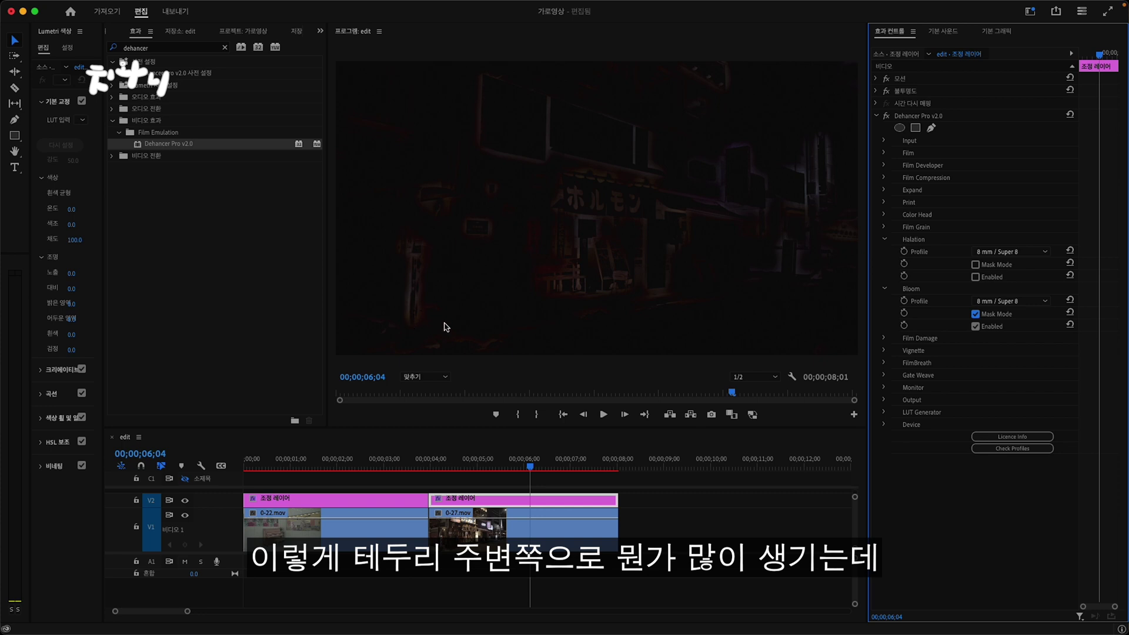
- Try 65 mm / 70 mm Bloom, then set Bloom to 8 mm / Super 8 and return to the piano clip
click(1007, 302)
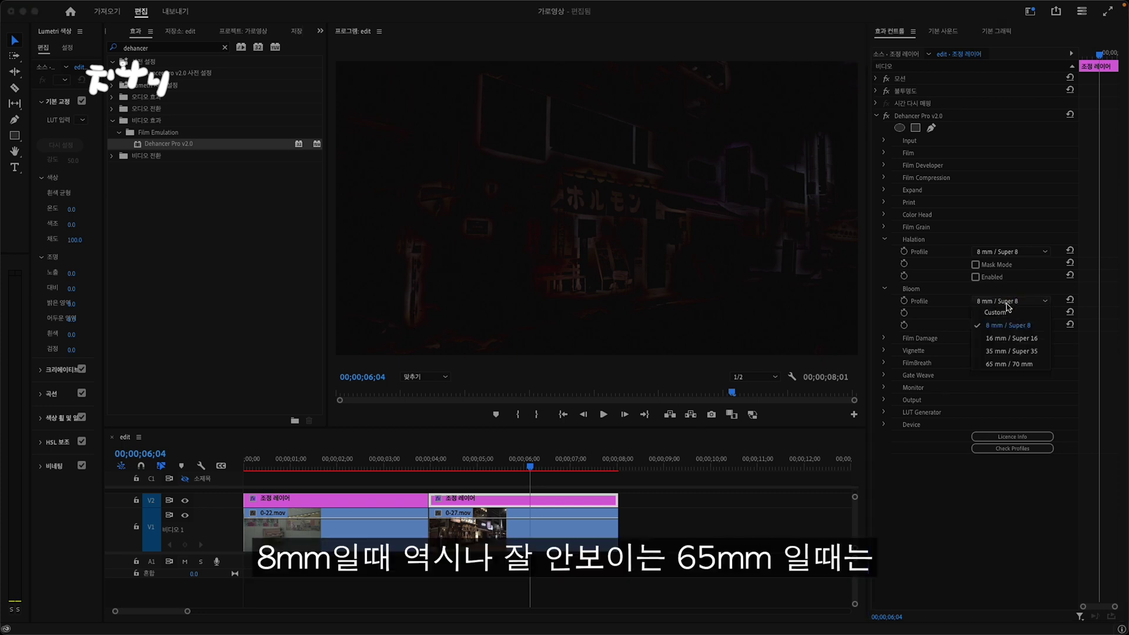
click(1007, 364)
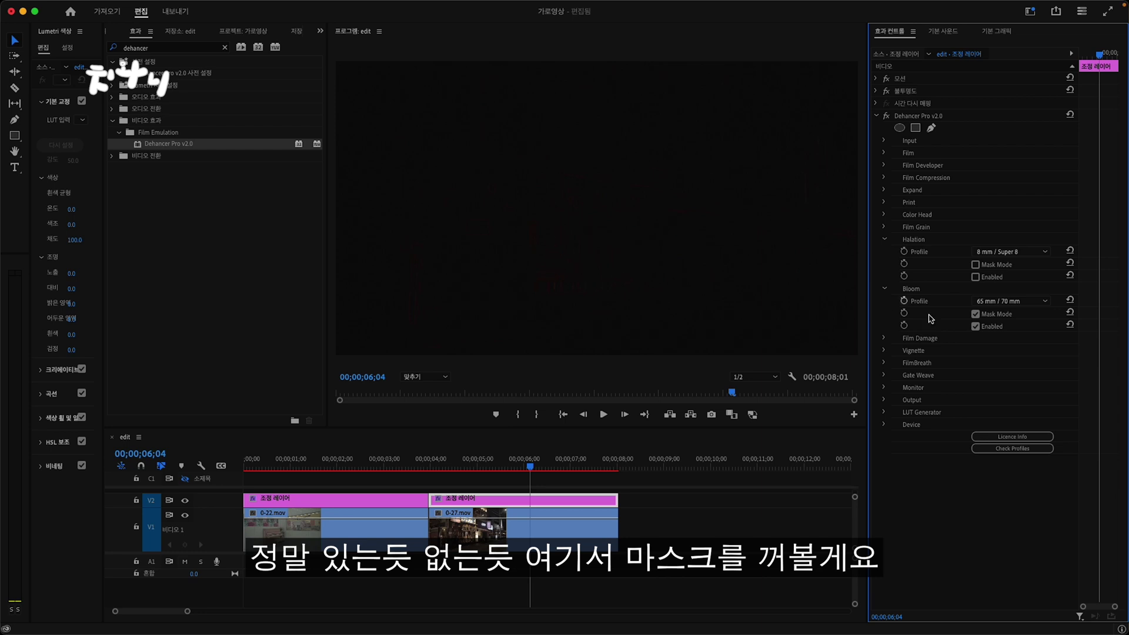
click(975, 315)
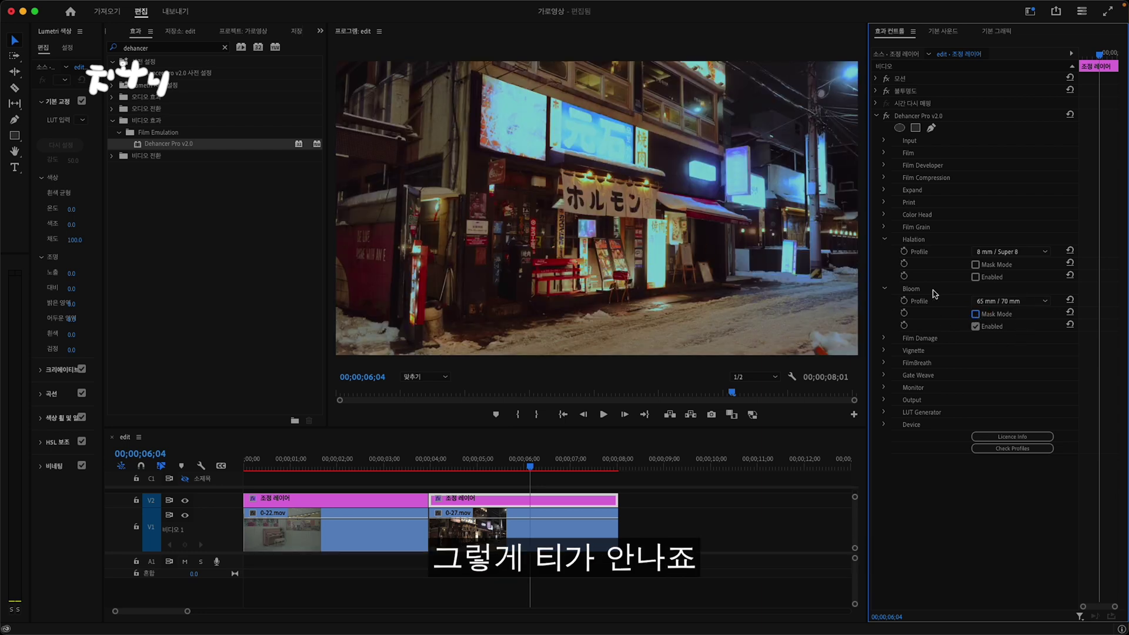
click(989, 301)
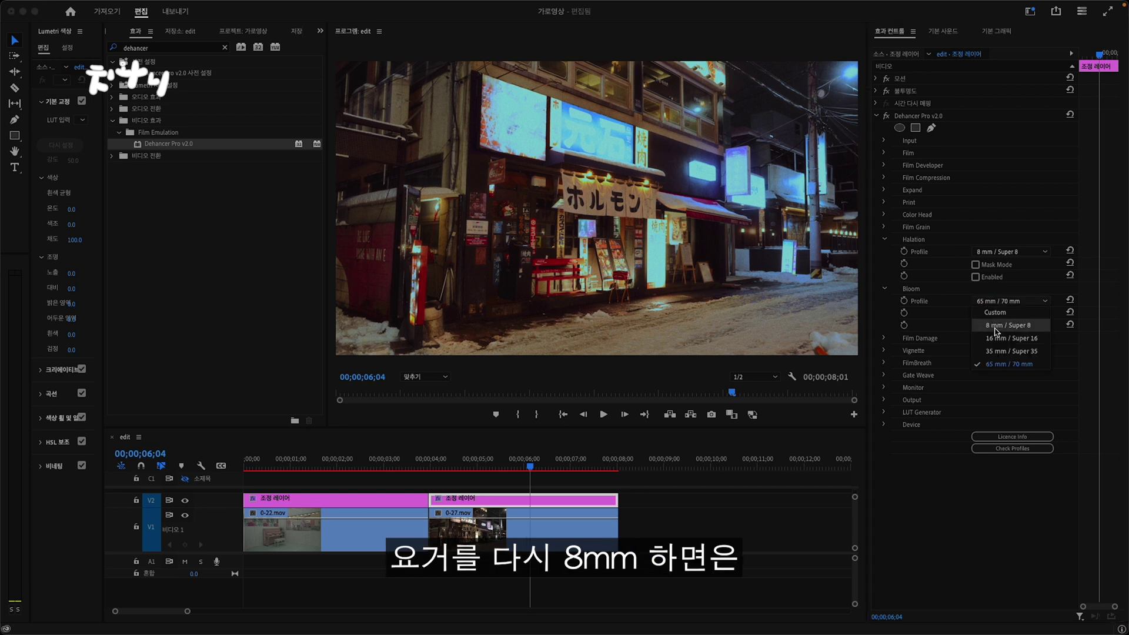
click(1000, 325)
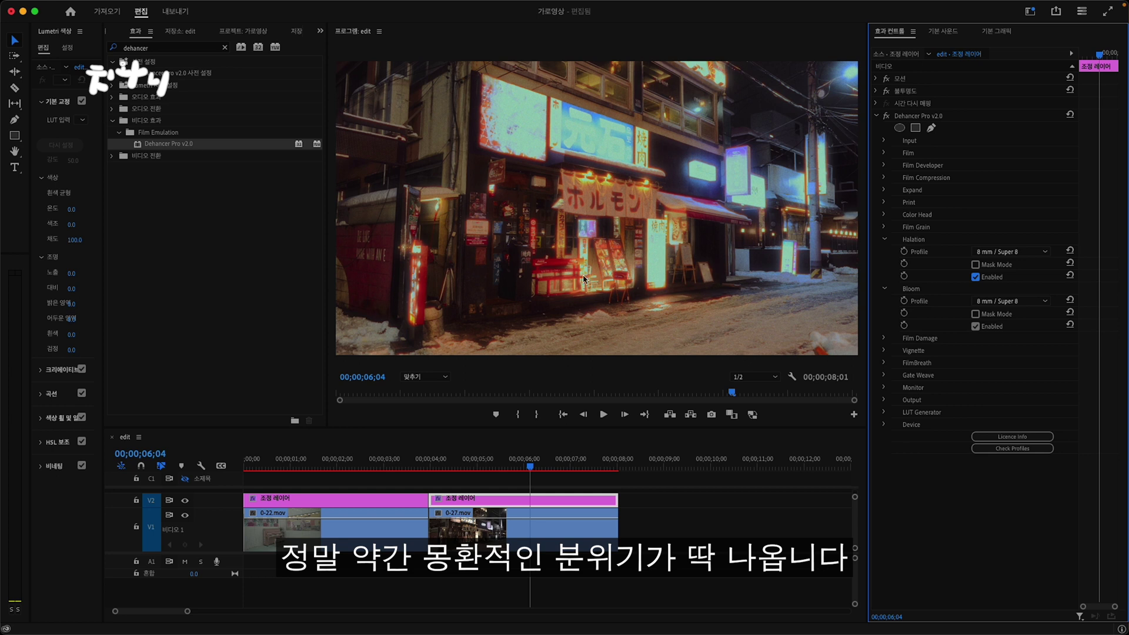
click(356, 462)
- Toggle the piano clip's Halation Enabled box and keep its profile at 8 mm / Super 8
drag(355, 467, 367, 466)
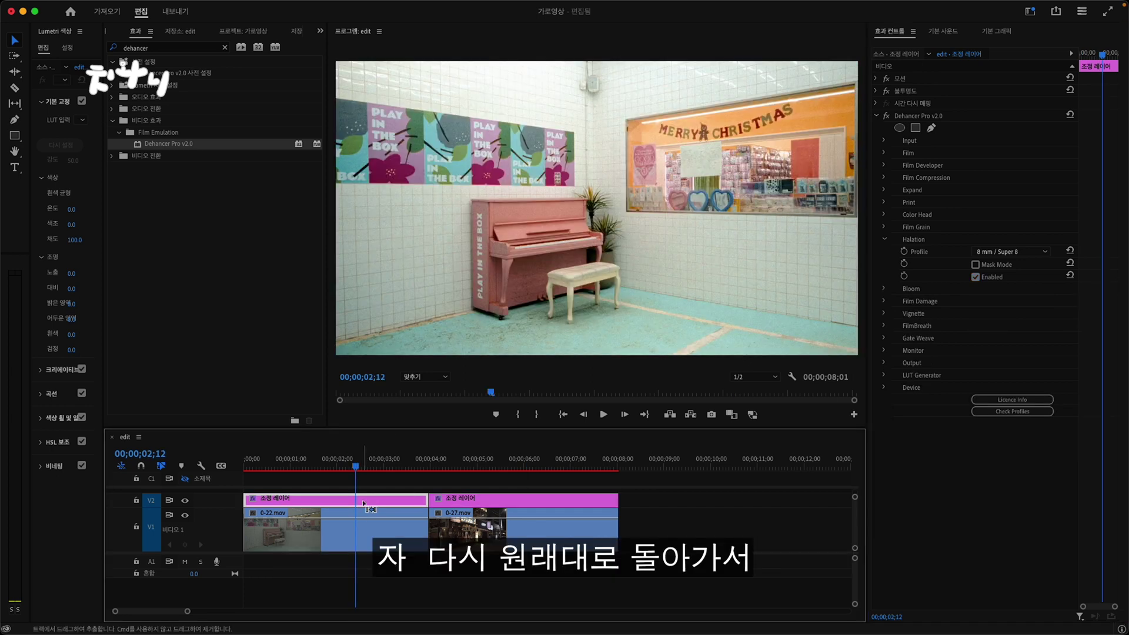
click(975, 277)
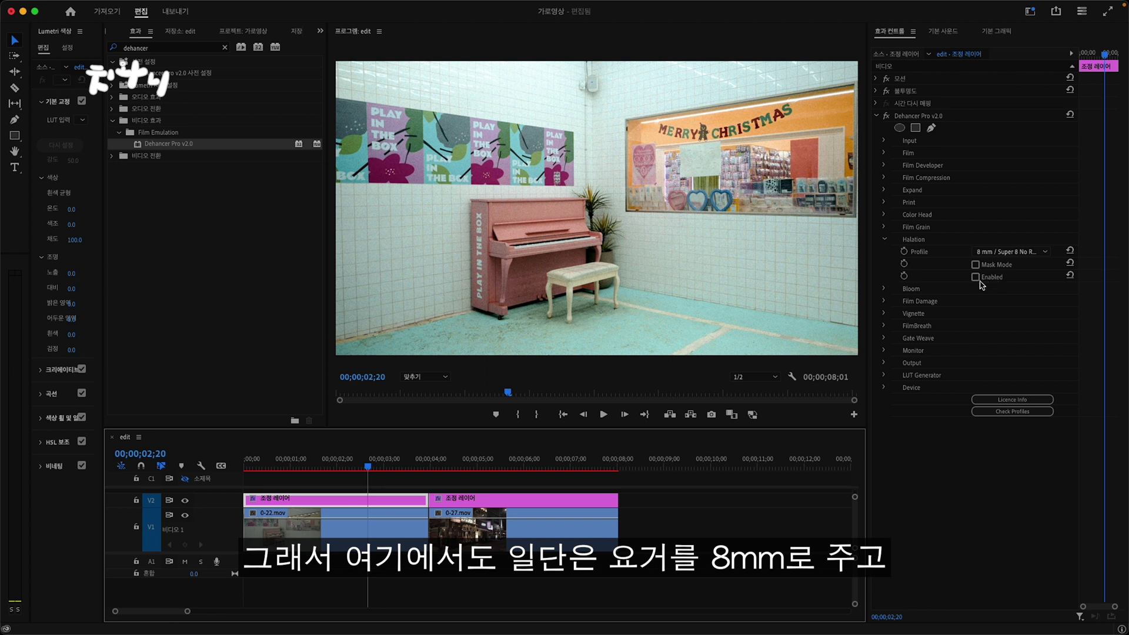
click(1000, 252)
click(1010, 280)
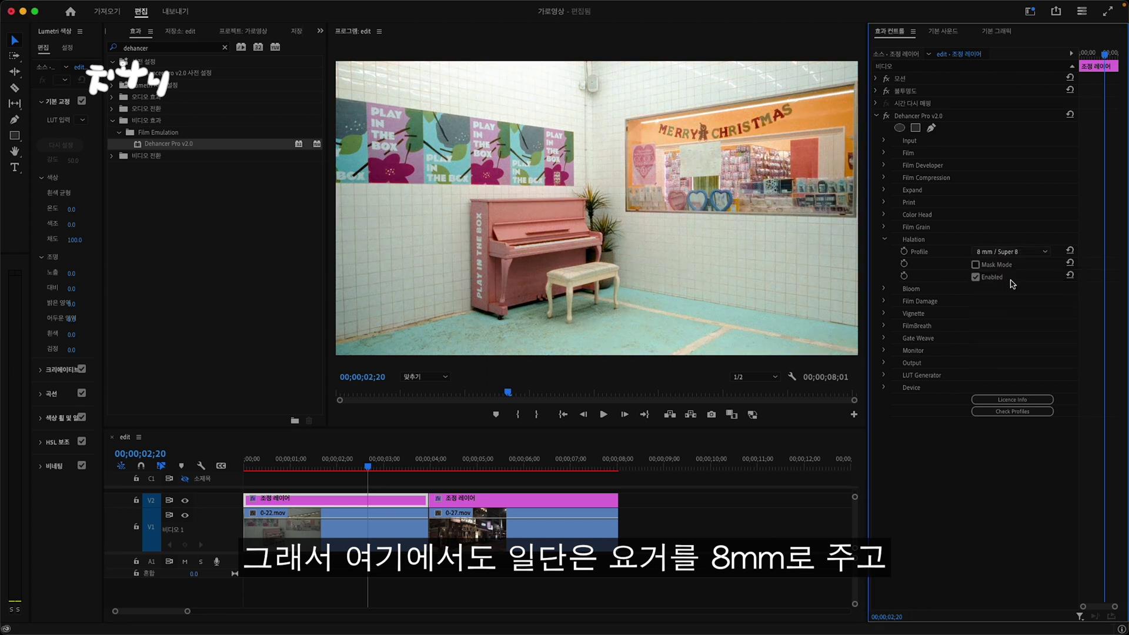
- Set Bloom to 8 mm / Super 8 but leave it off, folding away Bloom and Halation
click(883, 288)
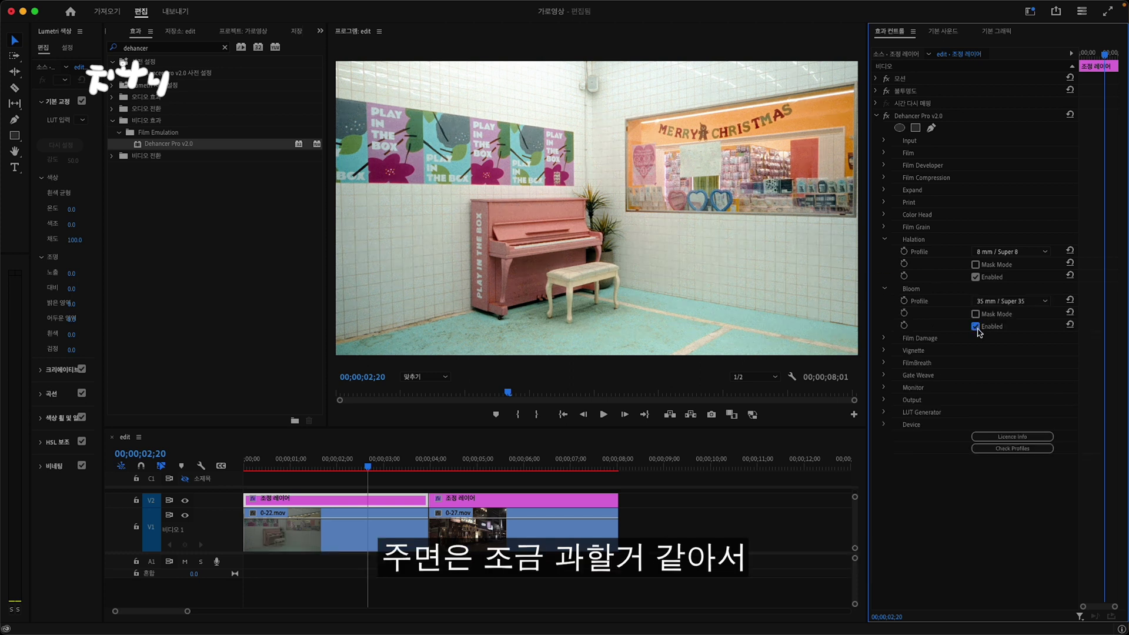
click(983, 301)
click(994, 327)
click(976, 327)
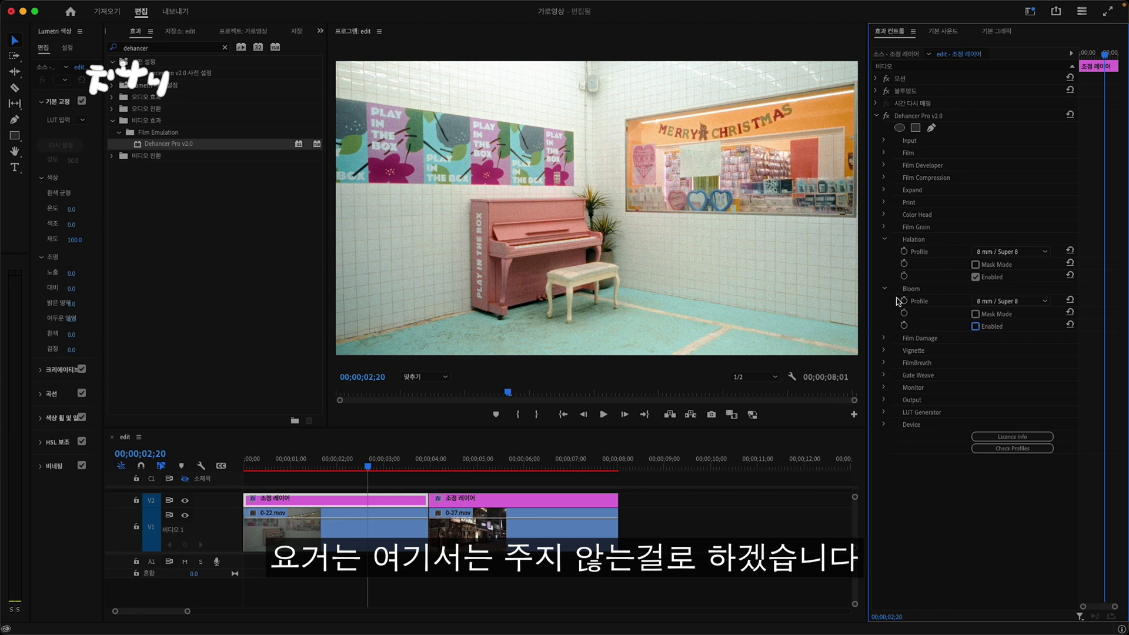
click(885, 289)
click(884, 239)
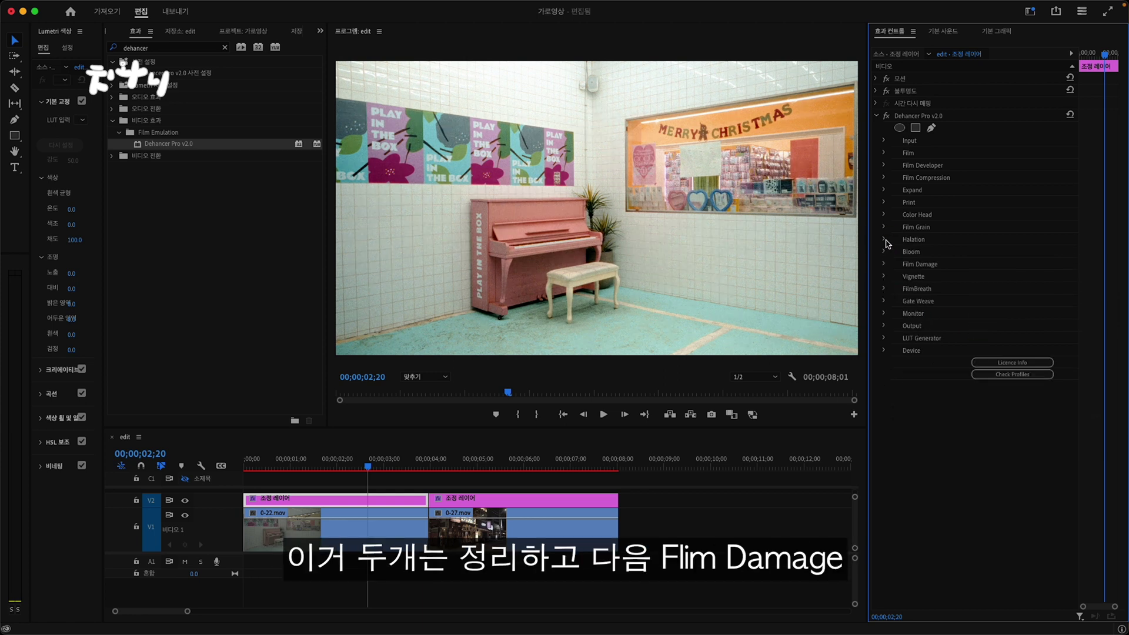
- Enable Film Damage on the piano clip, try 8 mm / Super 8, then switch to Custom
click(883, 265)
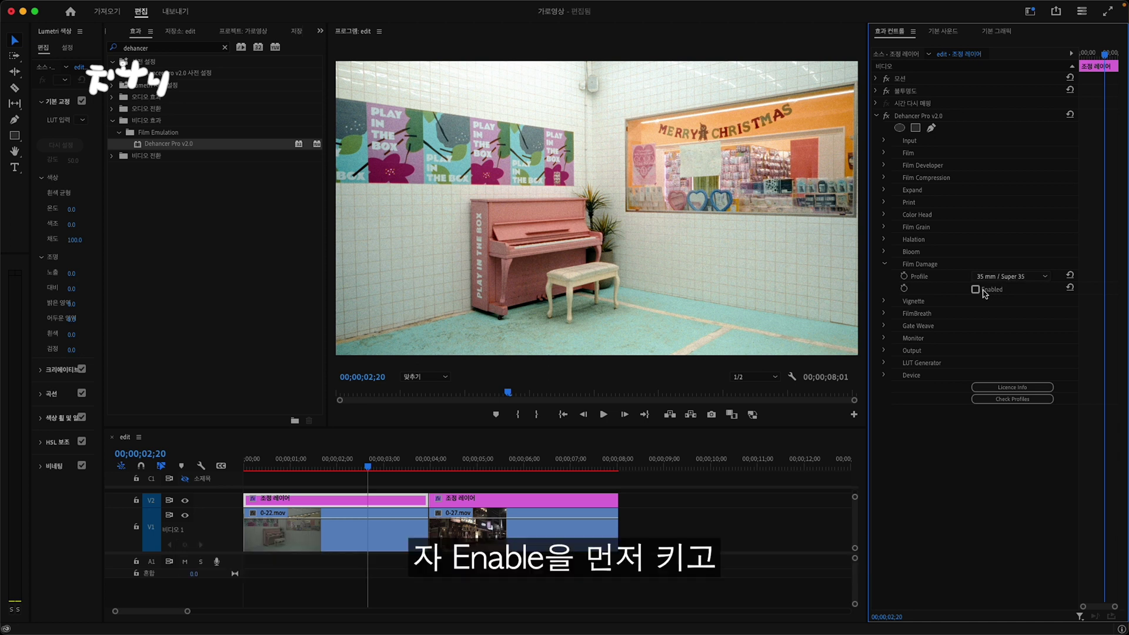
click(976, 289)
click(1010, 277)
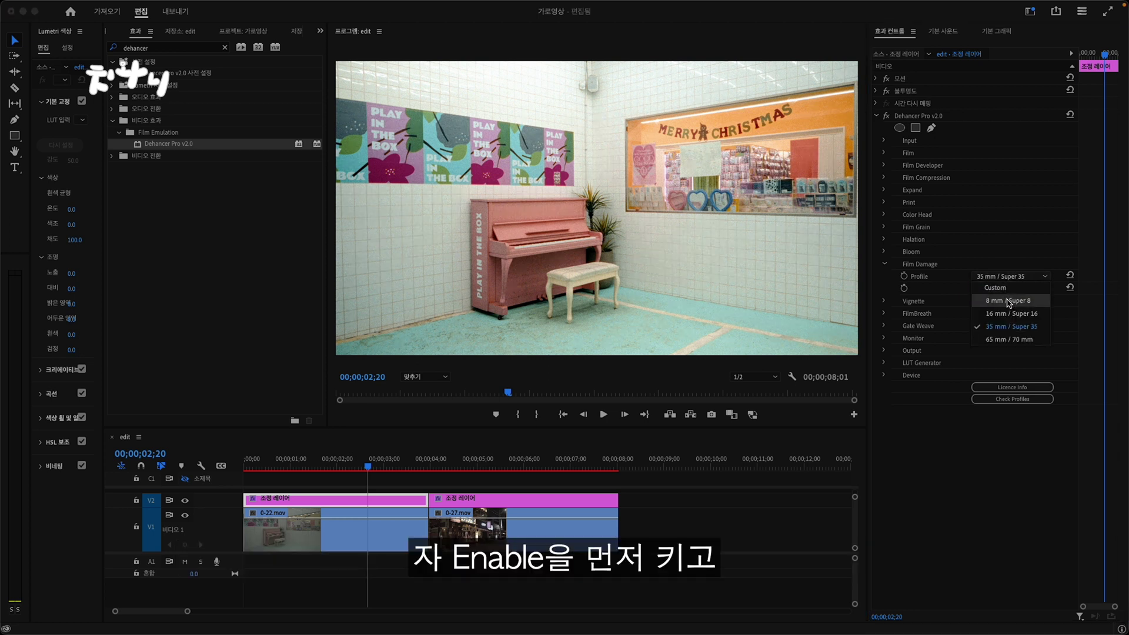
click(1007, 300)
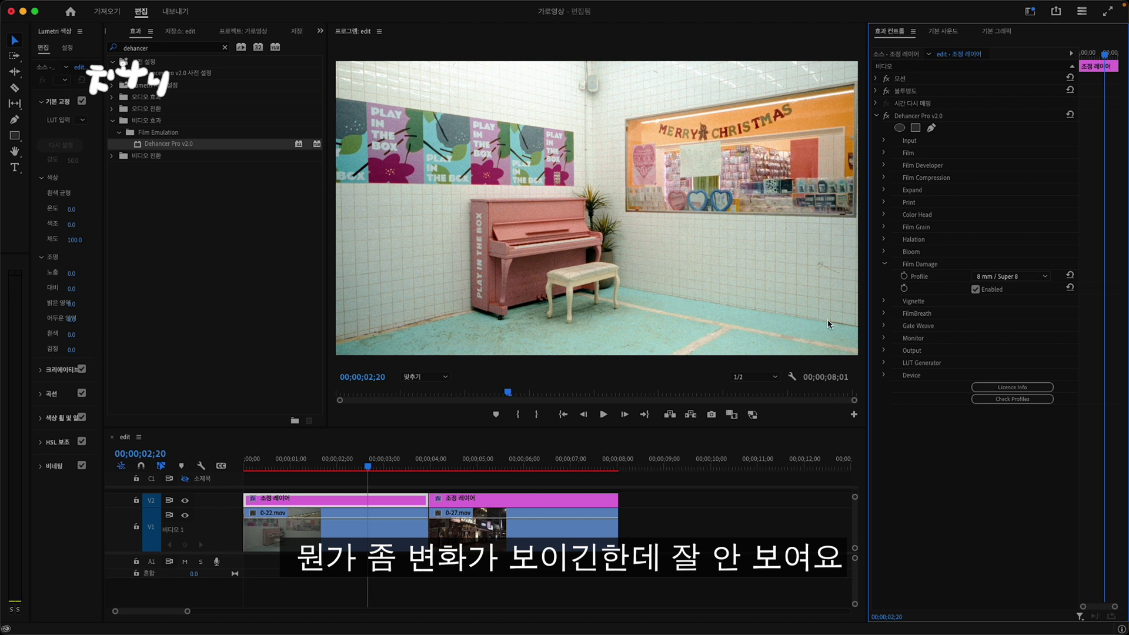
click(1011, 276)
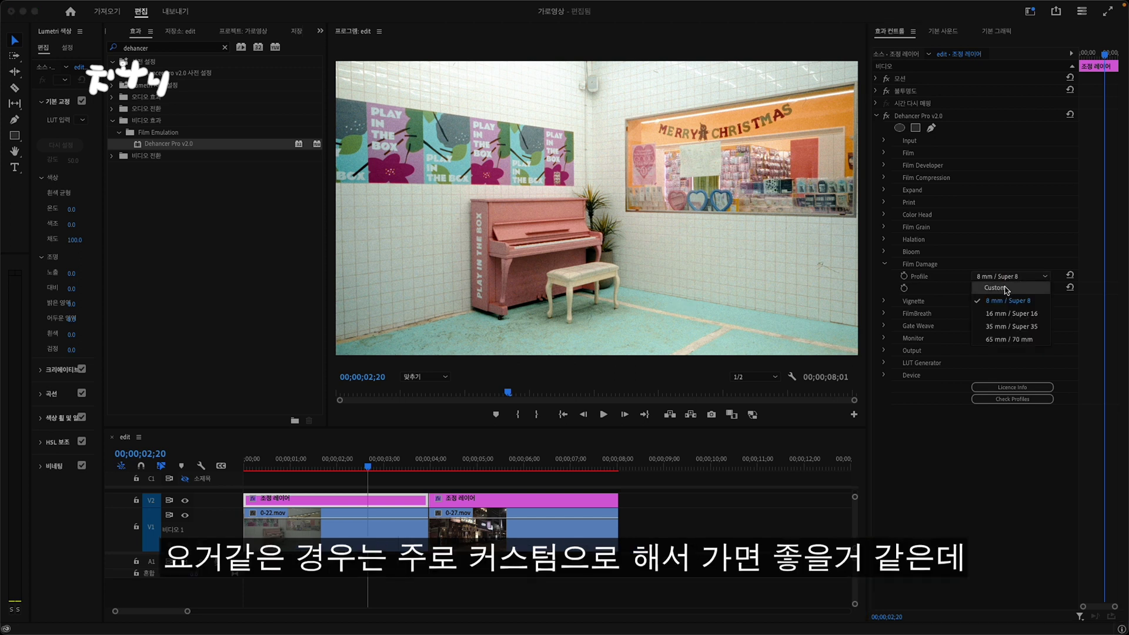
click(1007, 289)
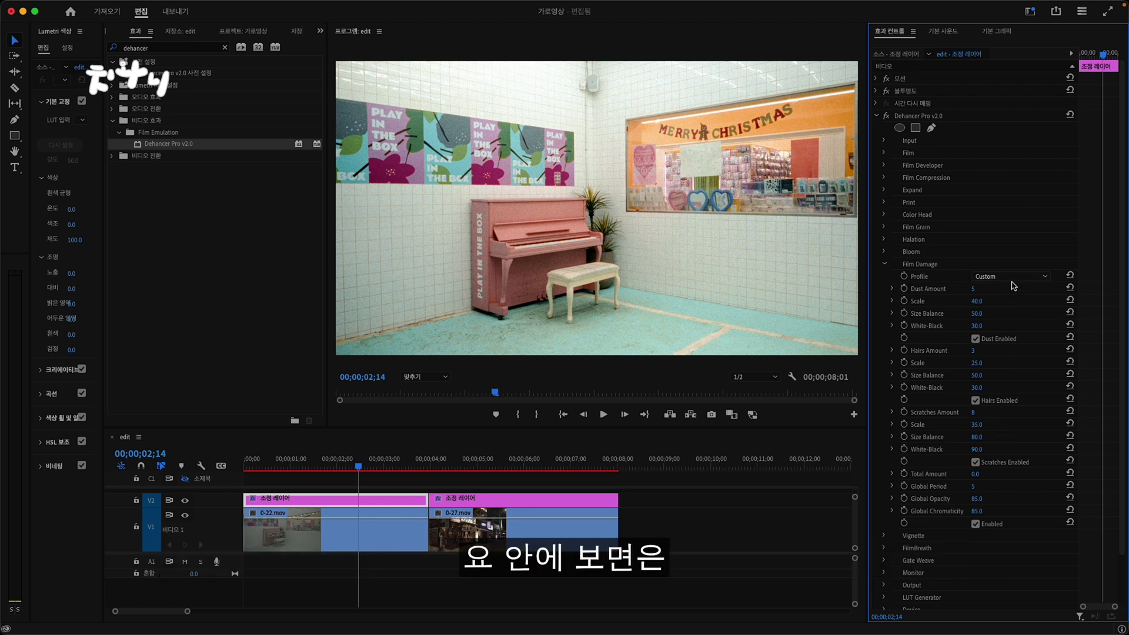
- Turn off Dust and set Hairs Amount 12, Scale 72.2, Size Balance 90.0, White-Black 72.9
click(978, 340)
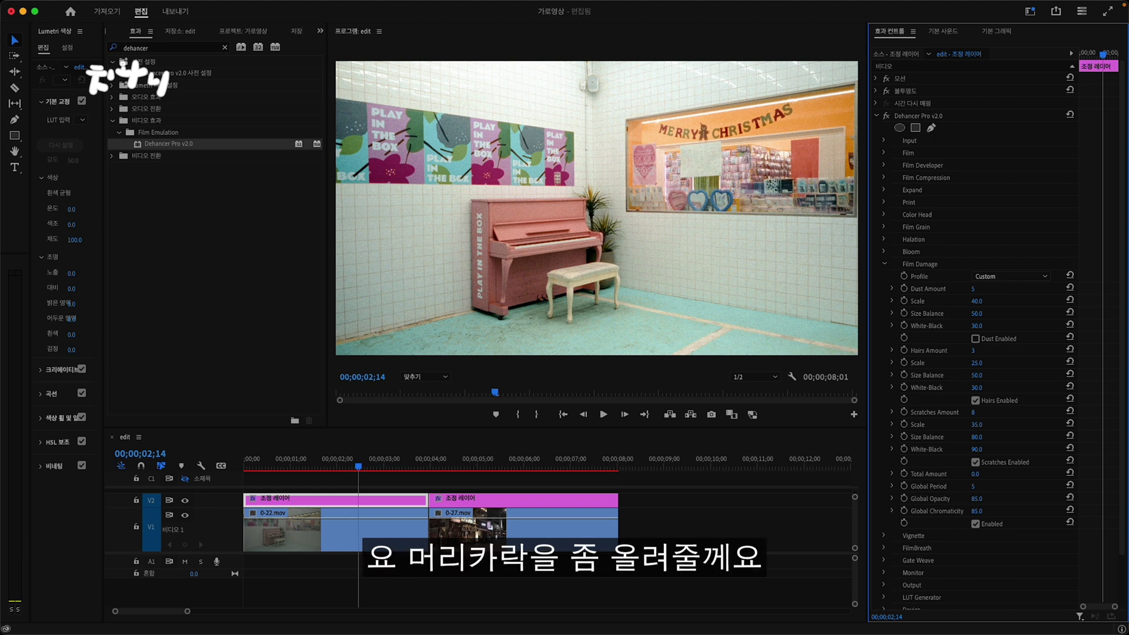
mouse_move(973, 351)
mouse_down()
mouse_move(988, 350)
mouse_move(977, 350)
mouse_up()
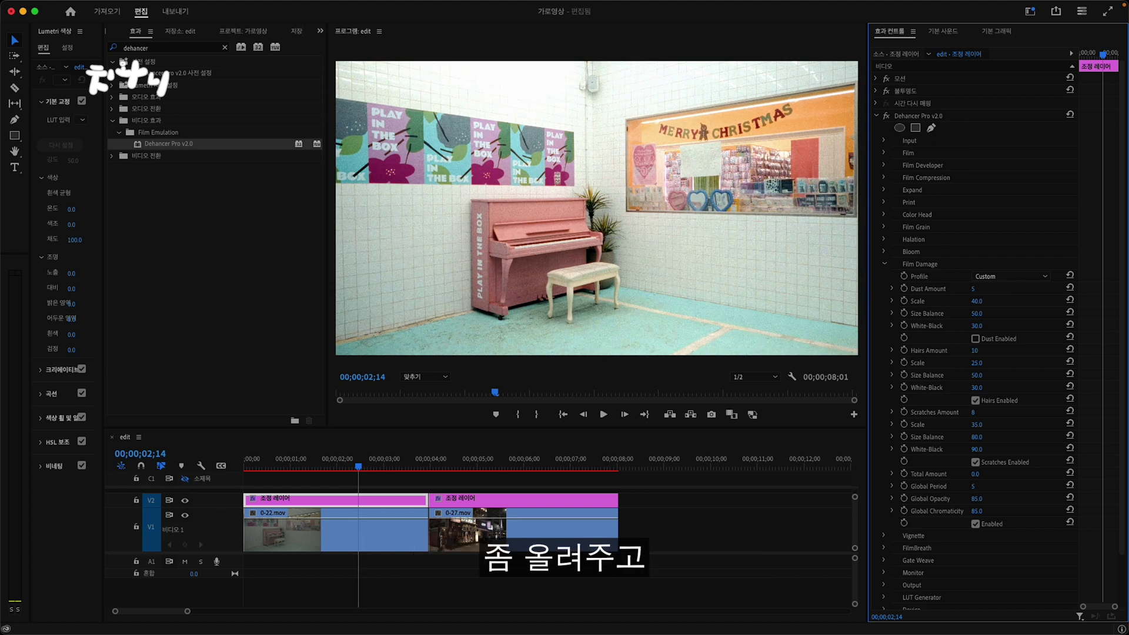
drag(976, 363, 983, 362)
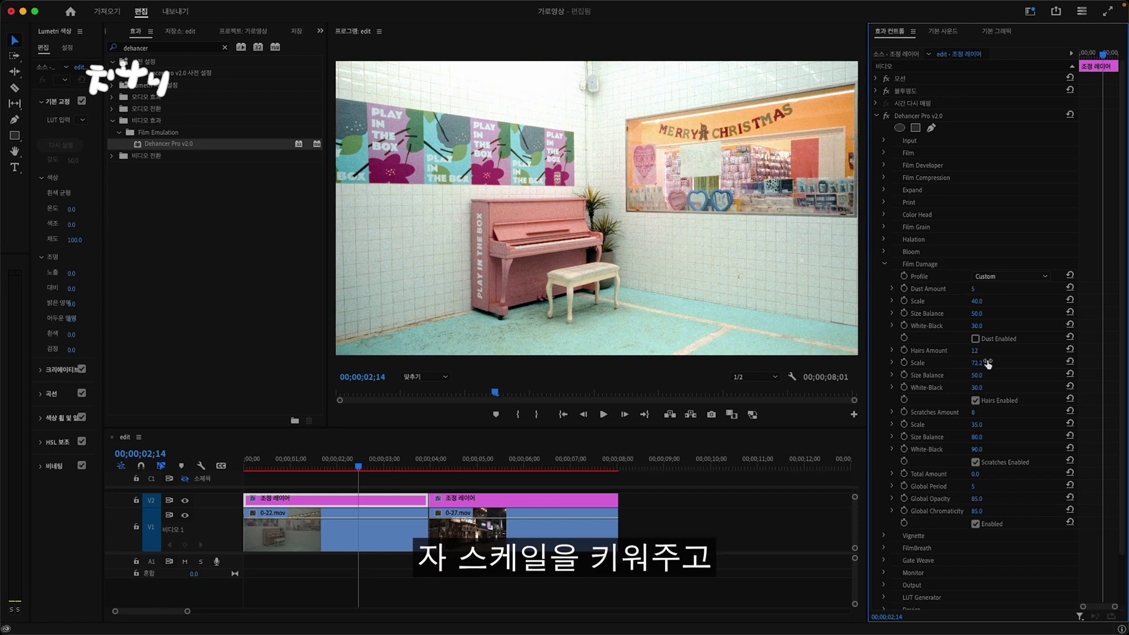
drag(981, 376, 977, 375)
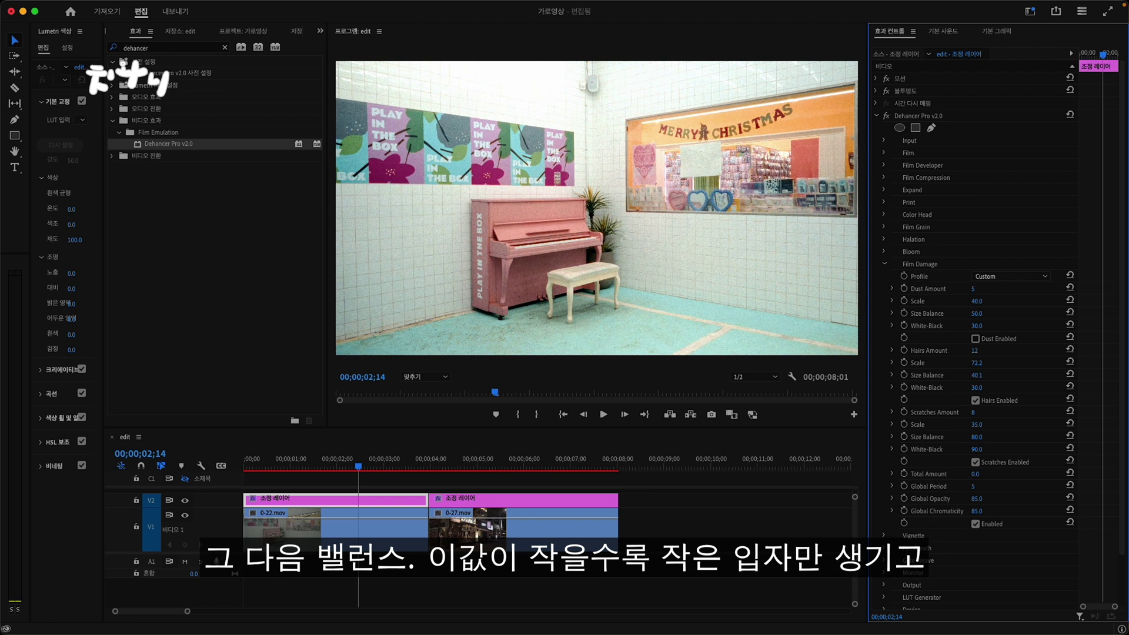
drag(977, 375, 980, 375)
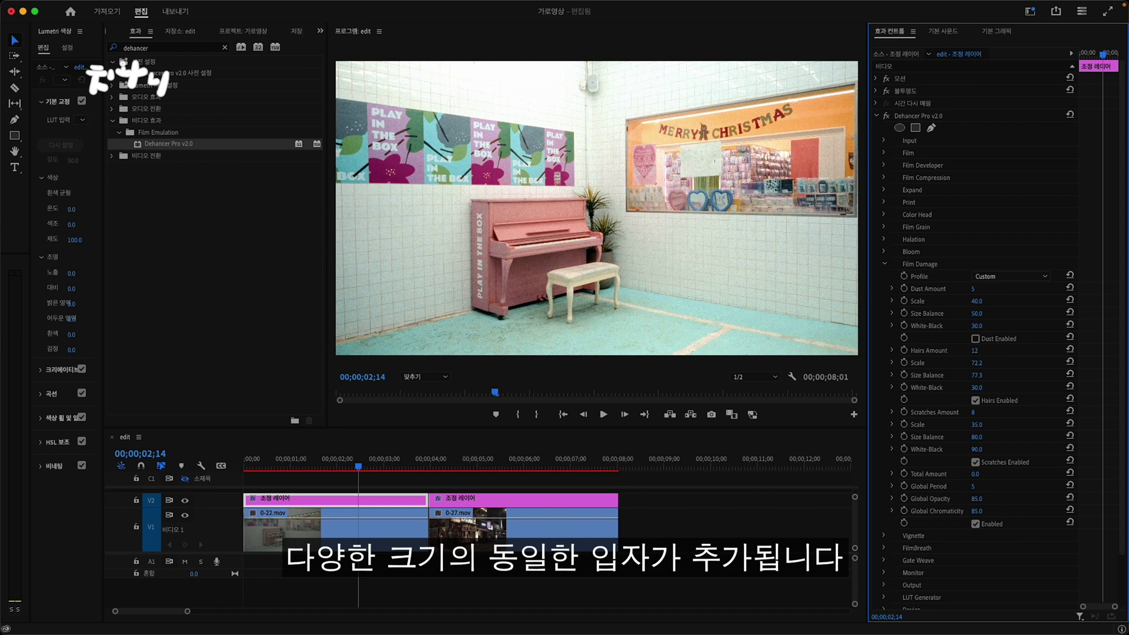
drag(977, 375, 978, 375)
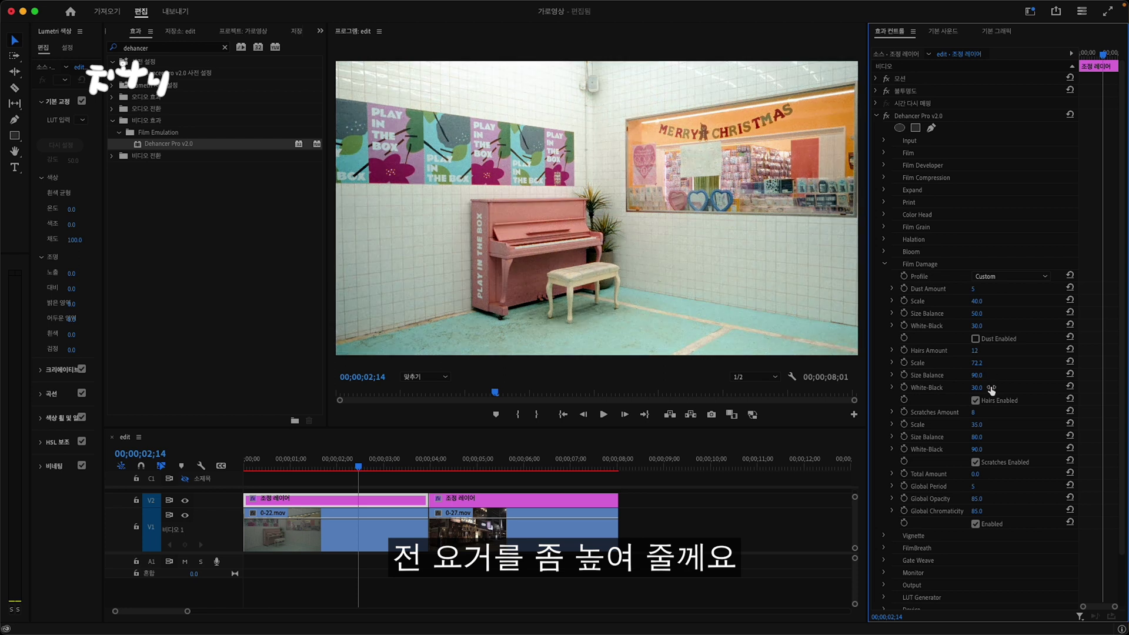
mouse_move(976, 387)
mouse_down()
mouse_move(990, 387)
mouse_move(971, 387)
mouse_up()
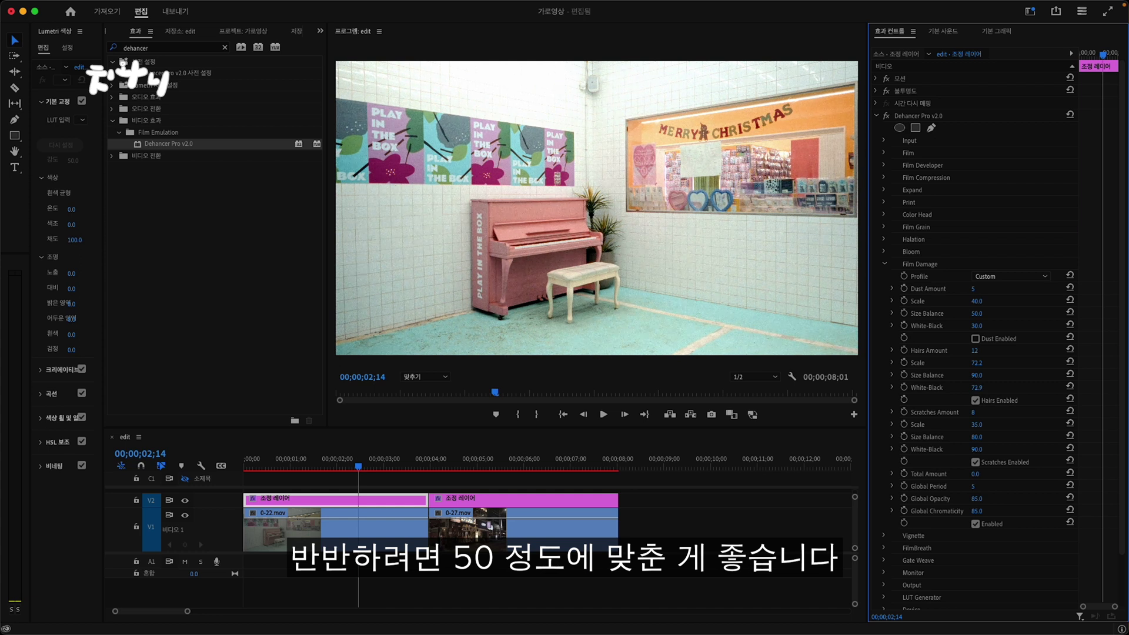
- Lower hair White-Black to 55.4, set Scratches Scale 73.7, Size Balance 95.9, White-Black 55.3
drag(977, 388, 987, 424)
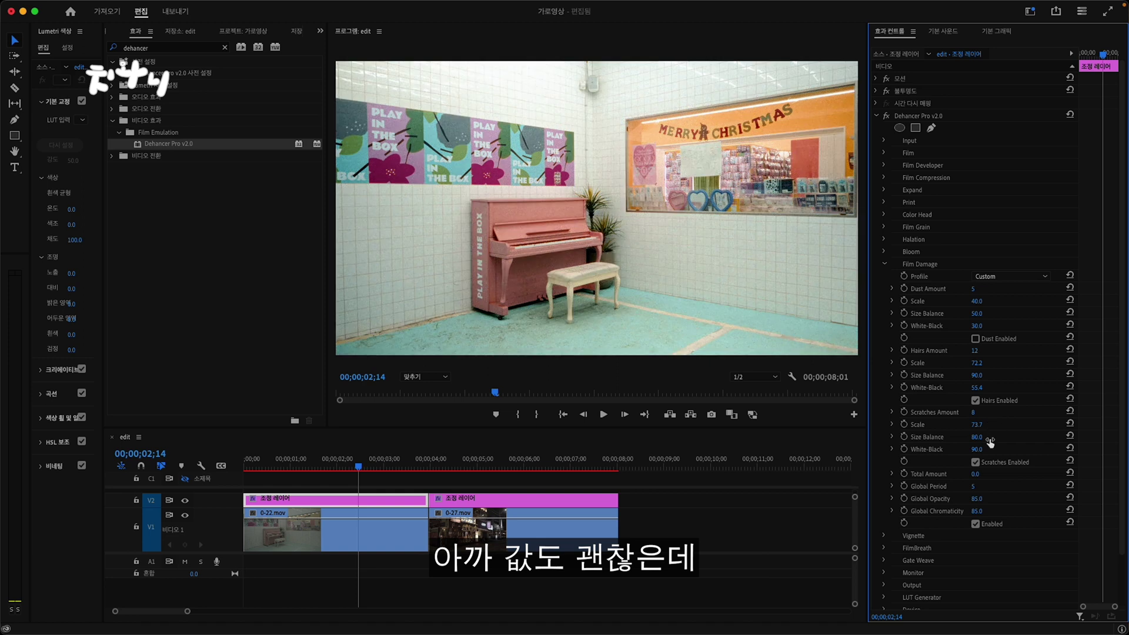
drag(976, 437, 975, 449)
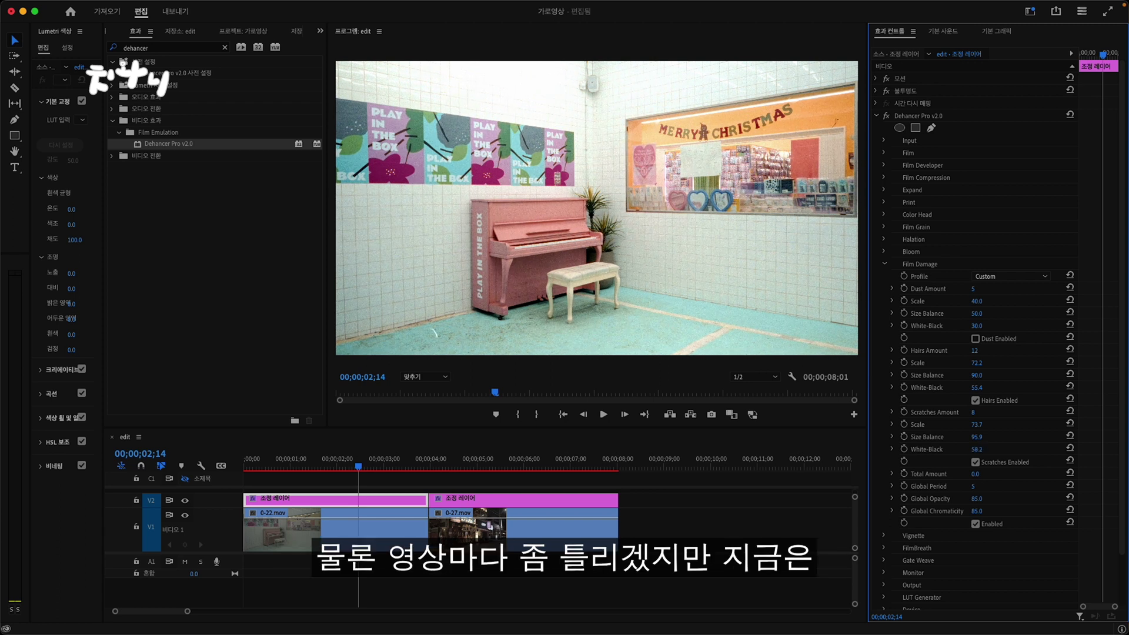
drag(977, 449, 976, 449)
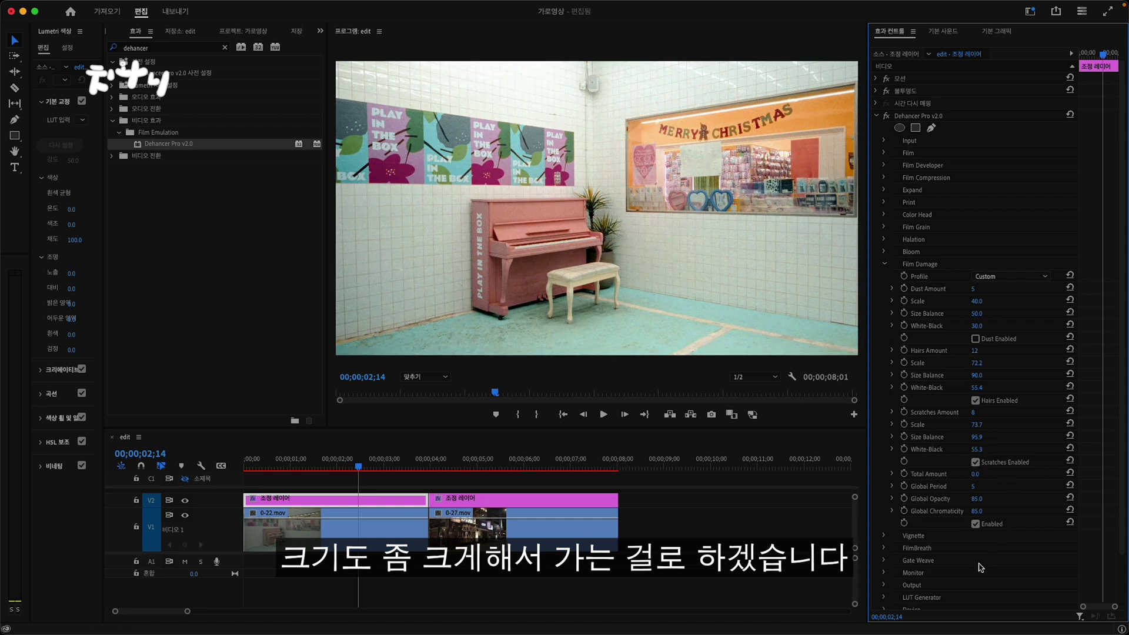
click(885, 265)
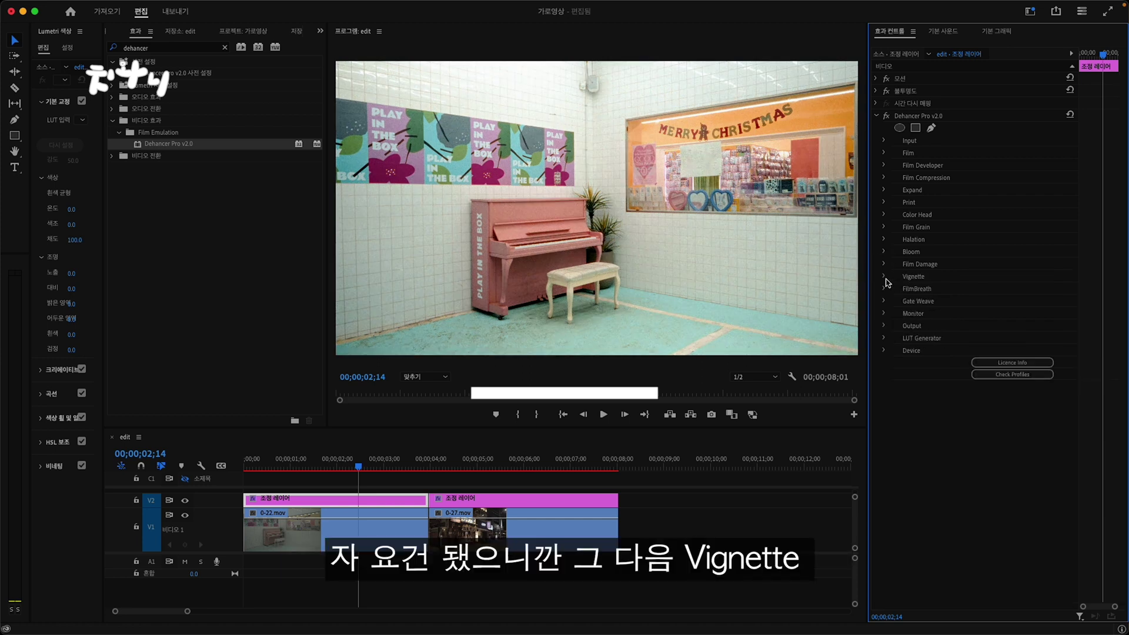
- Enable a vignette around the piano: Exposure -0.3, Size 73.8, Feather 100, Center -0.2/-0.3
click(884, 276)
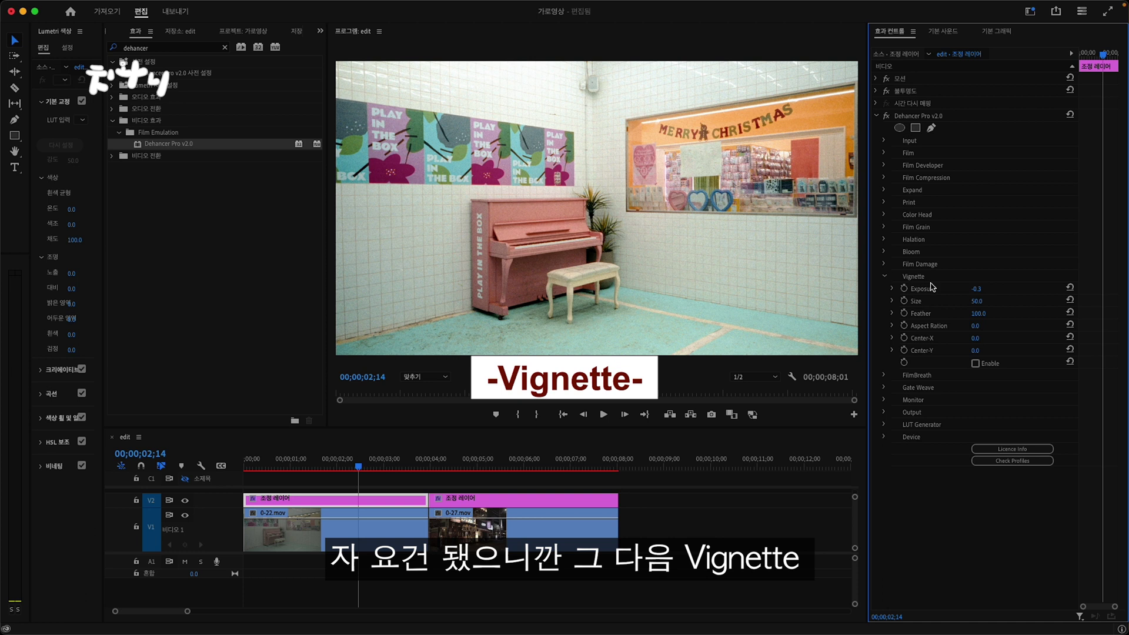
click(976, 363)
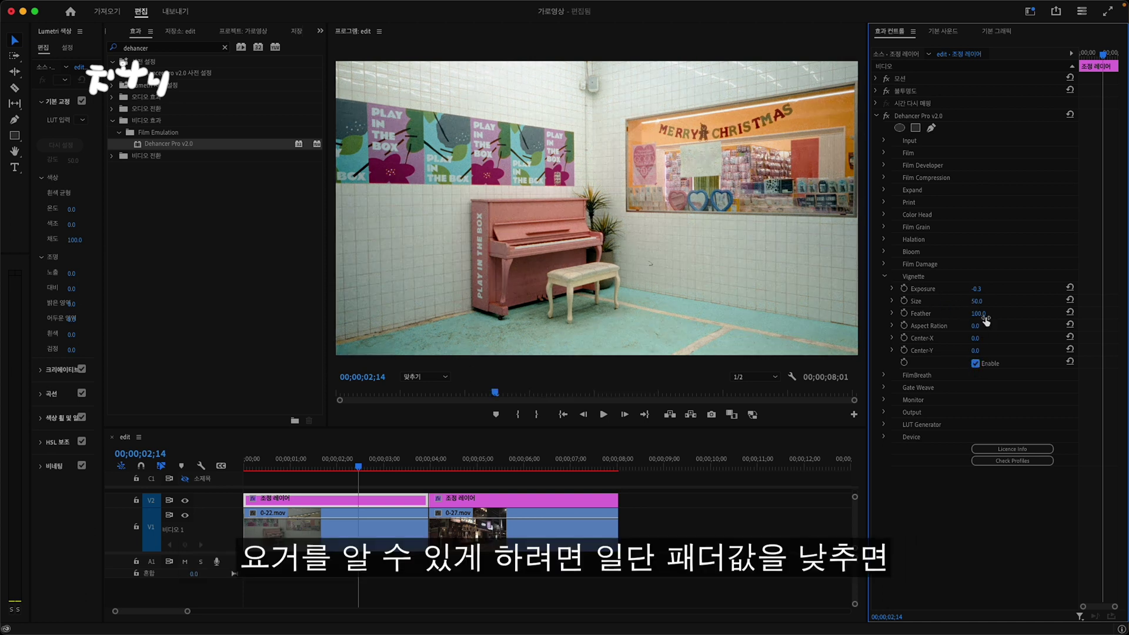
drag(978, 314, 918, 313)
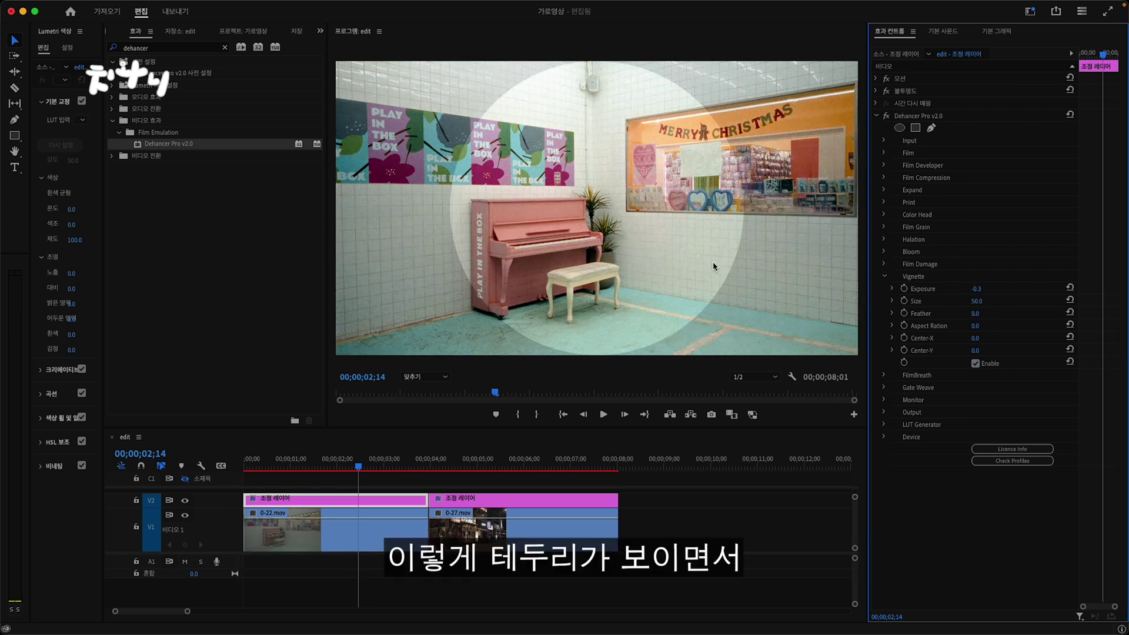
drag(977, 338, 964, 338)
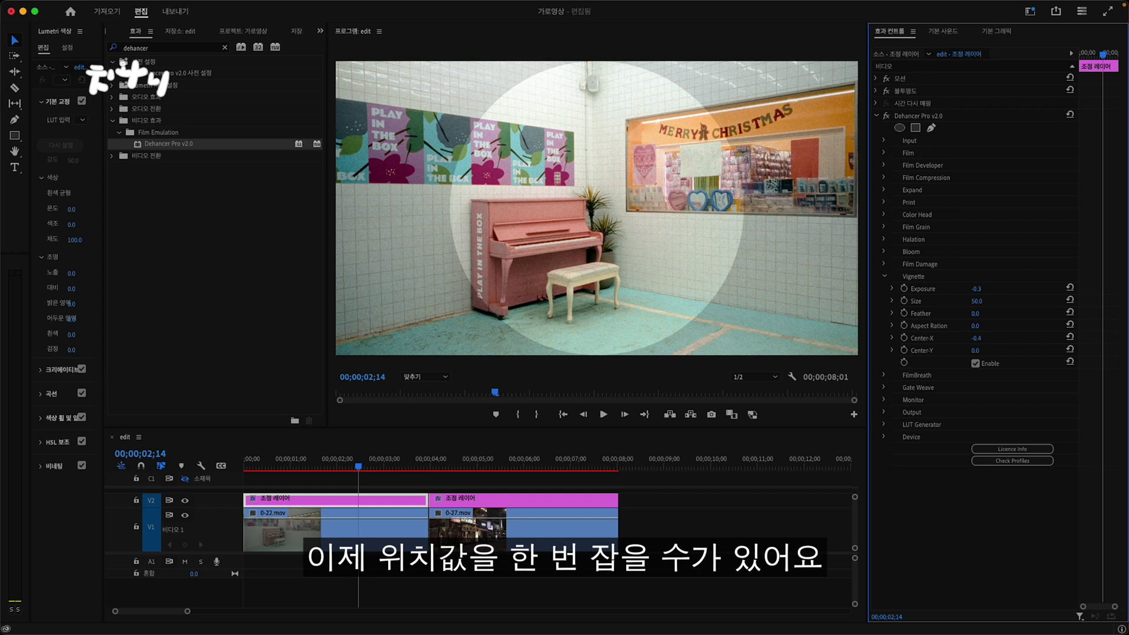
drag(715, 262, 685, 258)
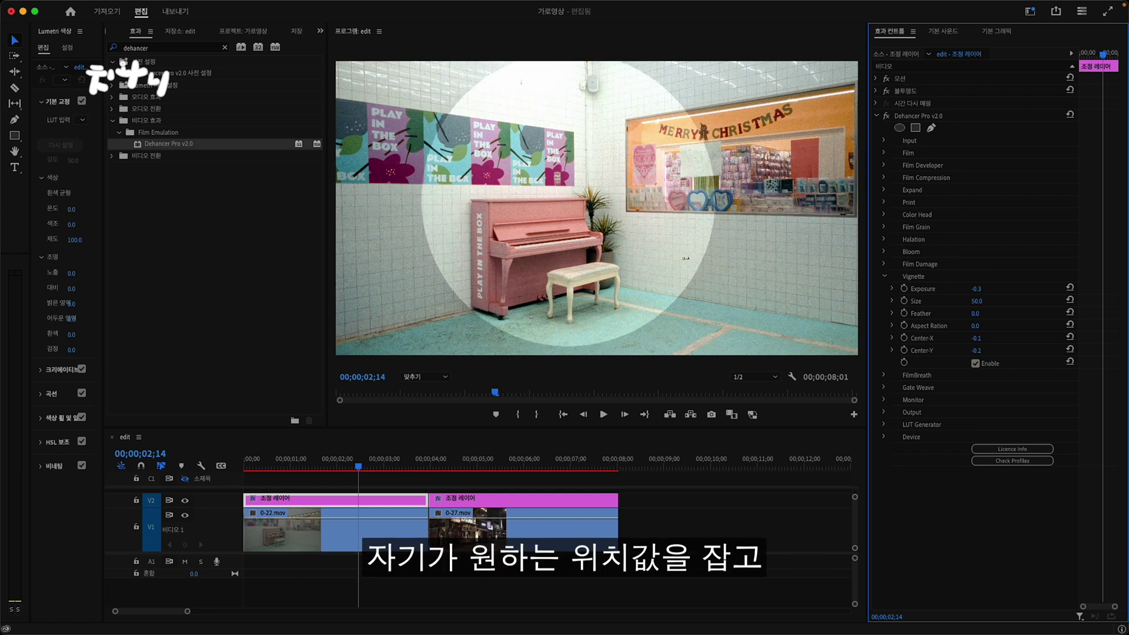
drag(685, 258, 685, 303)
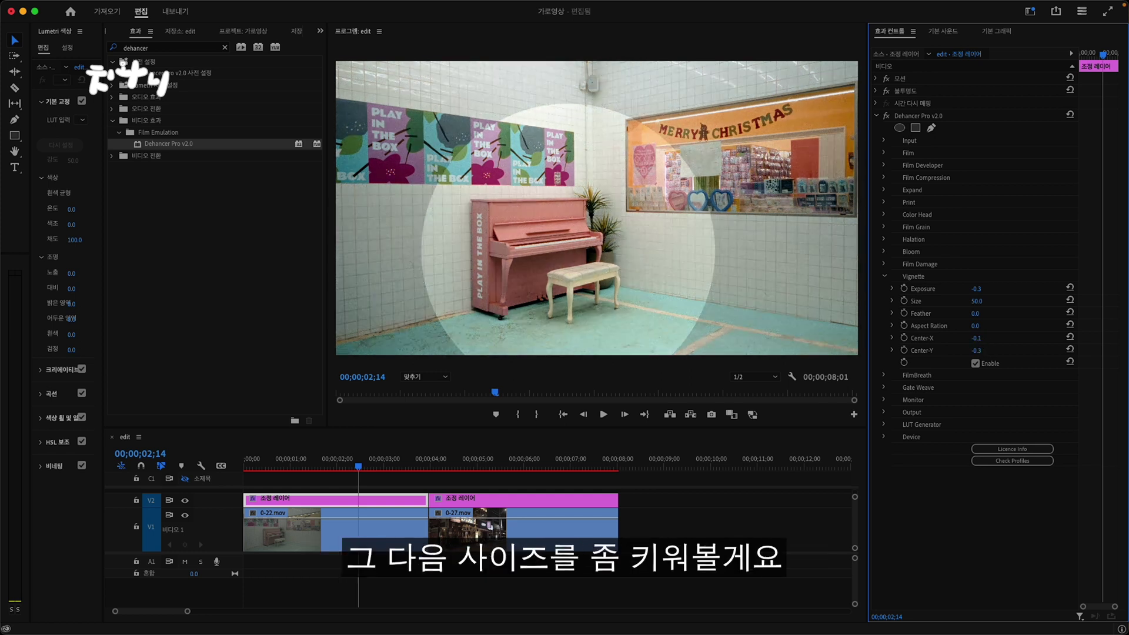
mouse_move(977, 301)
mouse_down()
mouse_move(964, 301)
mouse_move(1000, 301)
mouse_move(971, 289)
mouse_move(988, 289)
mouse_up()
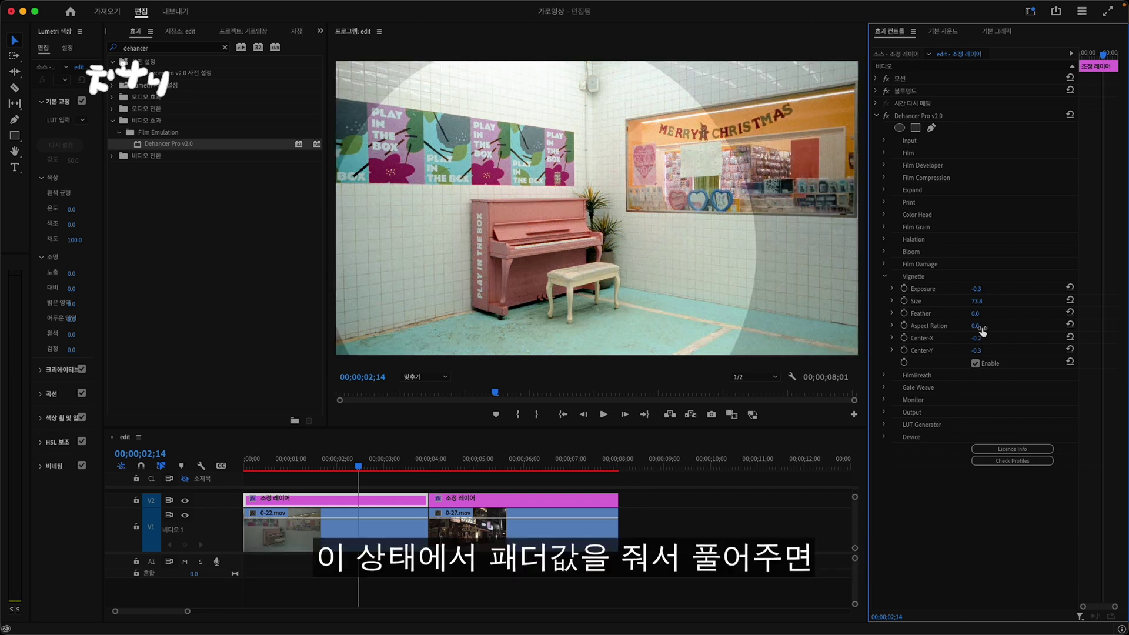
drag(977, 313, 976, 365)
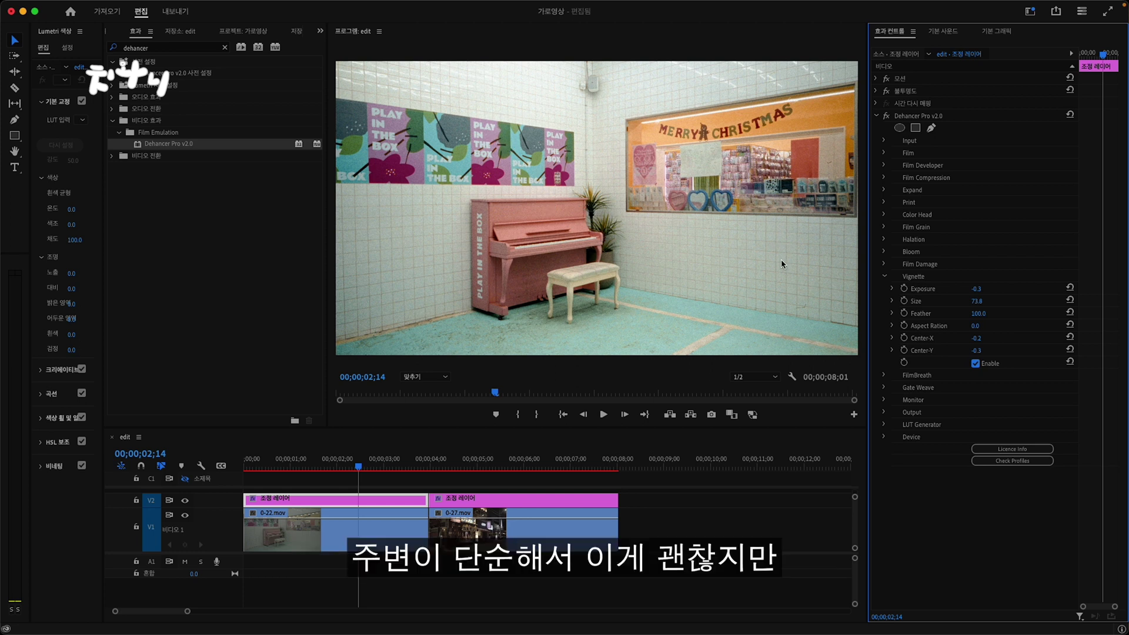
- Check the night street adjustment layer, then reselect the piano room clip's adjustment layer
click(490, 462)
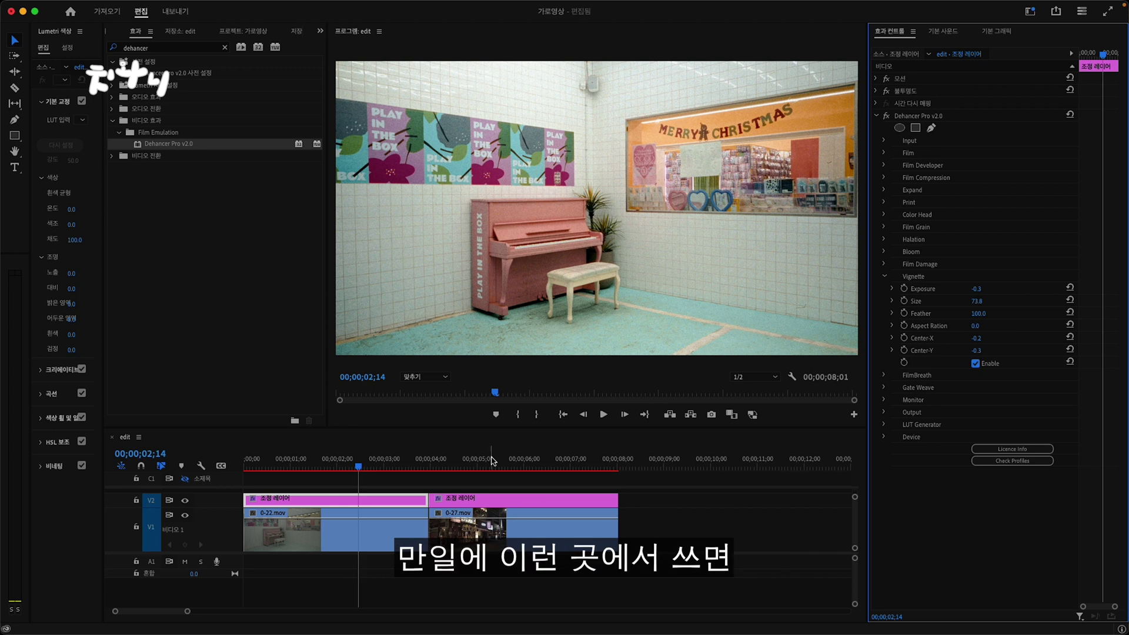
click(555, 501)
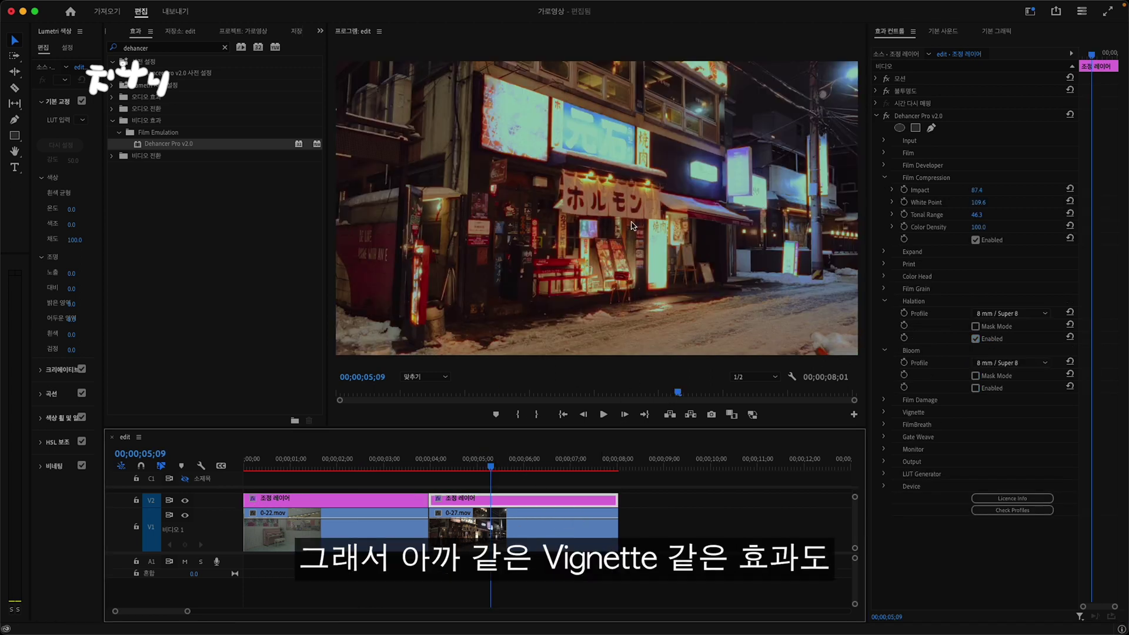
click(381, 467)
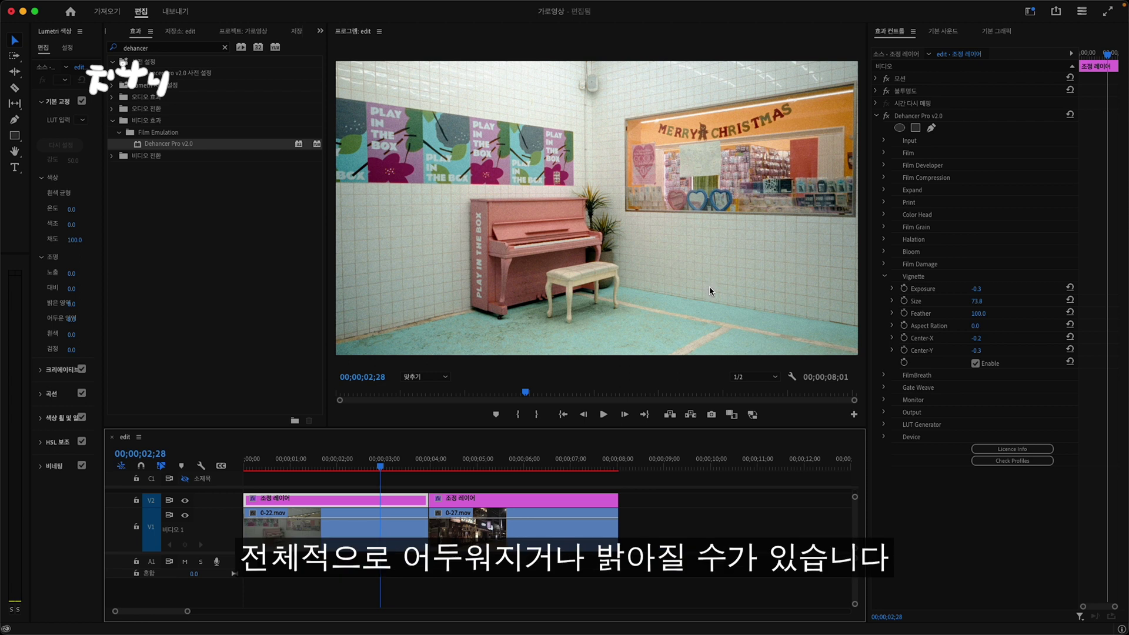
- Enable FilmBreath on the piano clip with the 8 mm / Super 8 profile
click(884, 276)
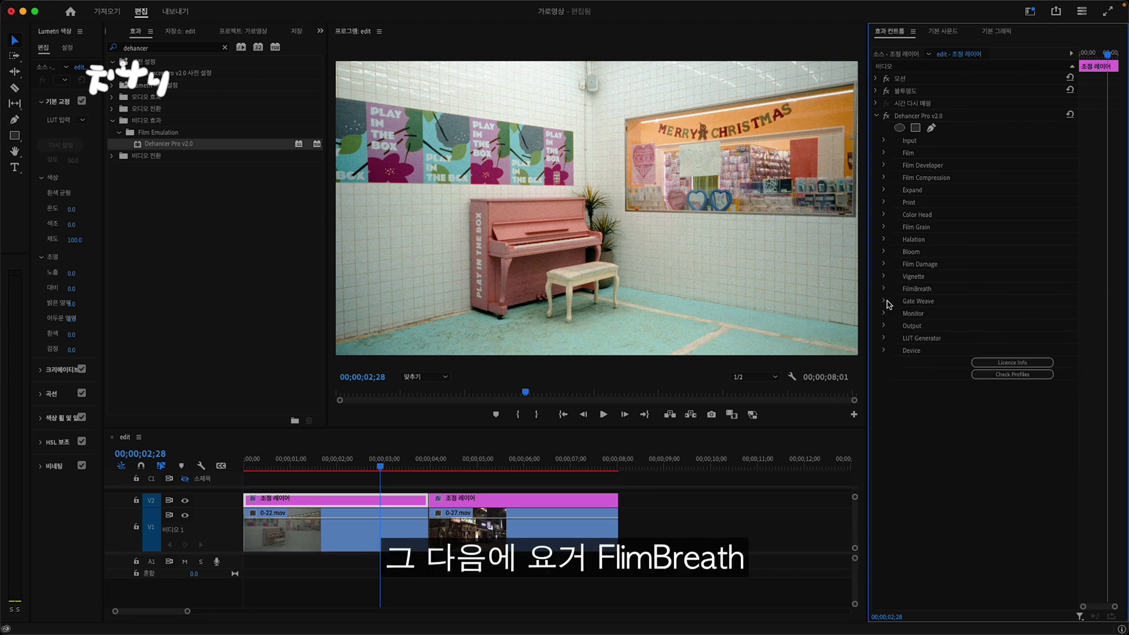
click(883, 289)
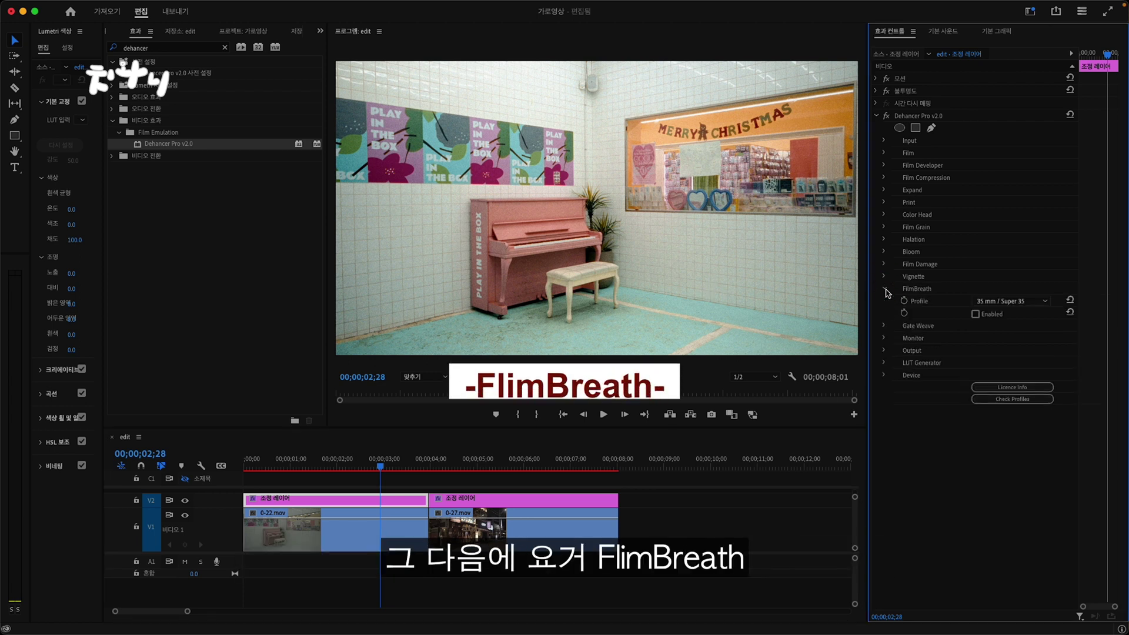
click(976, 314)
click(1012, 301)
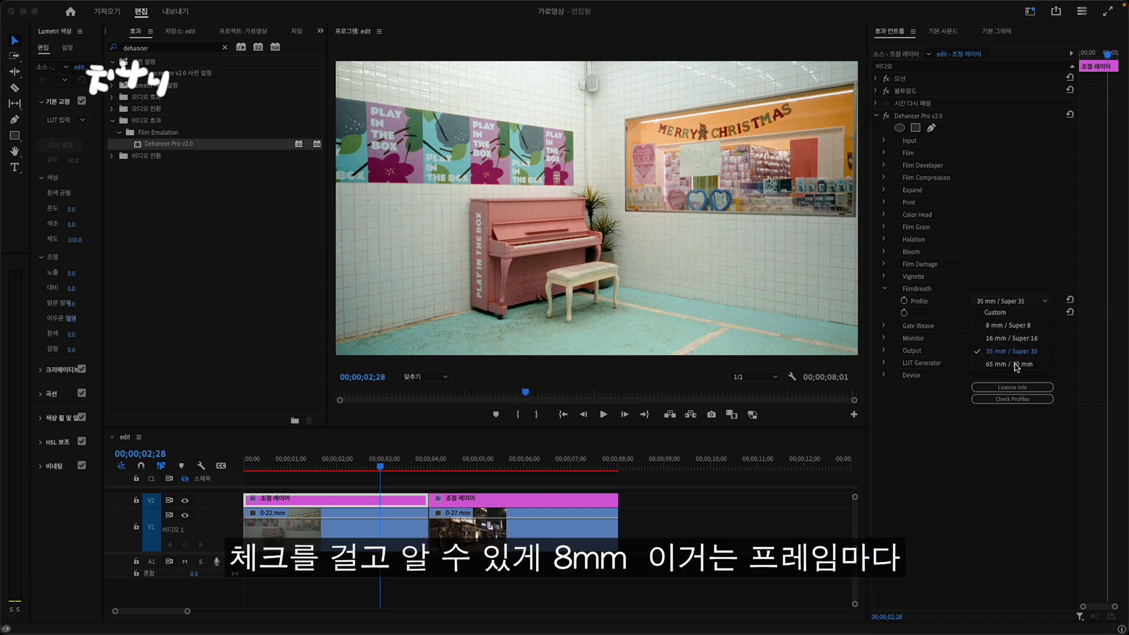
click(1009, 327)
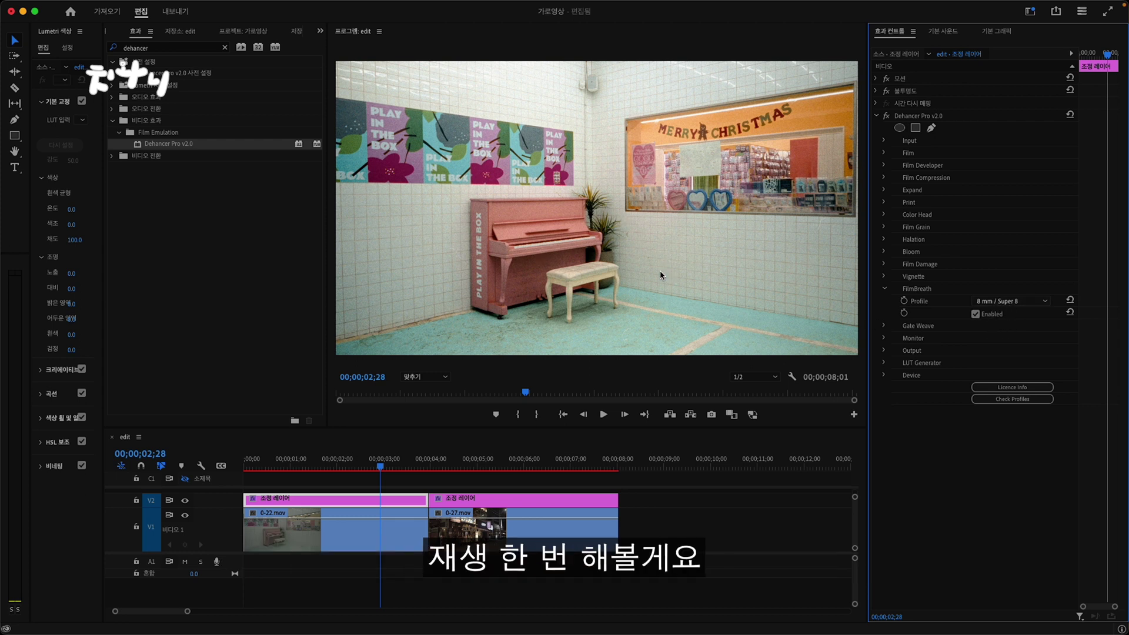
- Play the sequence from the start to preview the flicker, keeping 8 mm / Super 8
key(Home)
key(space)
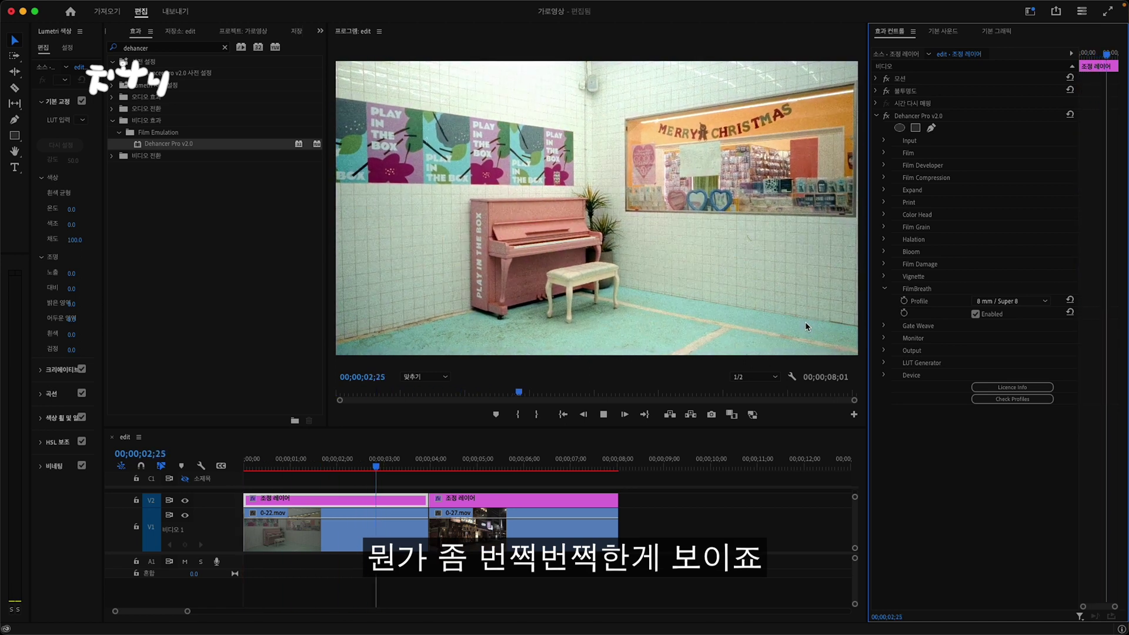
click(1012, 301)
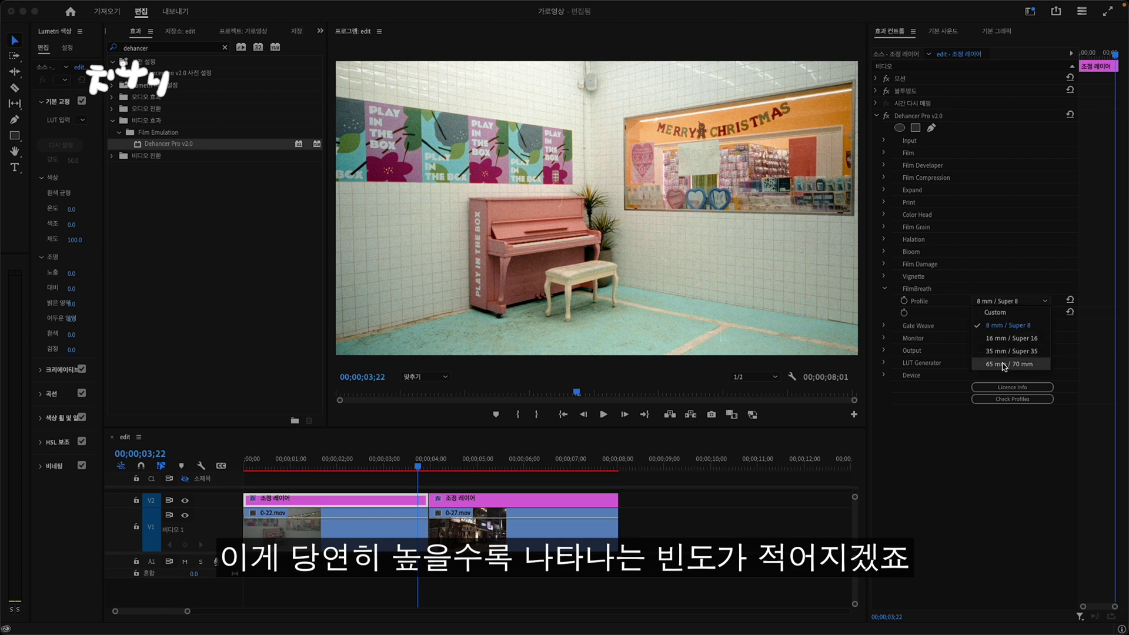
click(999, 325)
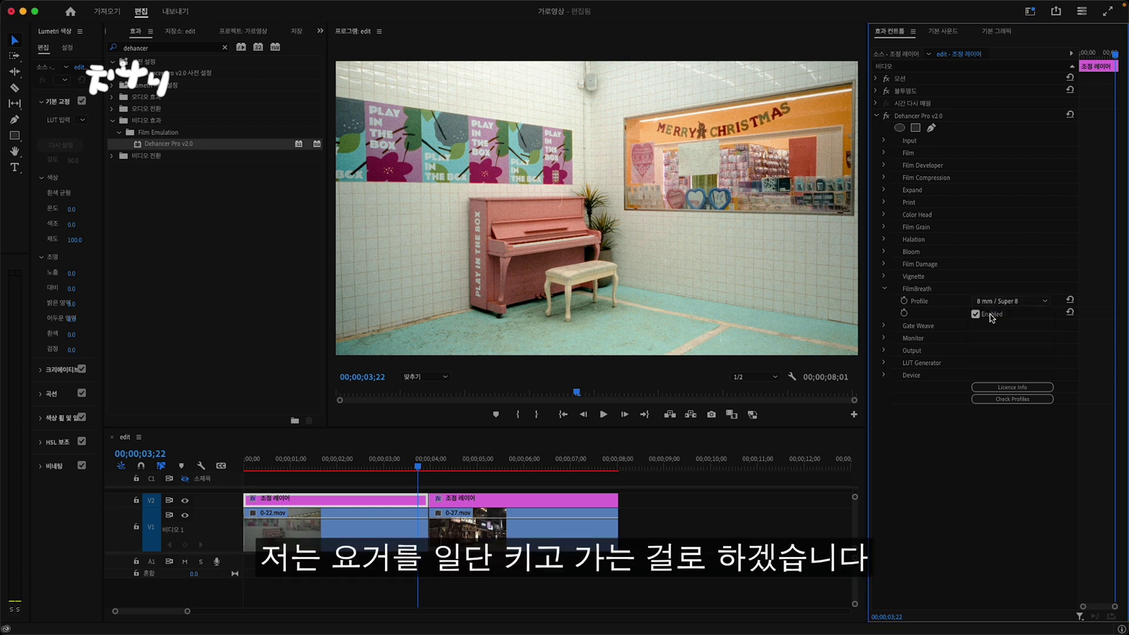
click(887, 327)
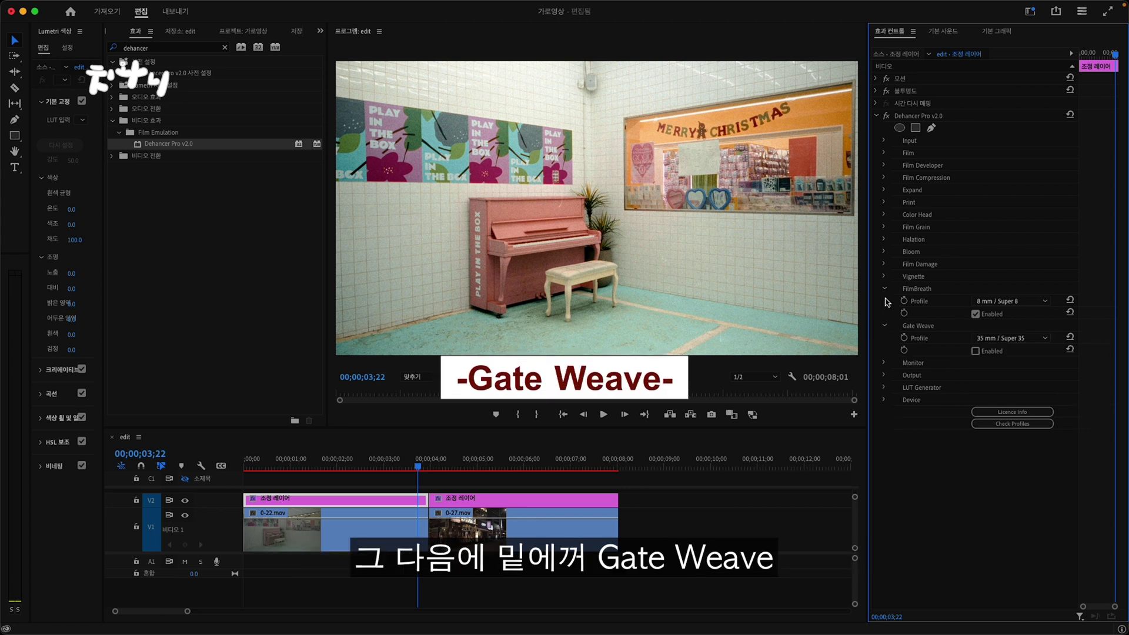
click(884, 288)
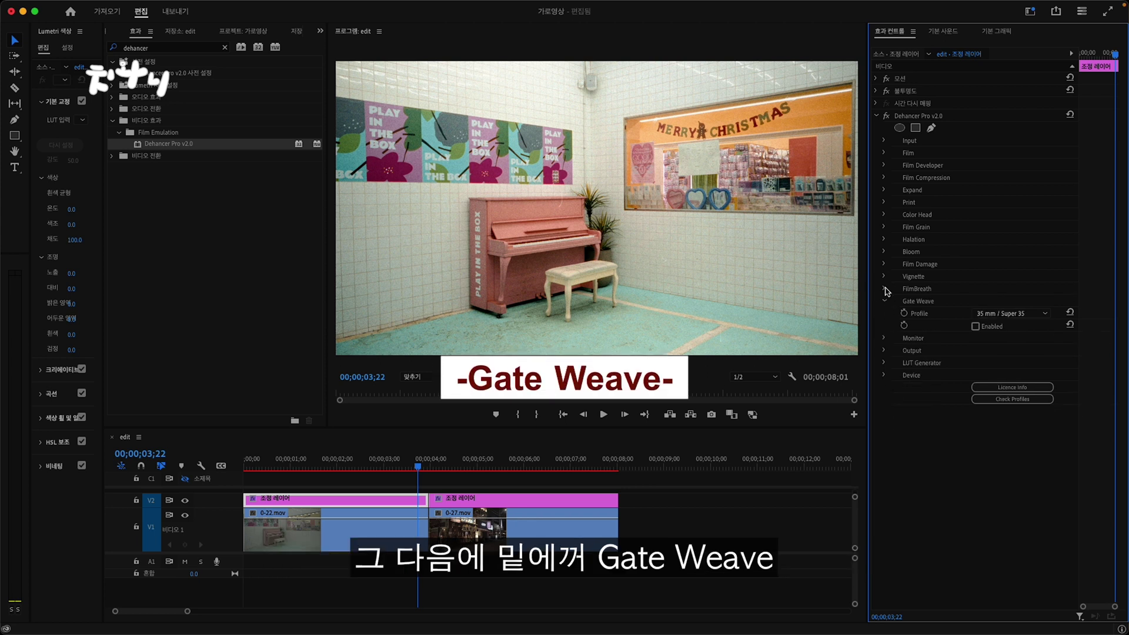
click(992, 327)
click(995, 313)
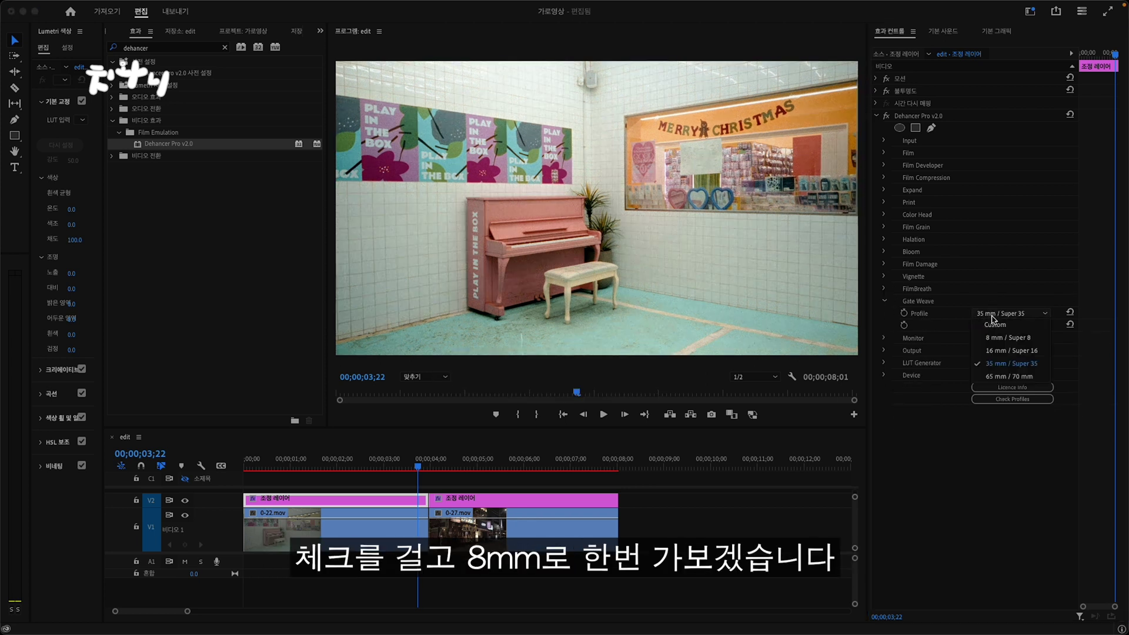
click(997, 337)
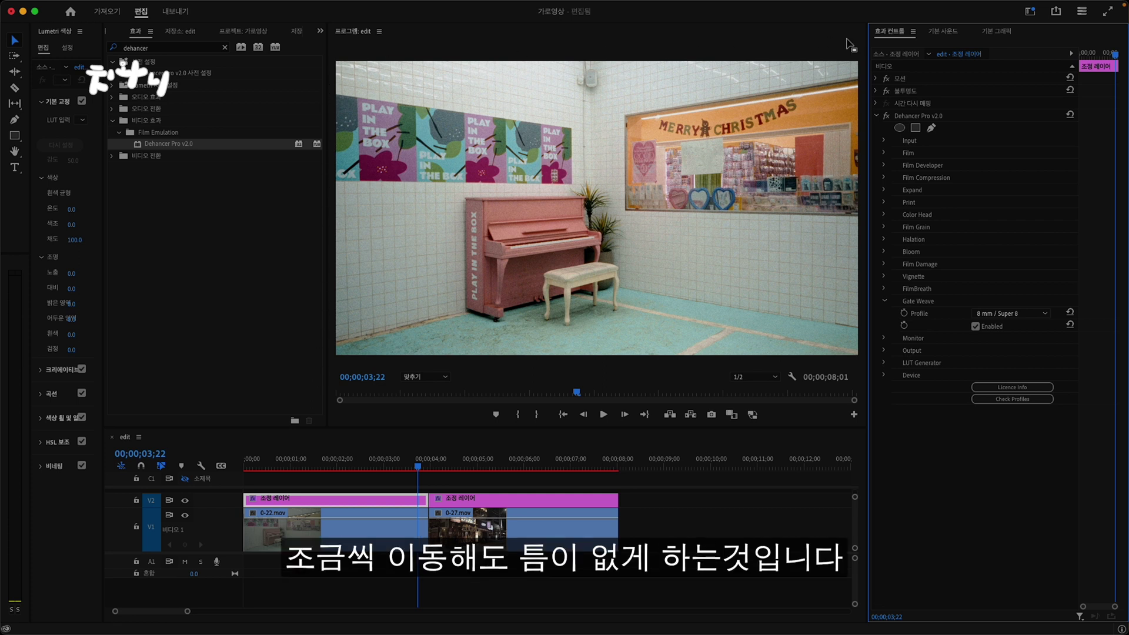
click(977, 327)
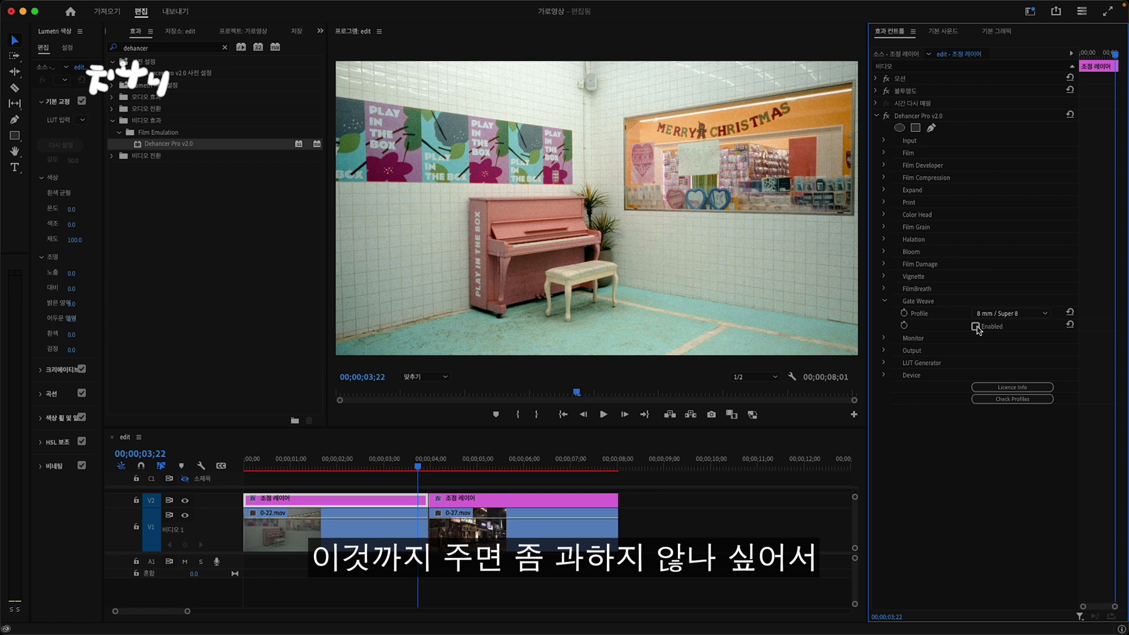
click(885, 301)
click(884, 313)
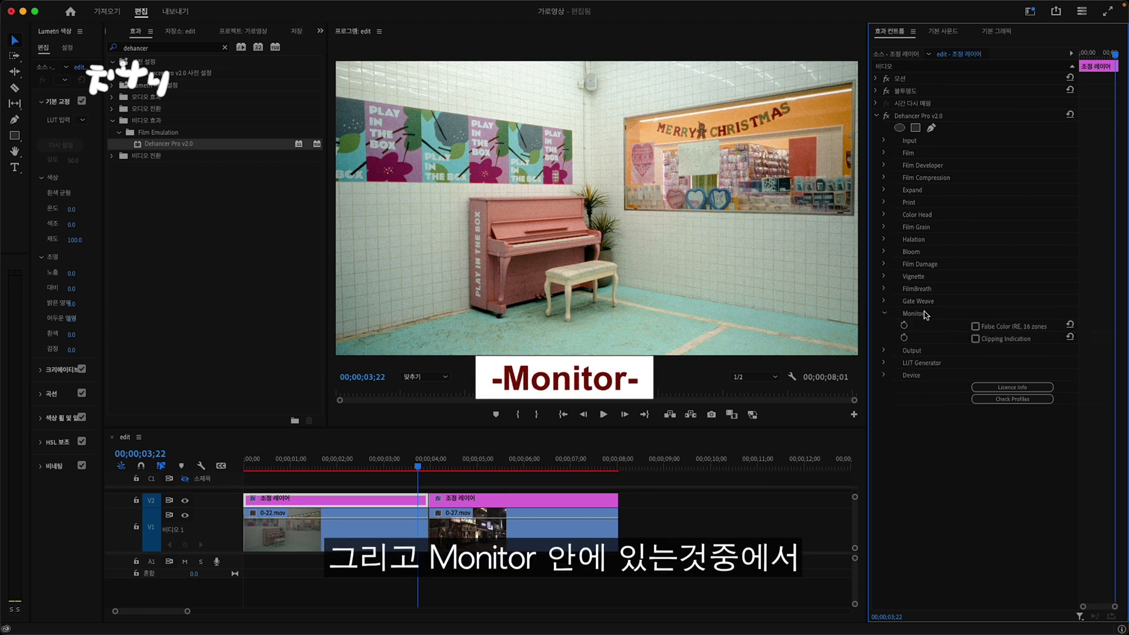
click(975, 326)
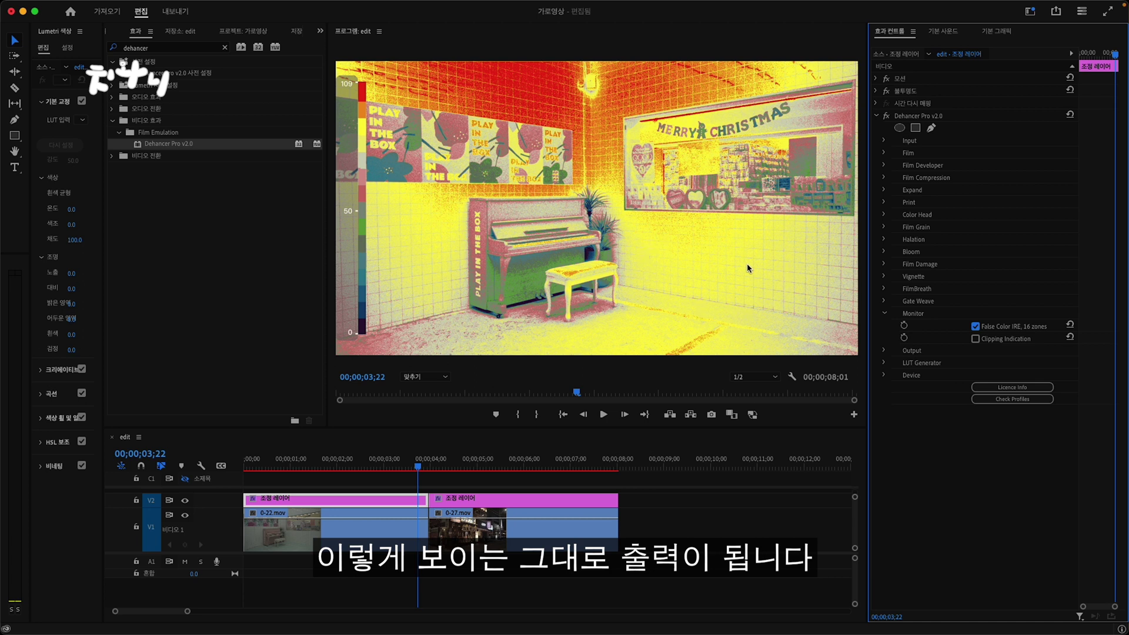
click(975, 341)
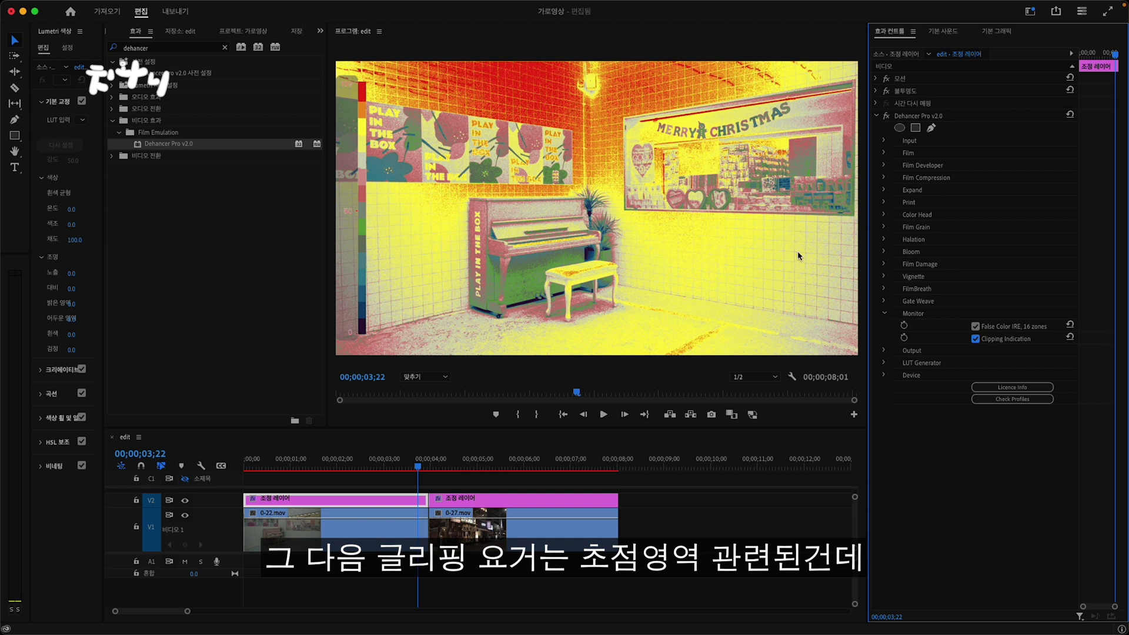
click(975, 326)
click(976, 340)
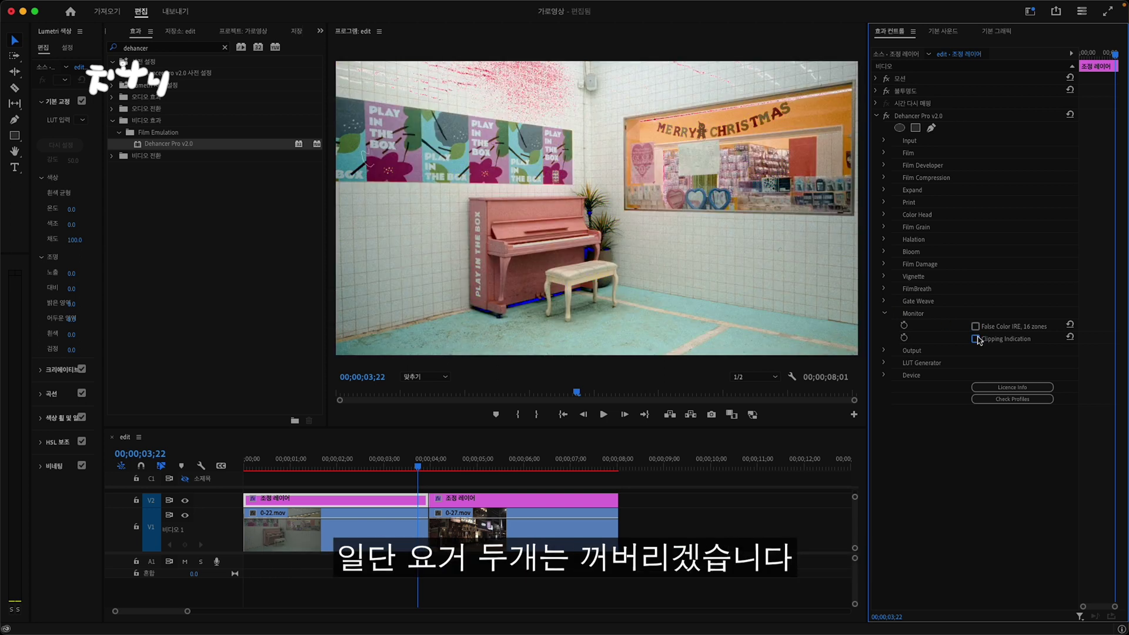
click(884, 314)
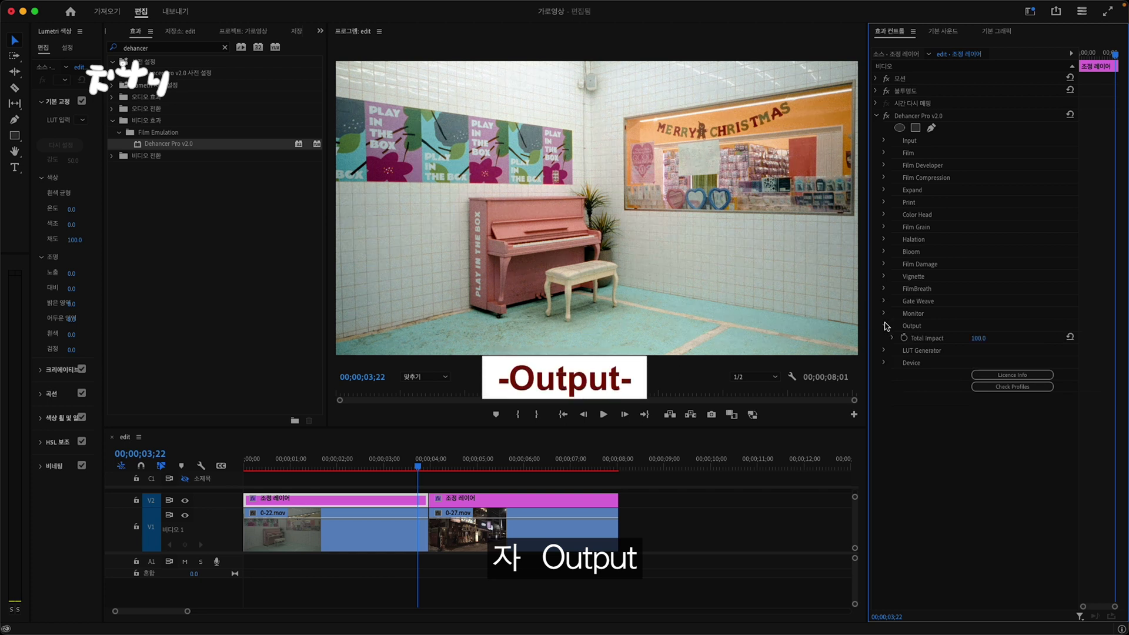
- Try Total Impact at 81 and 69, restore it to 100, then show LUT Generator options
click(884, 326)
click(976, 338)
text(81)
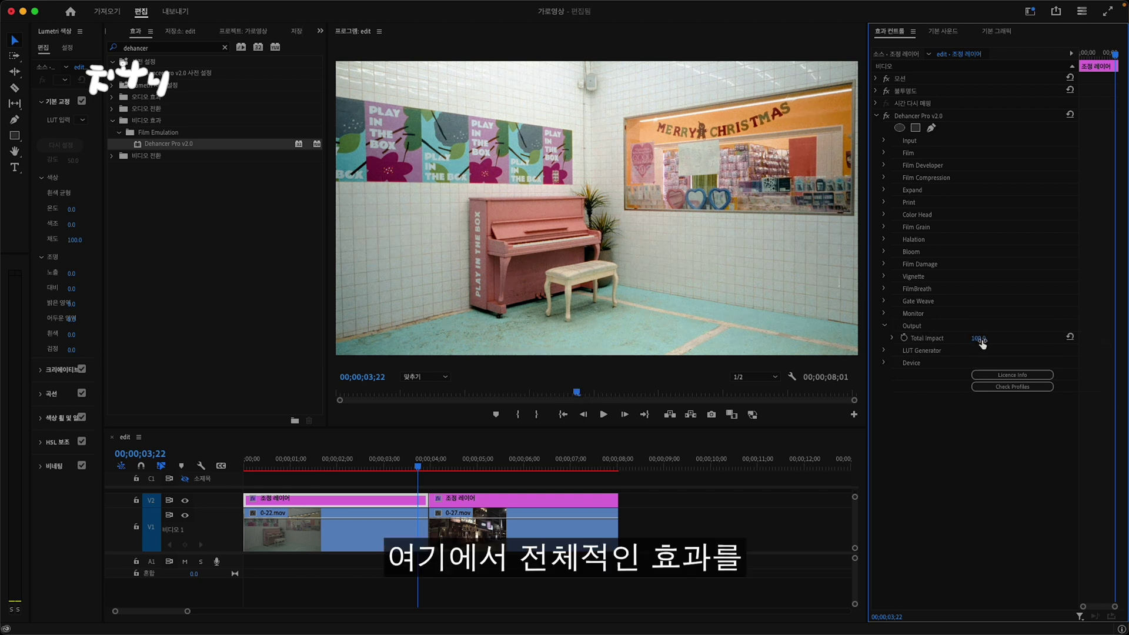
key(Return)
drag(976, 338, 969, 338)
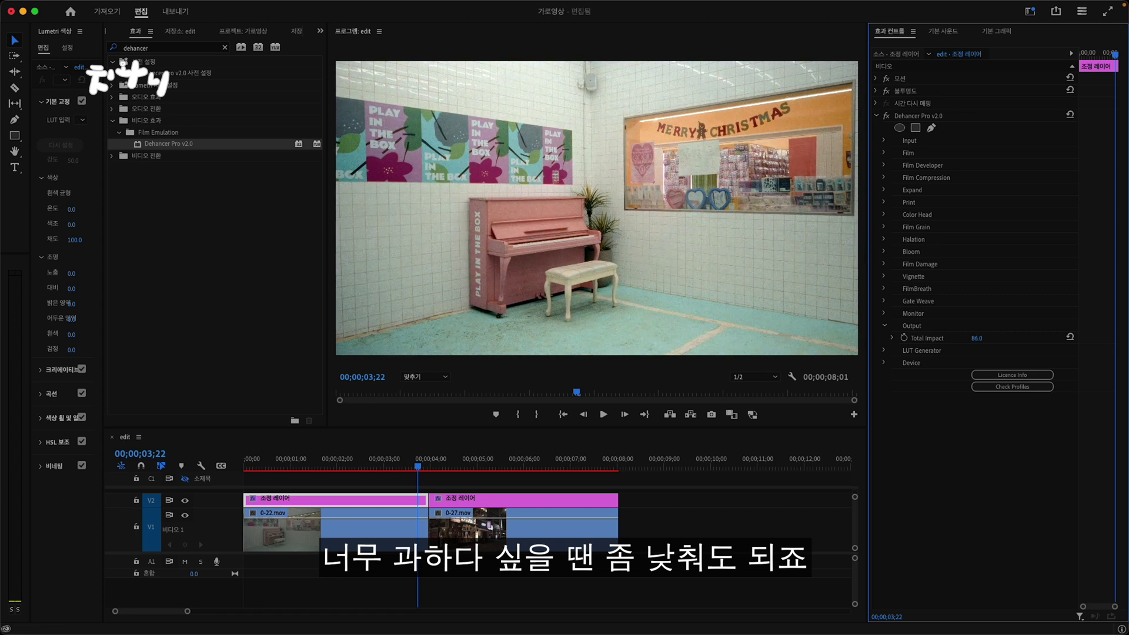
drag(976, 338, 990, 338)
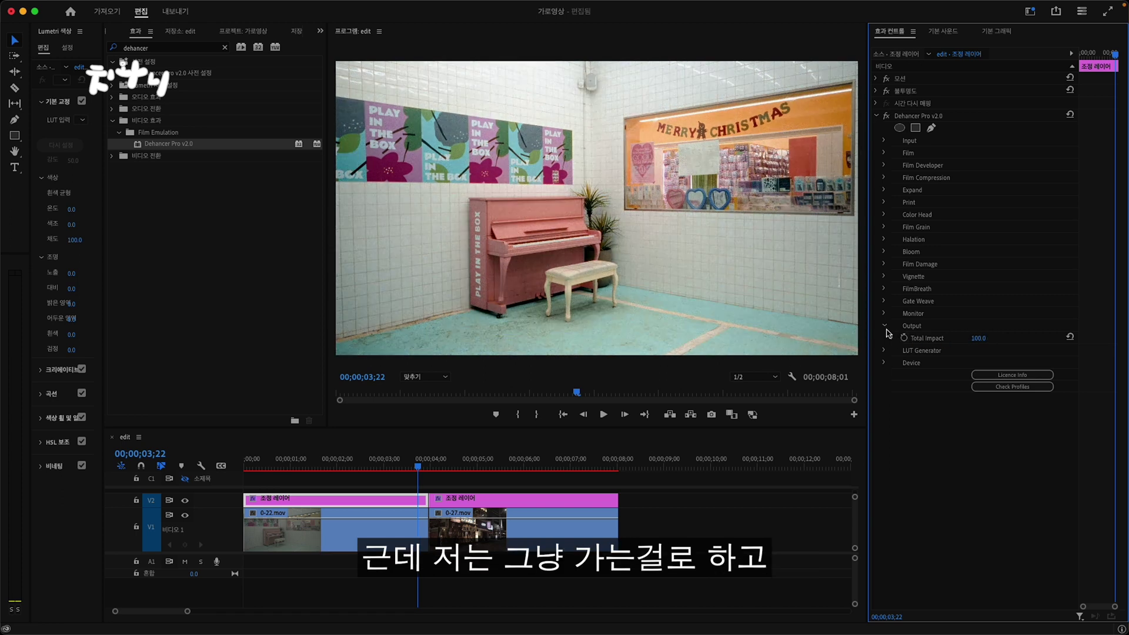
click(884, 327)
click(884, 338)
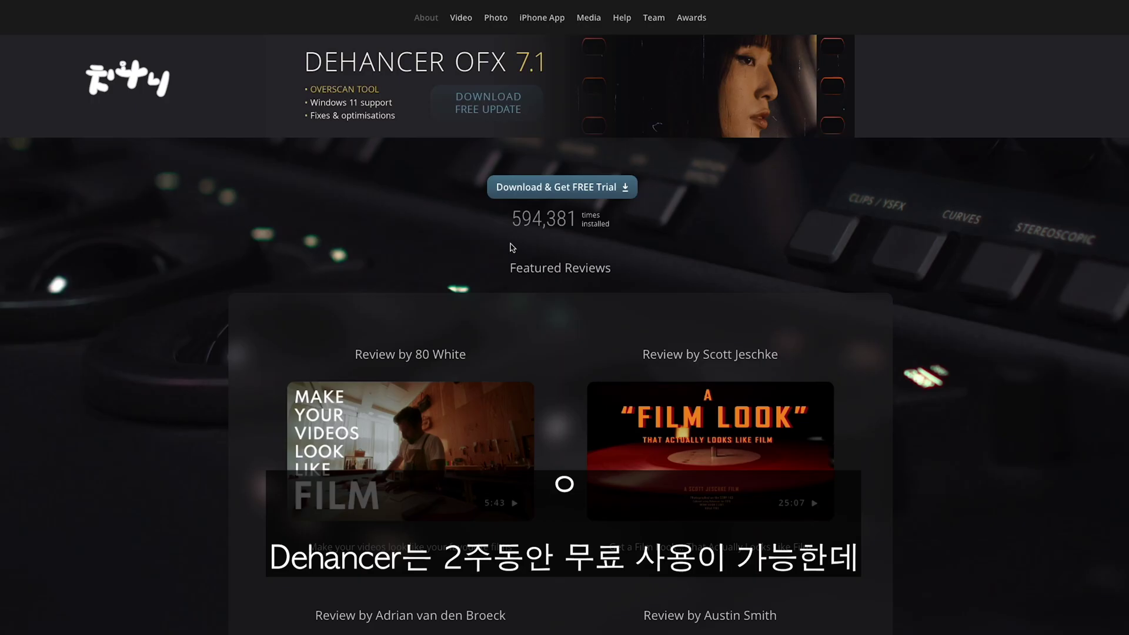
- Start the Dehancer Pro free-trial download, then go to the licence pricing page
click(626, 194)
scroll(570, 382, down, 3)
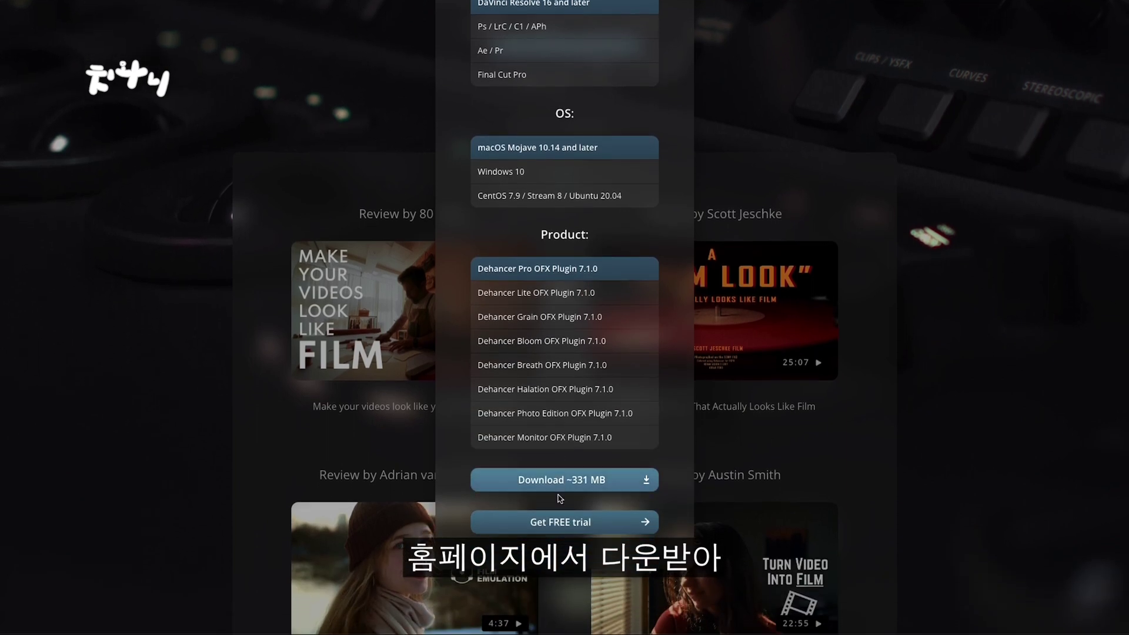
click(560, 522)
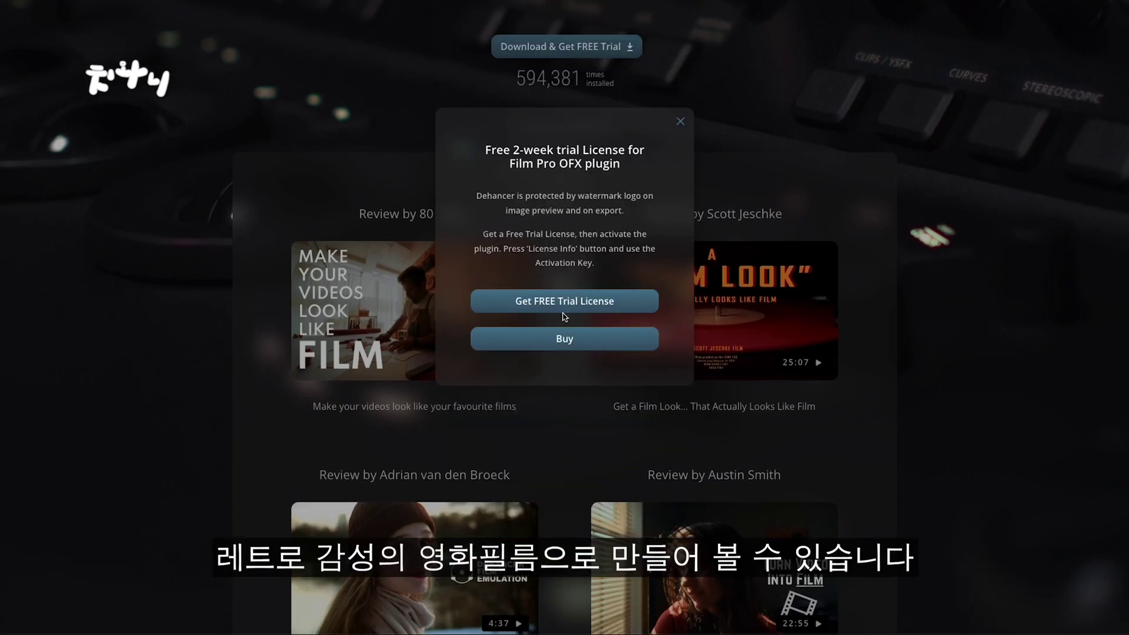
click(560, 341)
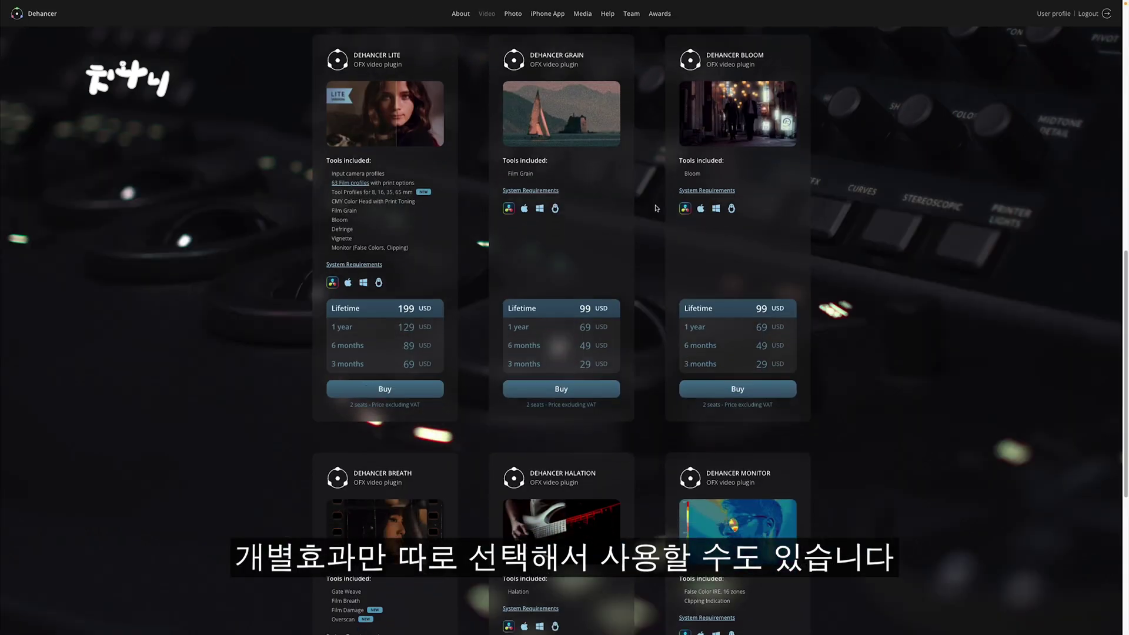
- Apply the promo code, cutting the 449.00 USD Lifetime licence to 404.10 USD
scroll(656, 208, down, 3)
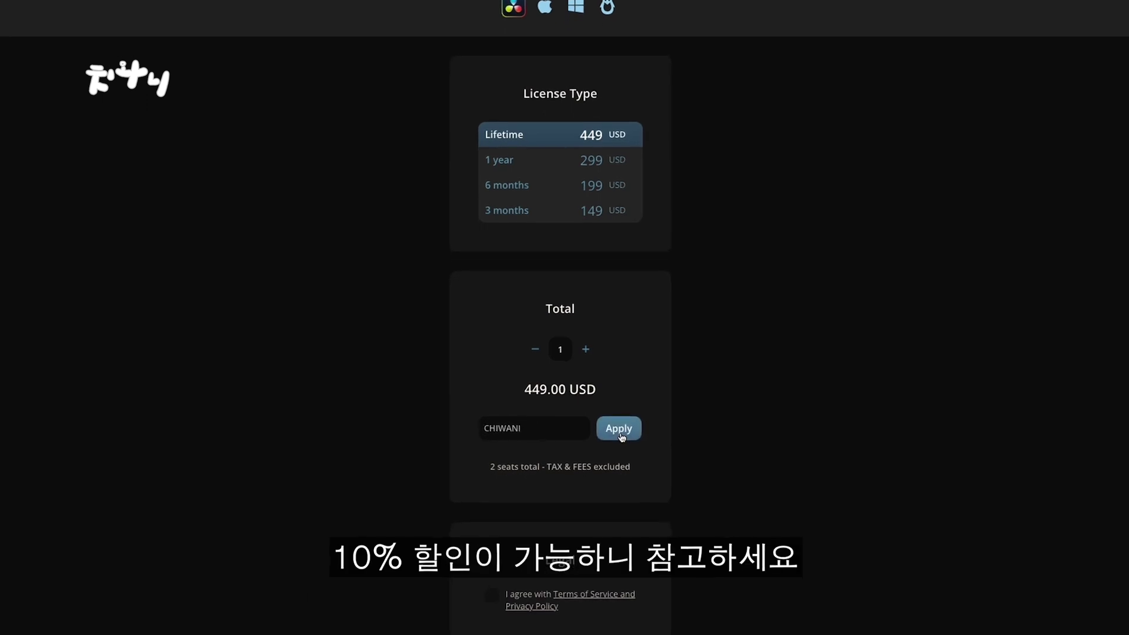
click(619, 445)
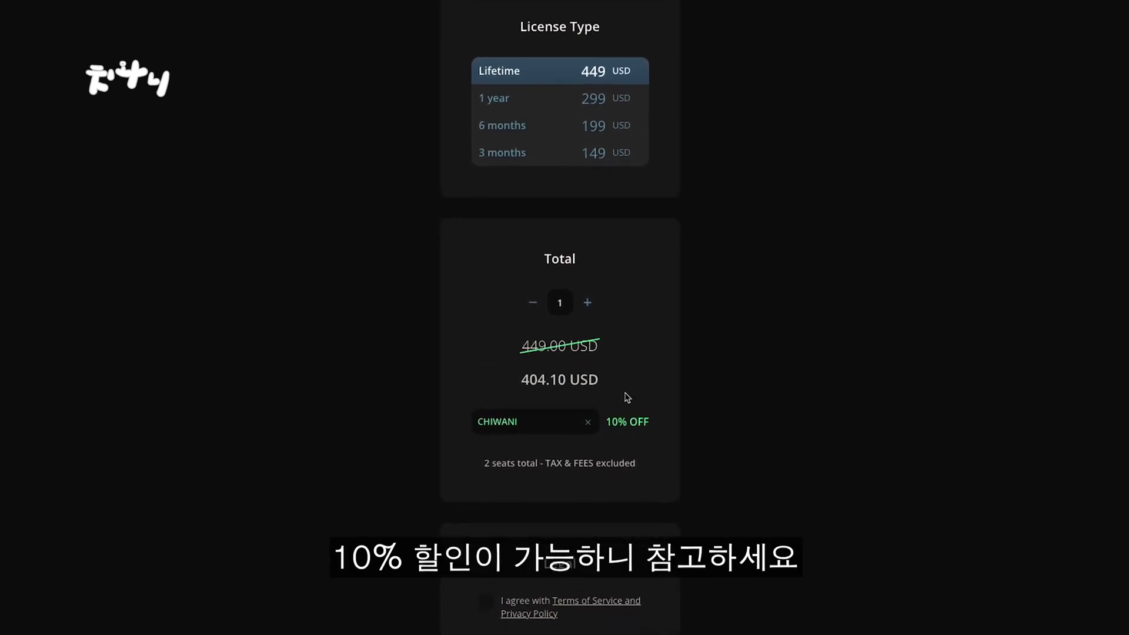